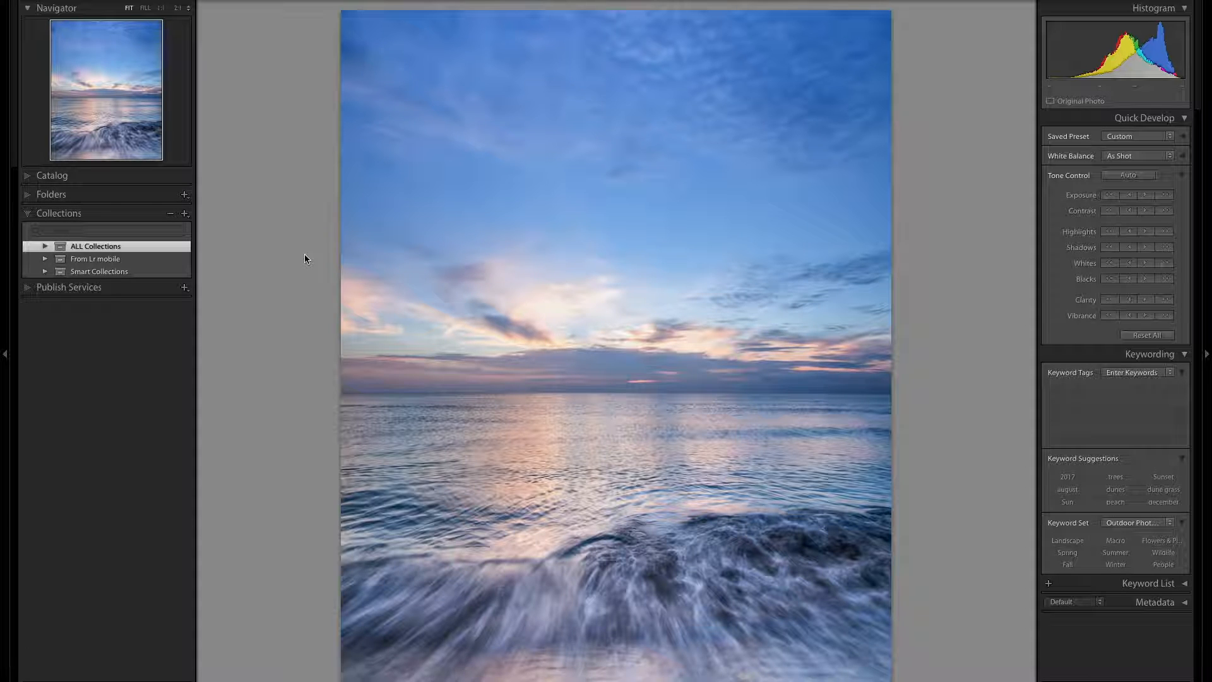
- Create a top-level collection set named 2014, not nested inside the ALL Collections set
{"action": "left_click", "coordinate": [184, 215]}
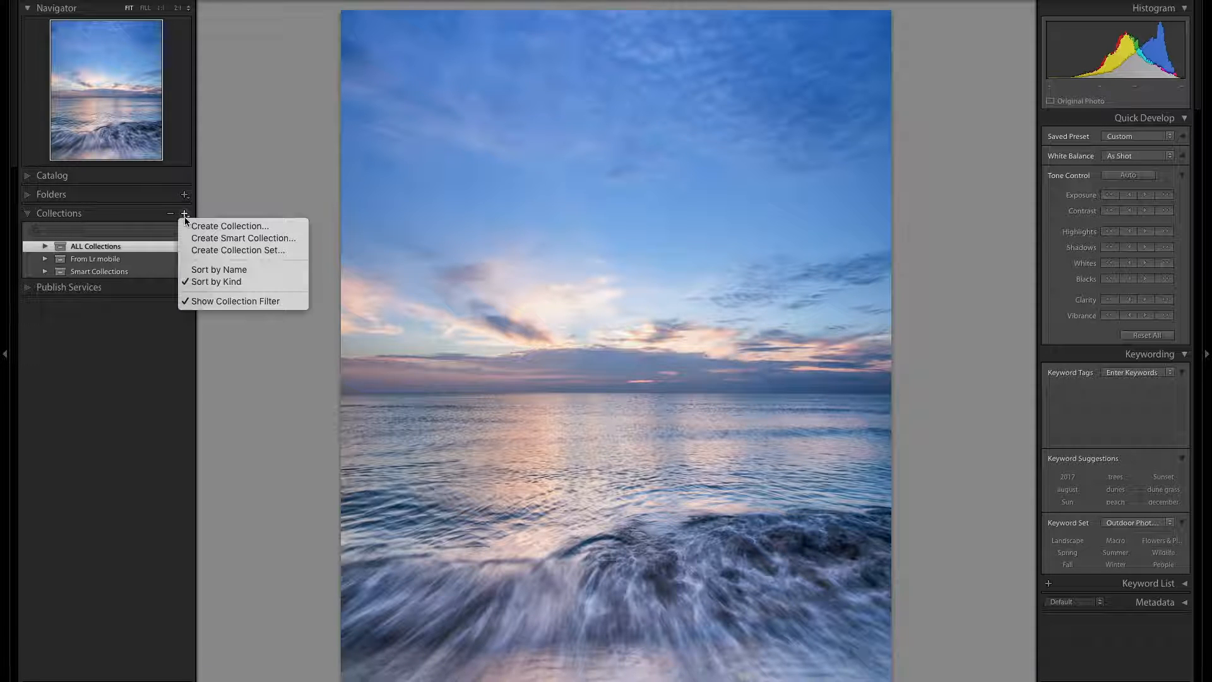
{"action": "left_click", "coordinate": [237, 248]}
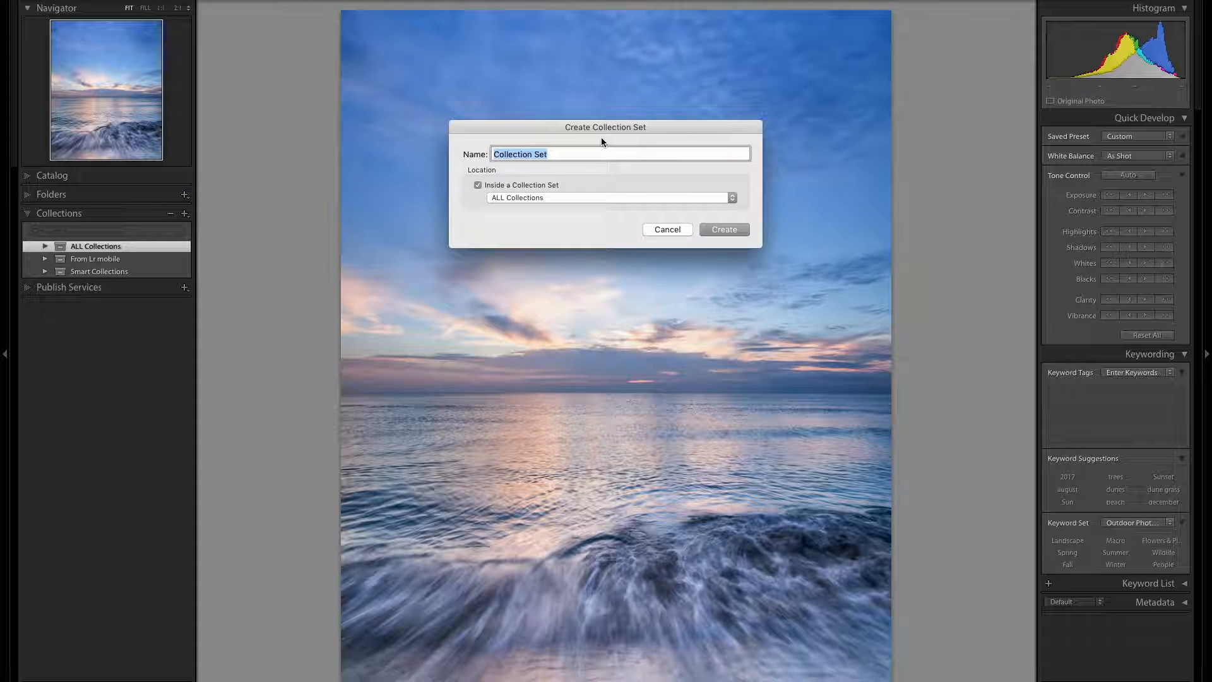
{"action": "type", "text": "20"}
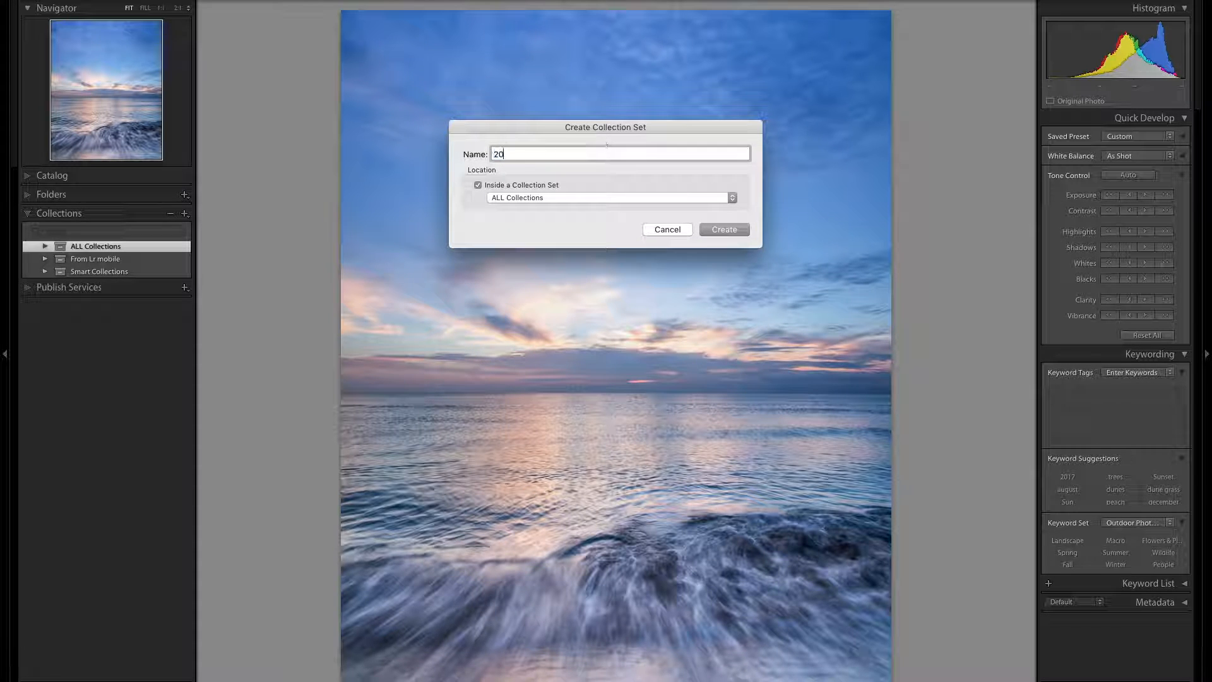
{"action": "type", "text": "14"}
{"action": "key", "text": "Return"}
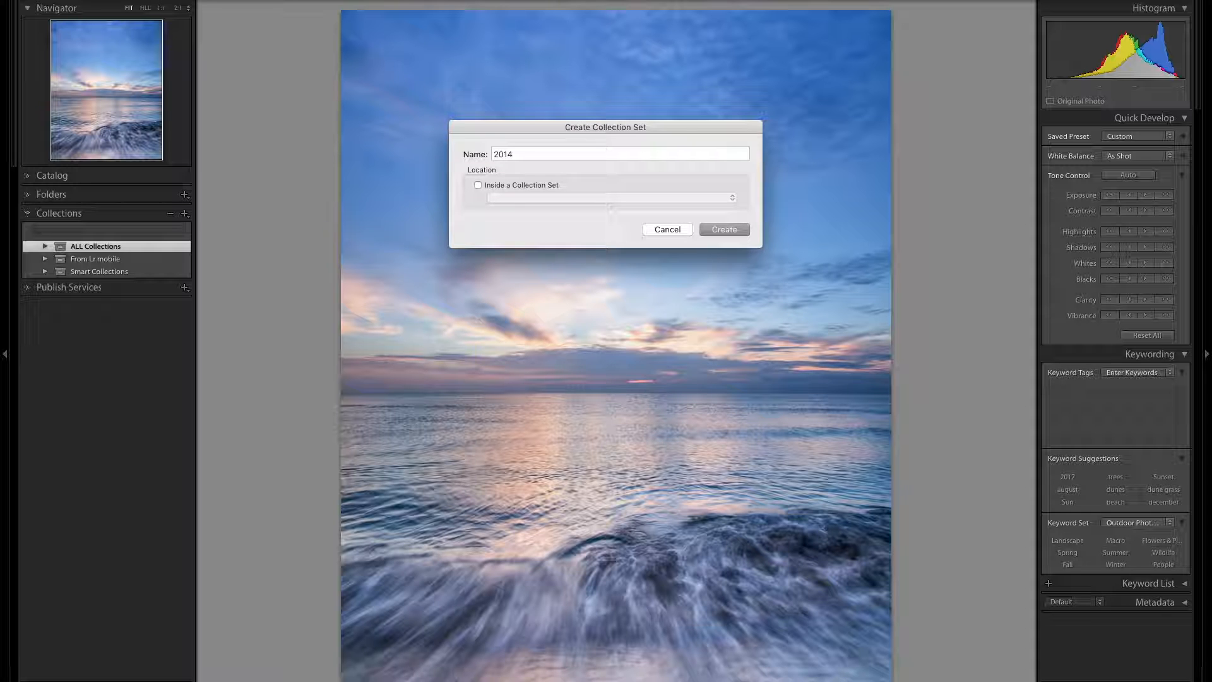
{"action": "key", "text": "Return"}
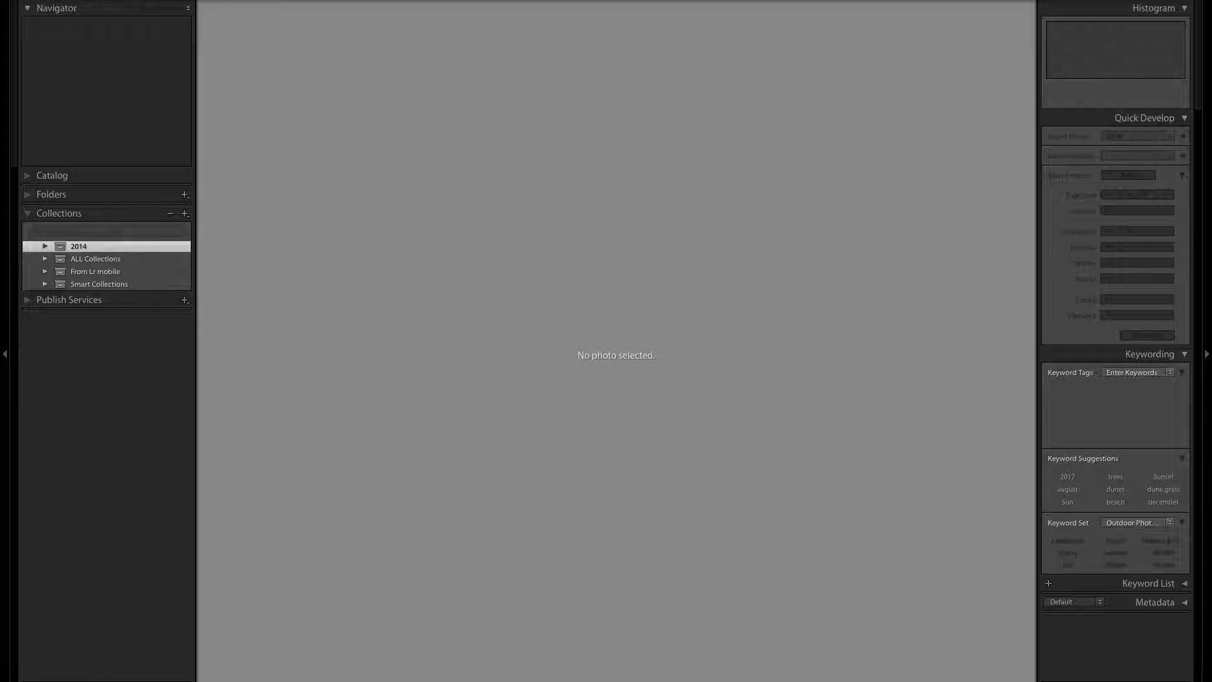
- Start a smart collection named All Images 2014 inside the 2014 set, with a rule matching a range of capture dates
{"action": "left_click", "coordinate": [184, 213]}
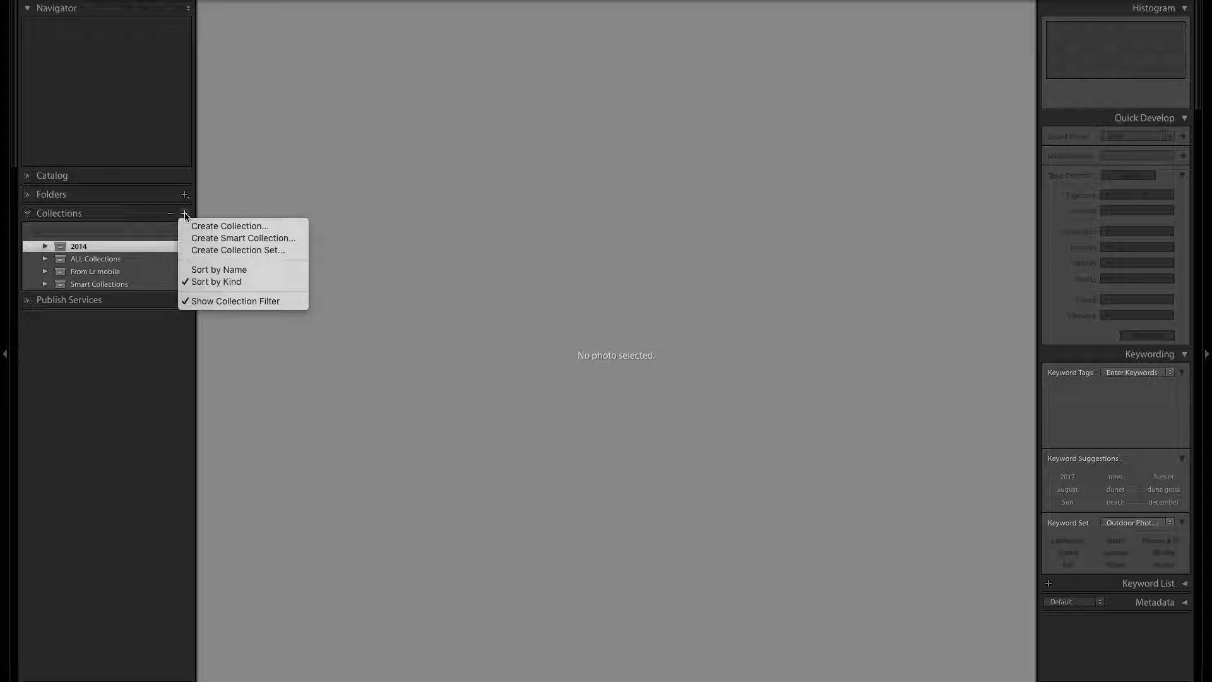
{"action": "left_click", "coordinate": [240, 245]}
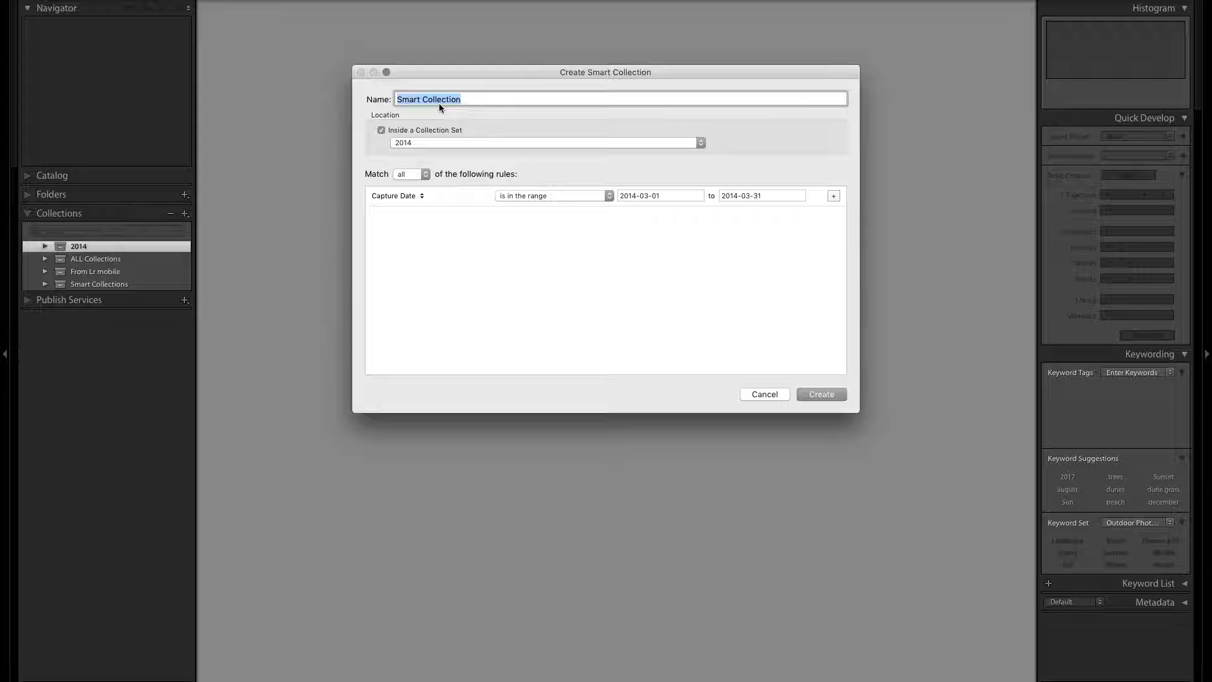
{"action": "type", "text": "All Images 2014"}
{"action": "left_click", "coordinate": [563, 196]}
{"action": "left_click", "coordinate": [556, 198]}
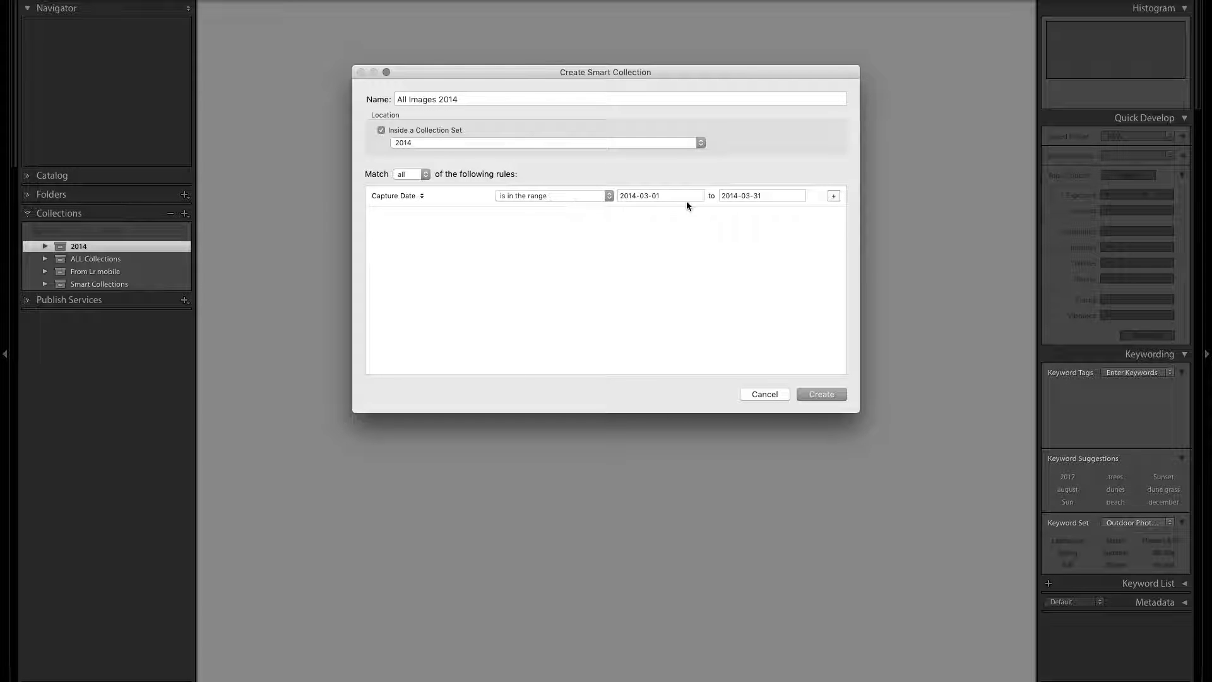
- Set the start of the capture date range to 2014-01-01
{"action": "left_click", "coordinate": [647, 197]}
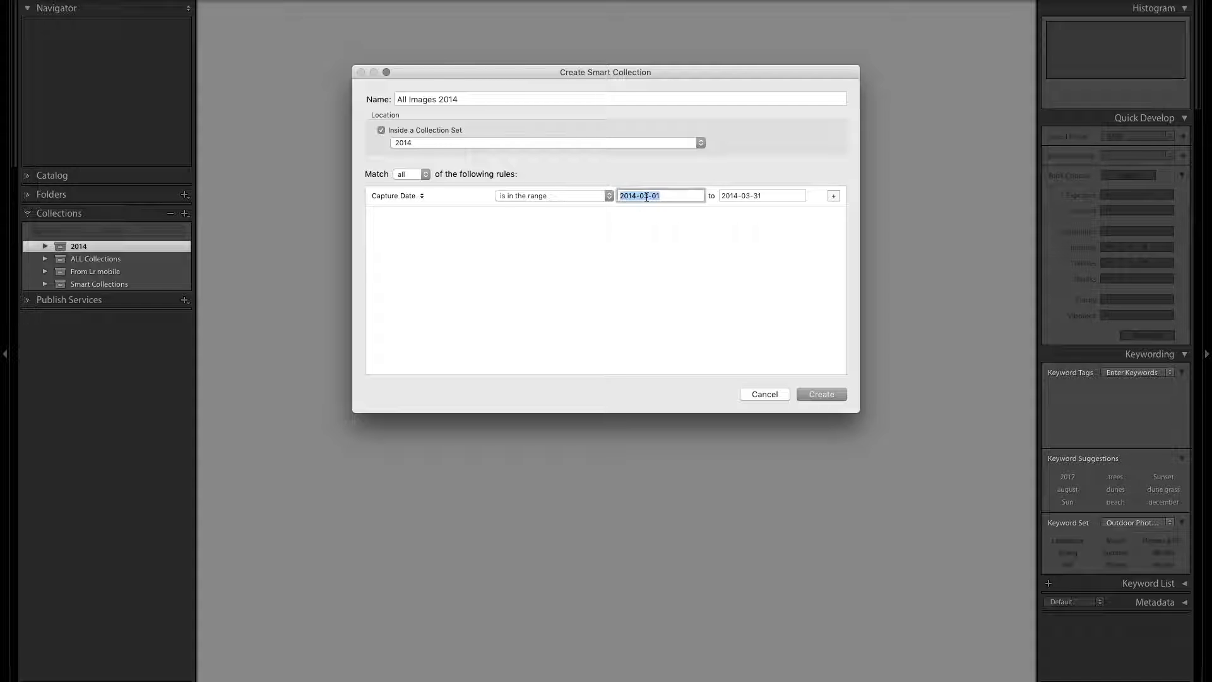
{"action": "left_click", "coordinate": [657, 196]}
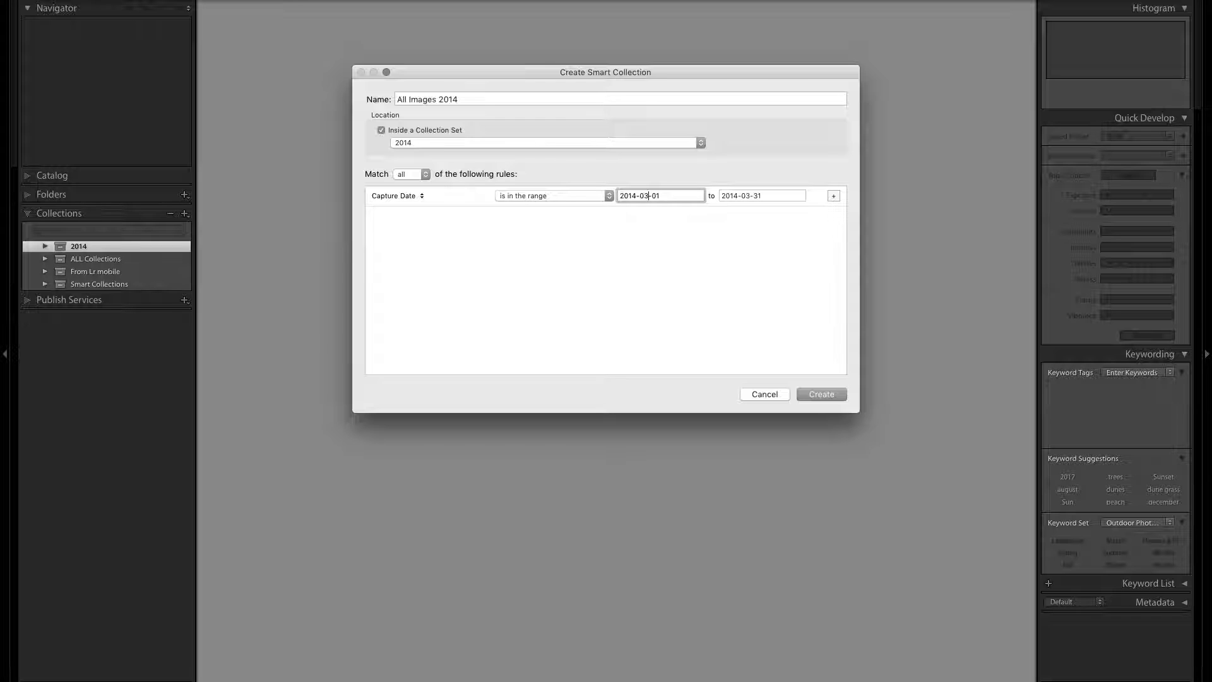
{"action": "key", "text": "BackSpace"}
{"action": "type", "text": "1"}
{"action": "key", "text": "Tab"}
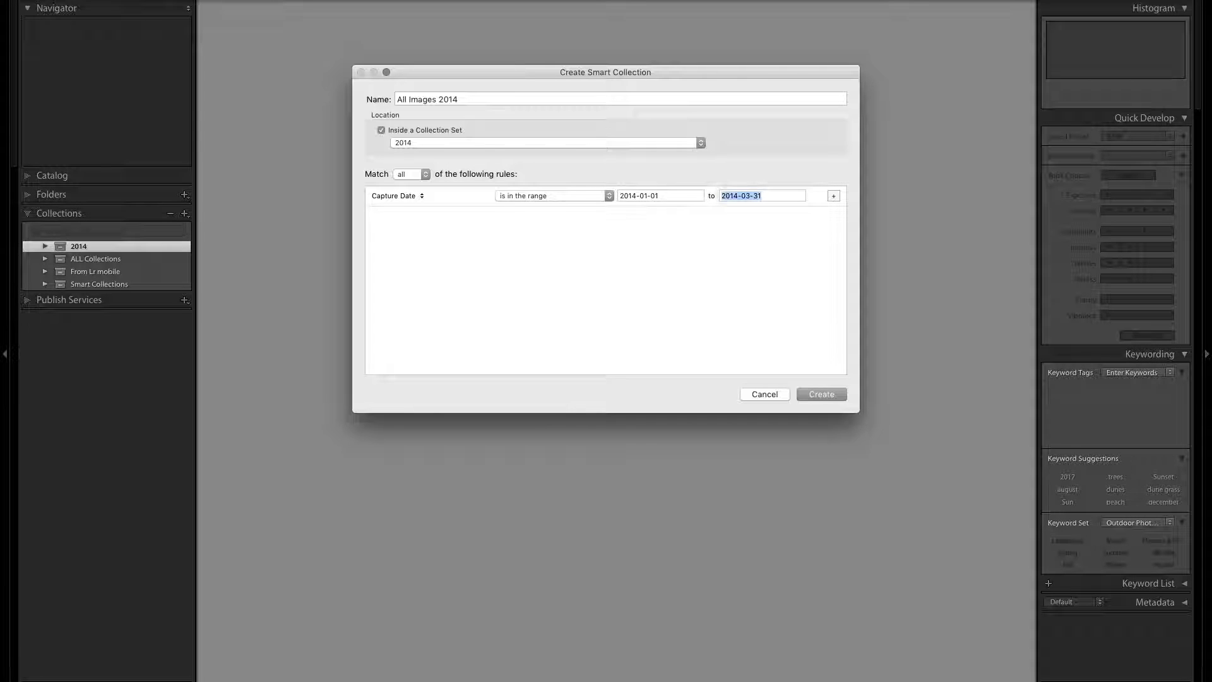
- Set the end of the capture date range to 2014-12-31 and create the All Images 2014 smart collection
{"action": "key", "text": "Left"}
{"action": "key", "text": "Right"}
{"action": "key", "text": "Right"}
{"action": "key", "text": "Right"}
{"action": "key", "text": "Right"}
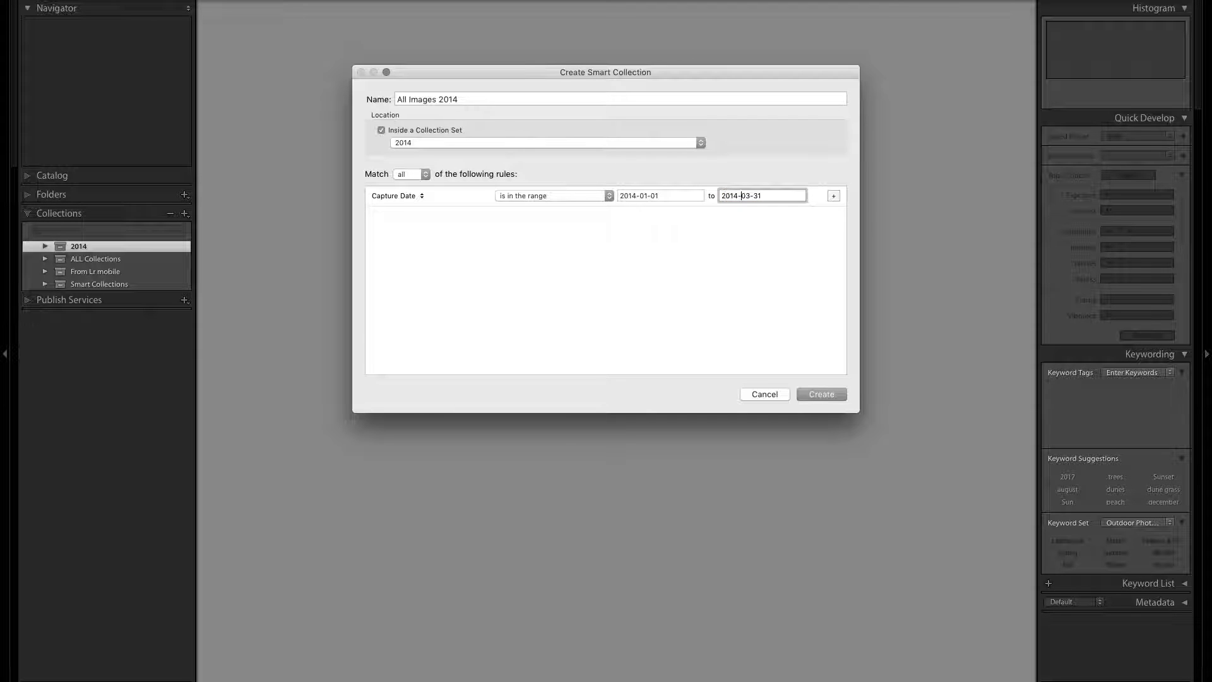
{"action": "key", "text": "Delete"}
{"action": "key", "text": "Delete"}
{"action": "type", "text": "12"}
{"action": "key", "text": "Return"}
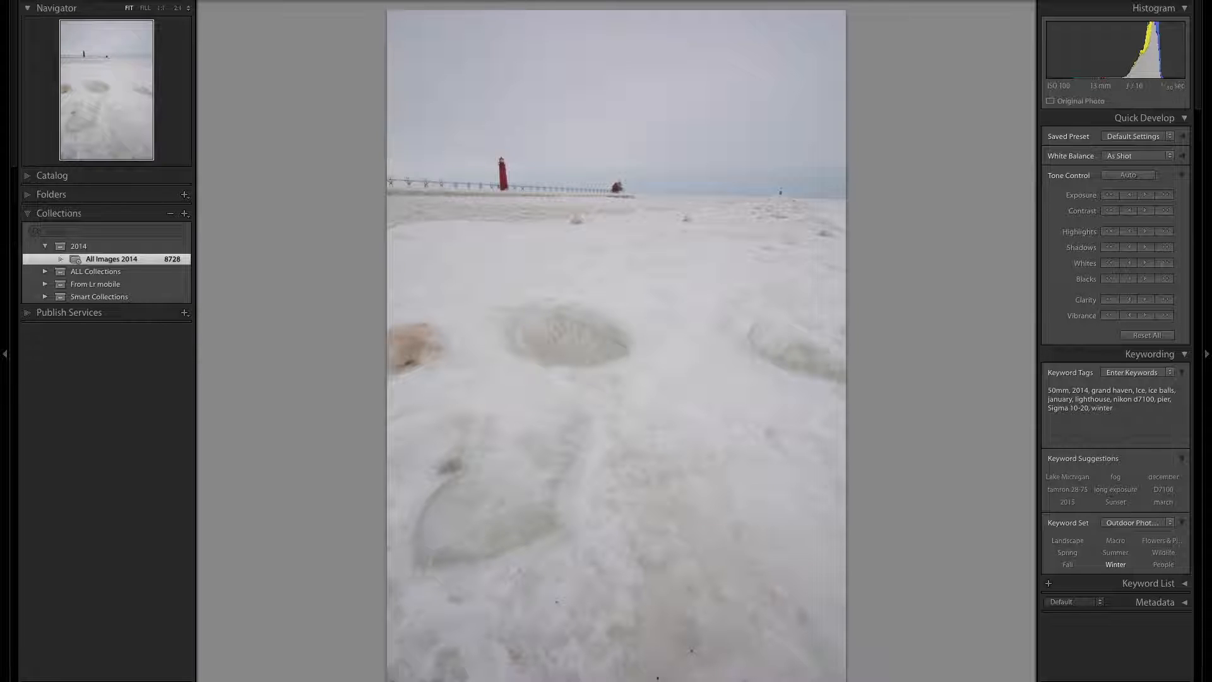
- Show the All Images 2014 smart collection in grid view and browse through its photos
{"action": "left_click", "coordinate": [79, 246]}
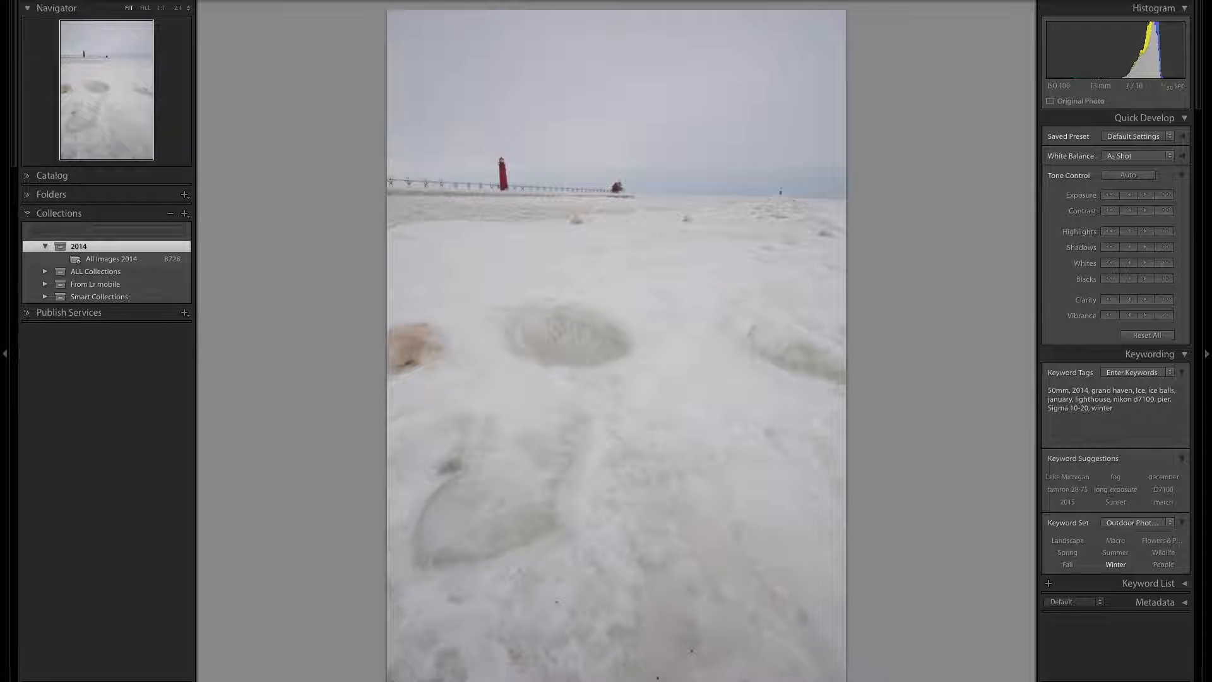
{"action": "left_click", "coordinate": [111, 259]}
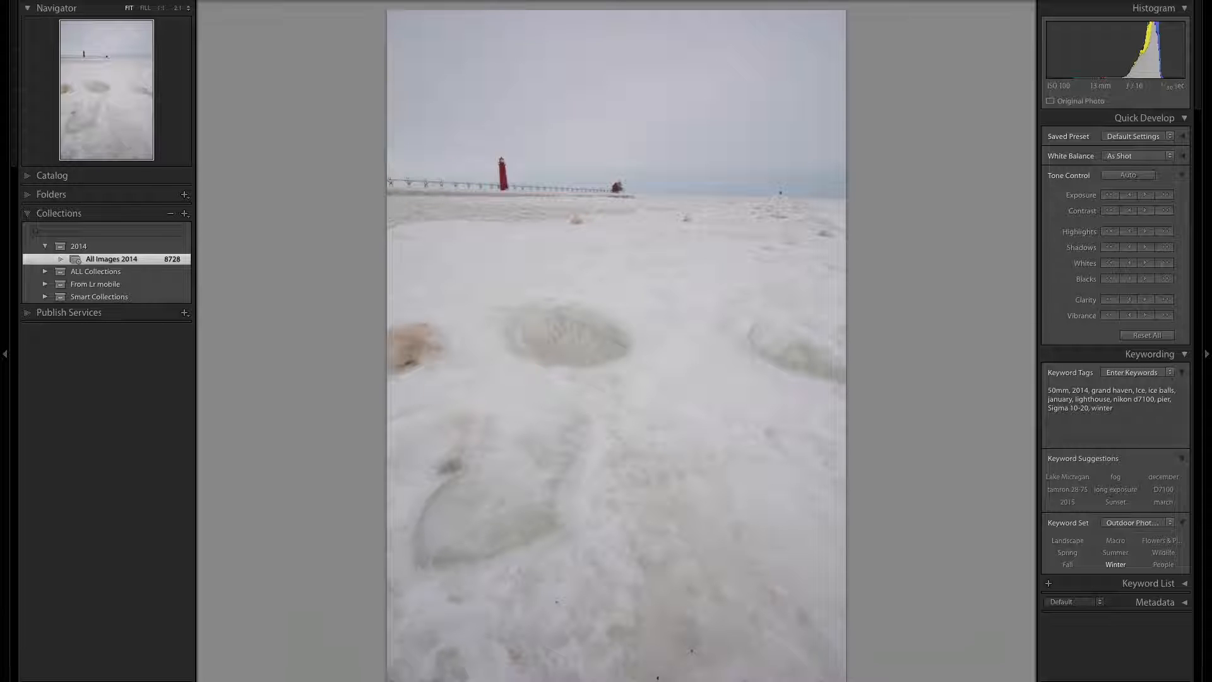
{"action": "key", "text": "g"}
{"action": "scroll", "coordinate": [611, 350], "scroll_direction": "down", "scroll_amount": 3}
{"action": "scroll", "coordinate": [611, 350], "scroll_direction": "down", "scroll_amount": 10}
{"action": "scroll", "coordinate": [611, 351], "scroll_direction": "down", "scroll_amount": 7}
{"action": "scroll", "coordinate": [611, 350], "scroll_direction": "down", "scroll_amount": 10}
{"action": "scroll", "coordinate": [507, 123], "scroll_direction": "up", "scroll_amount": 1}
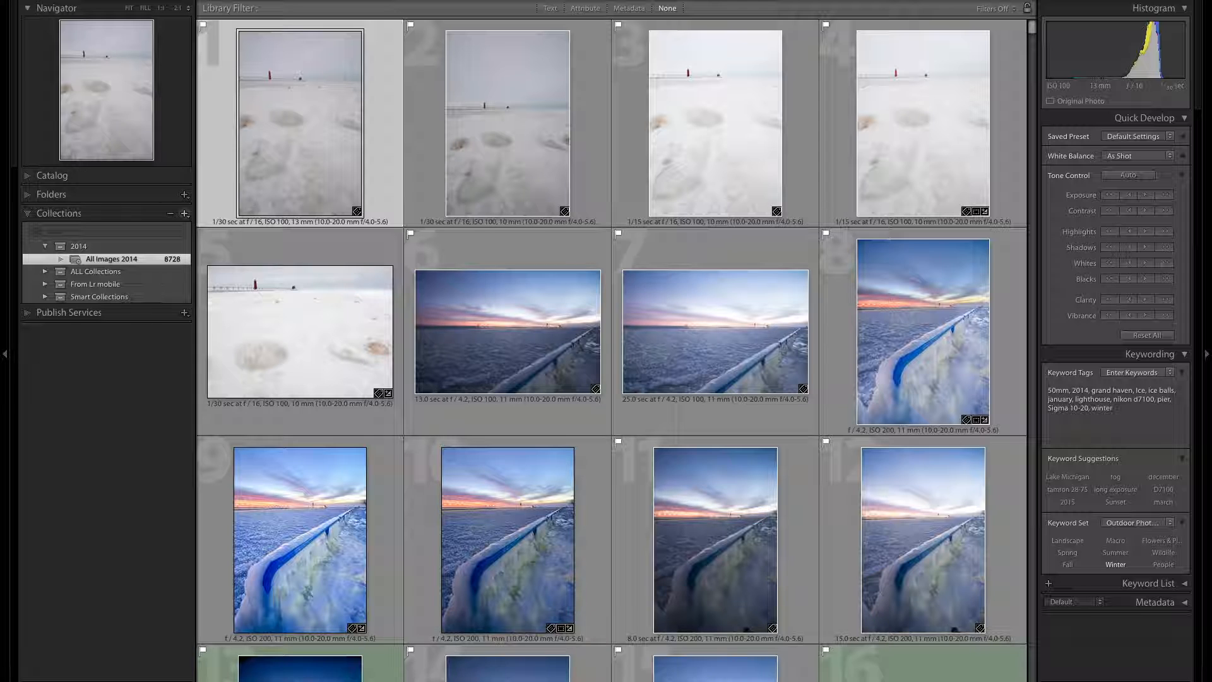
- Start another smart collection named January 2014 inside the 2014 set
{"action": "left_click", "coordinate": [184, 213]}
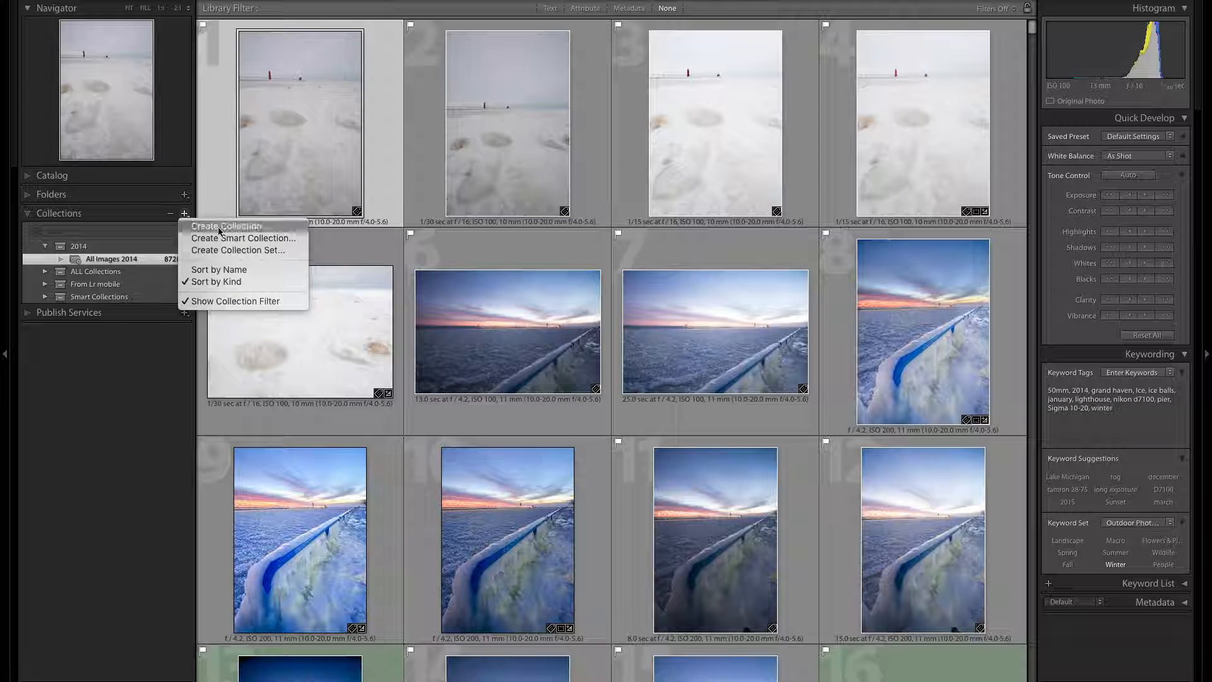
{"action": "left_click", "coordinate": [243, 238]}
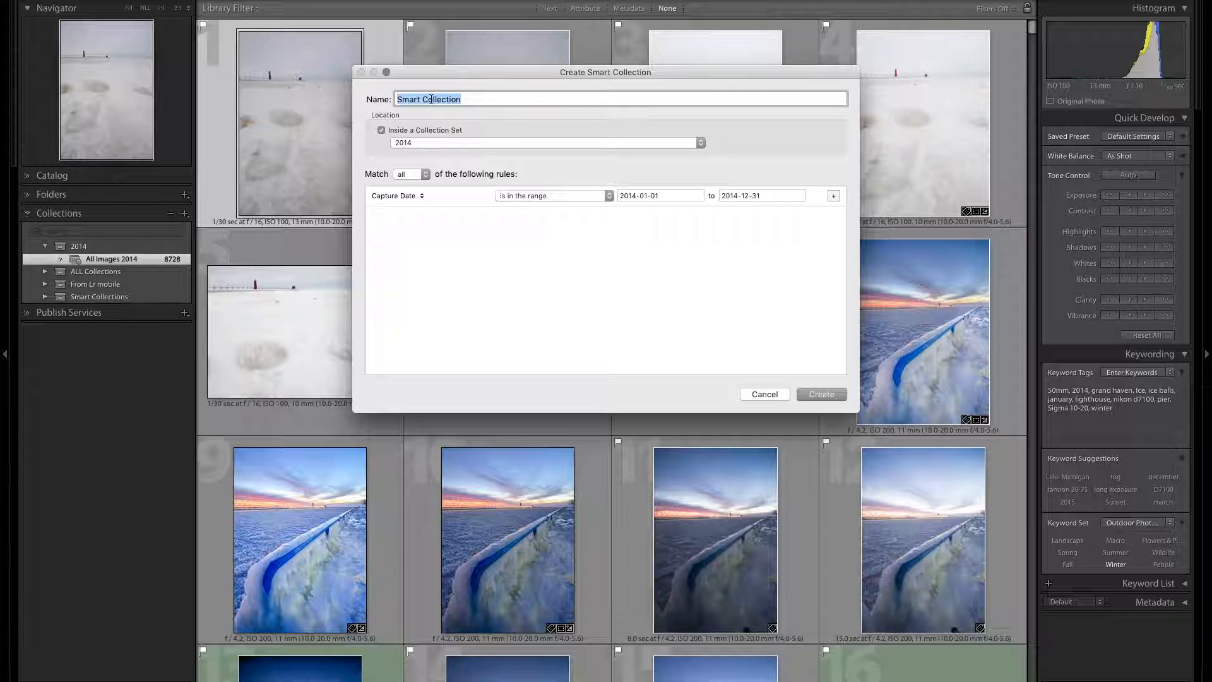
{"action": "type", "text": "January 2014"}
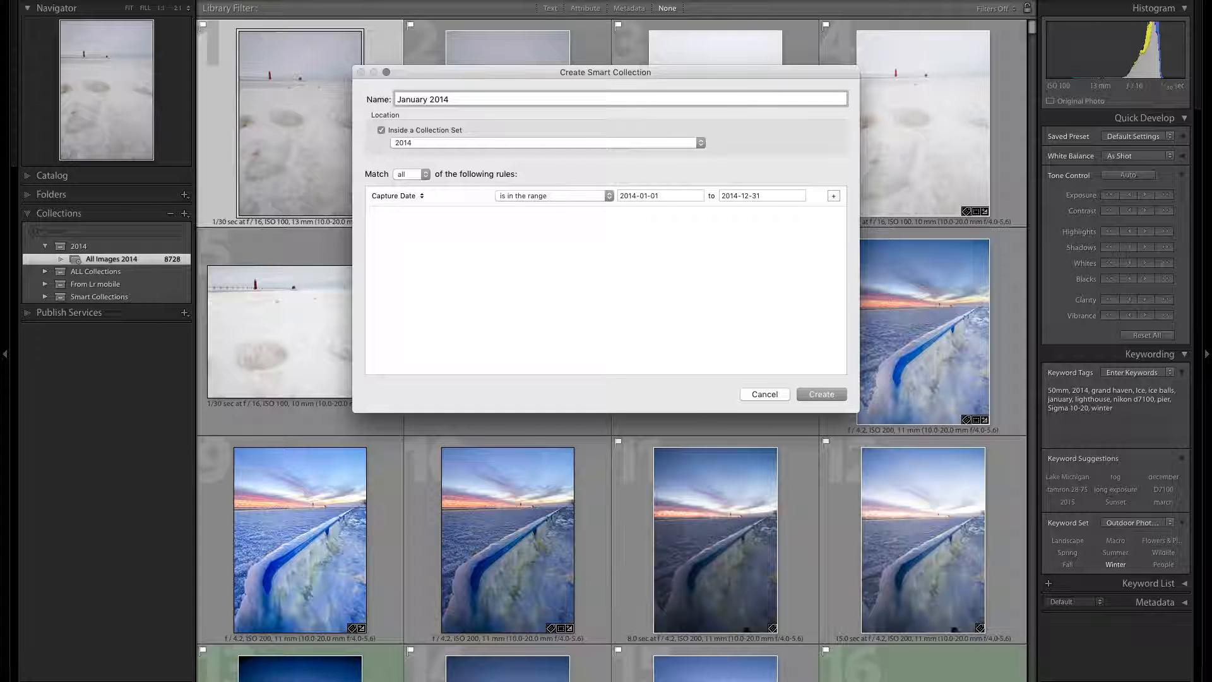
- Set the end of the capture date range to 2014-01-31 and create the January 2014 smart collection
{"action": "key", "text": "Tab"}
{"action": "key", "text": "Tab"}
{"action": "key", "text": "Right"}
{"action": "key", "text": "Left"}
{"action": "key", "text": "Left"}
{"action": "key", "text": "Left"}
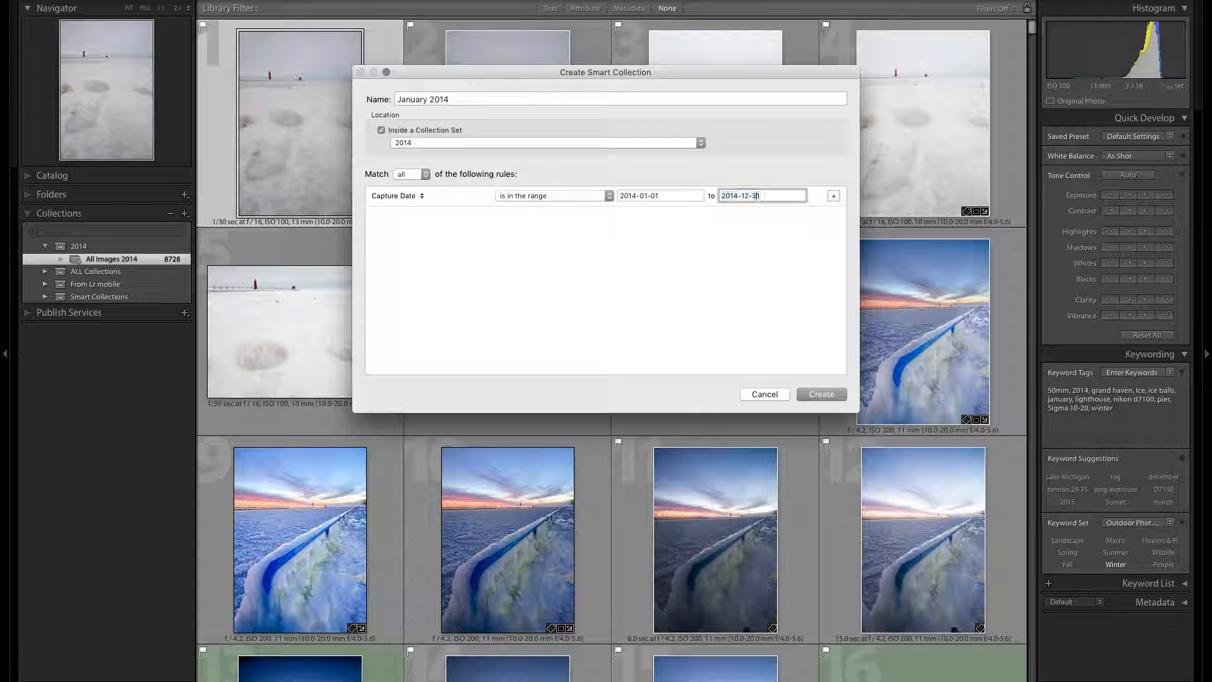
{"action": "key", "text": "BackSpace"}
{"action": "key", "text": "BackSpace"}
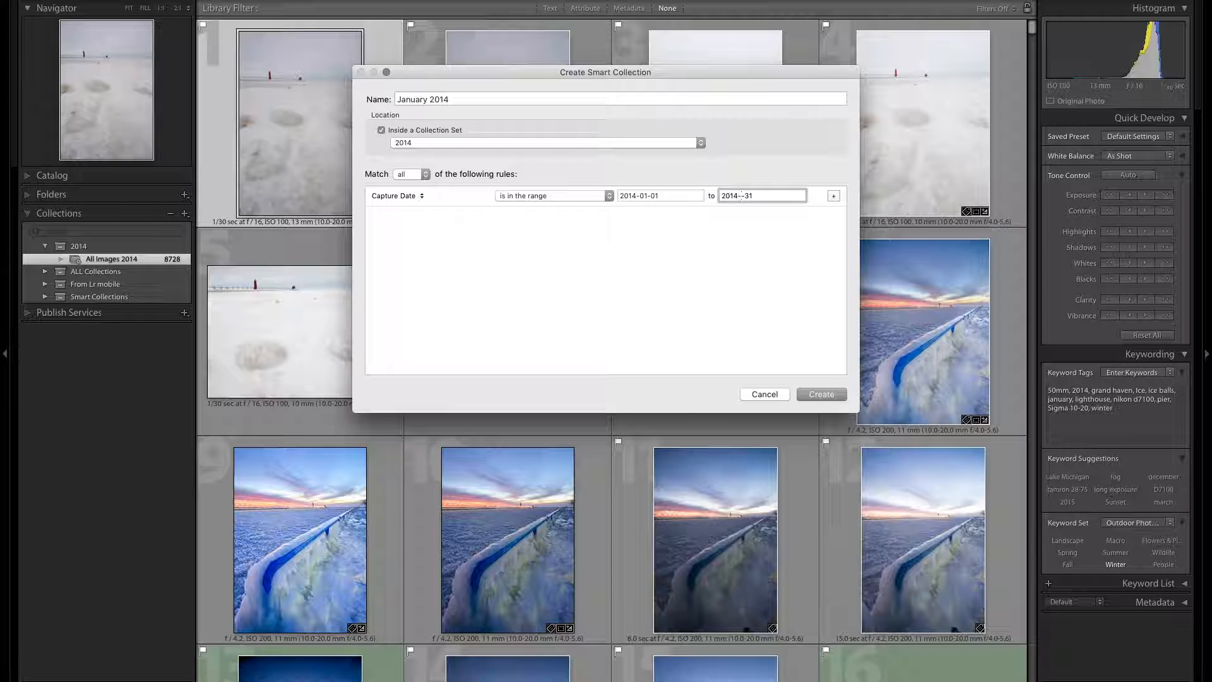
{"action": "type", "text": "01"}
{"action": "key", "text": "Return"}
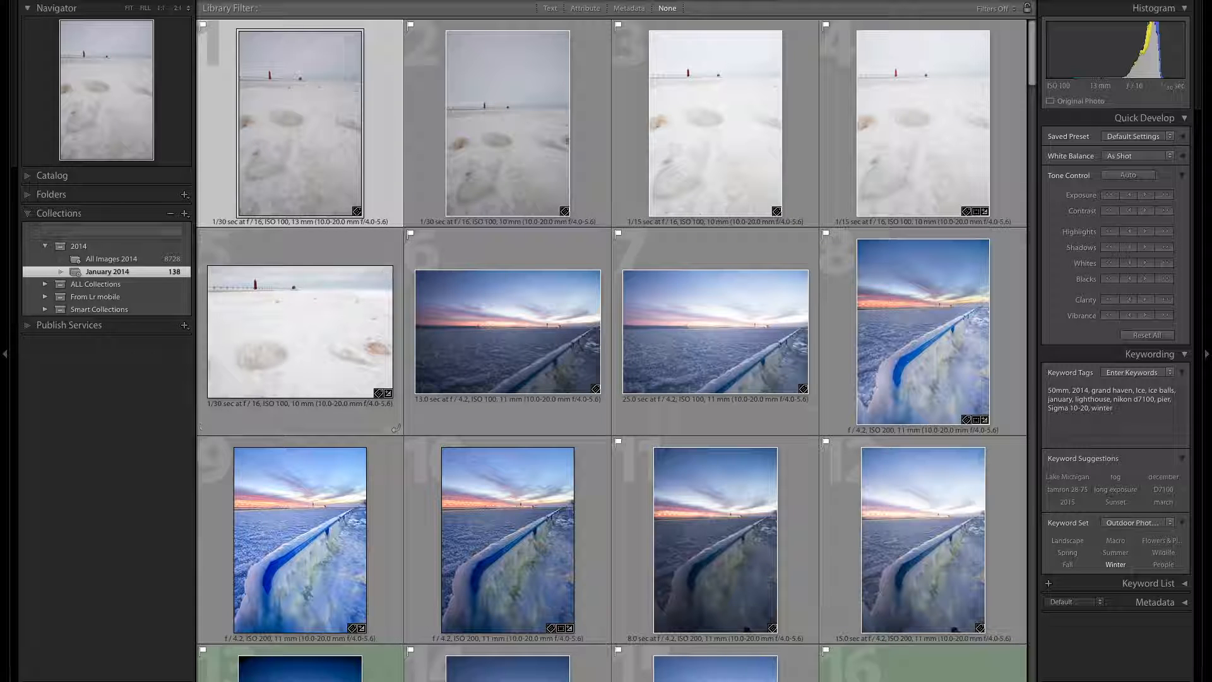
- Start another smart collection named February 2014 inside the 2014 set
{"action": "left_click", "coordinate": [185, 214]}
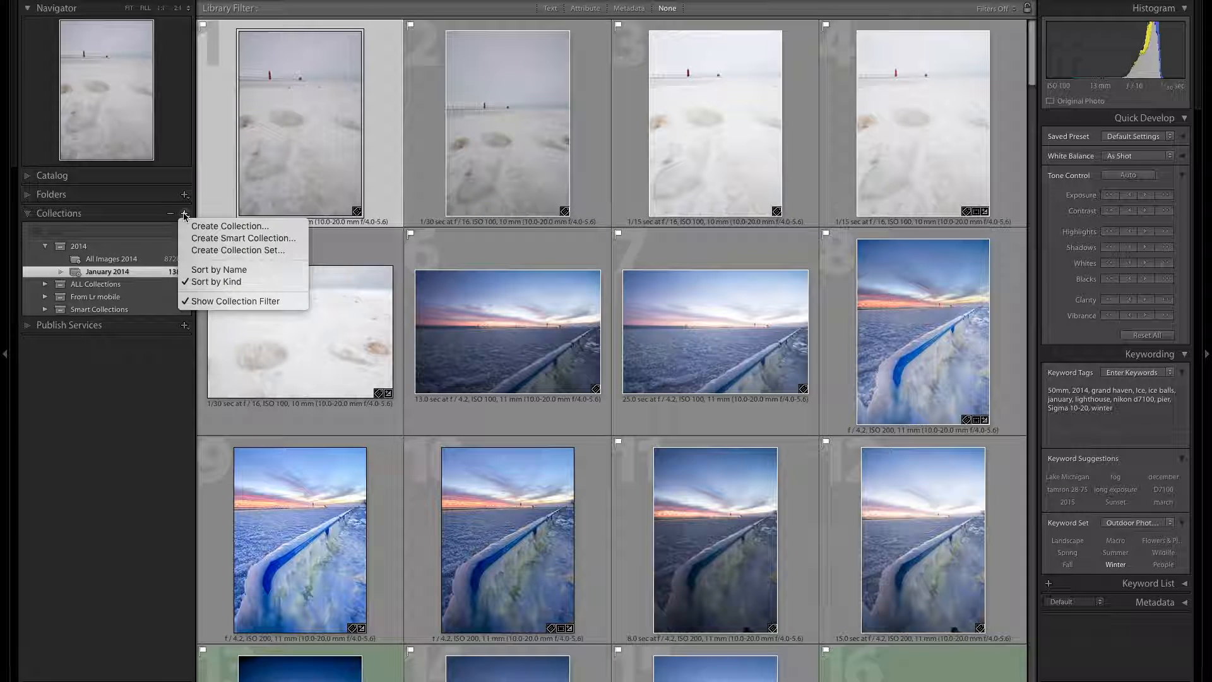
{"action": "left_click", "coordinate": [216, 243]}
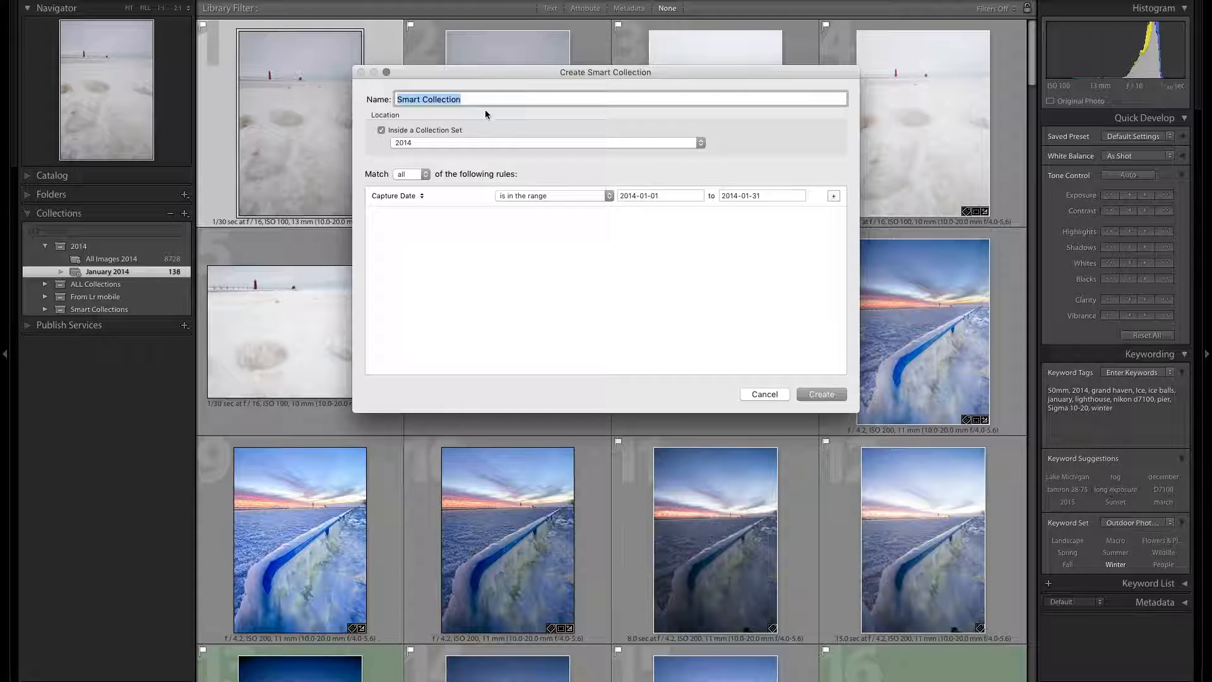
{"action": "type", "text": "eb"}
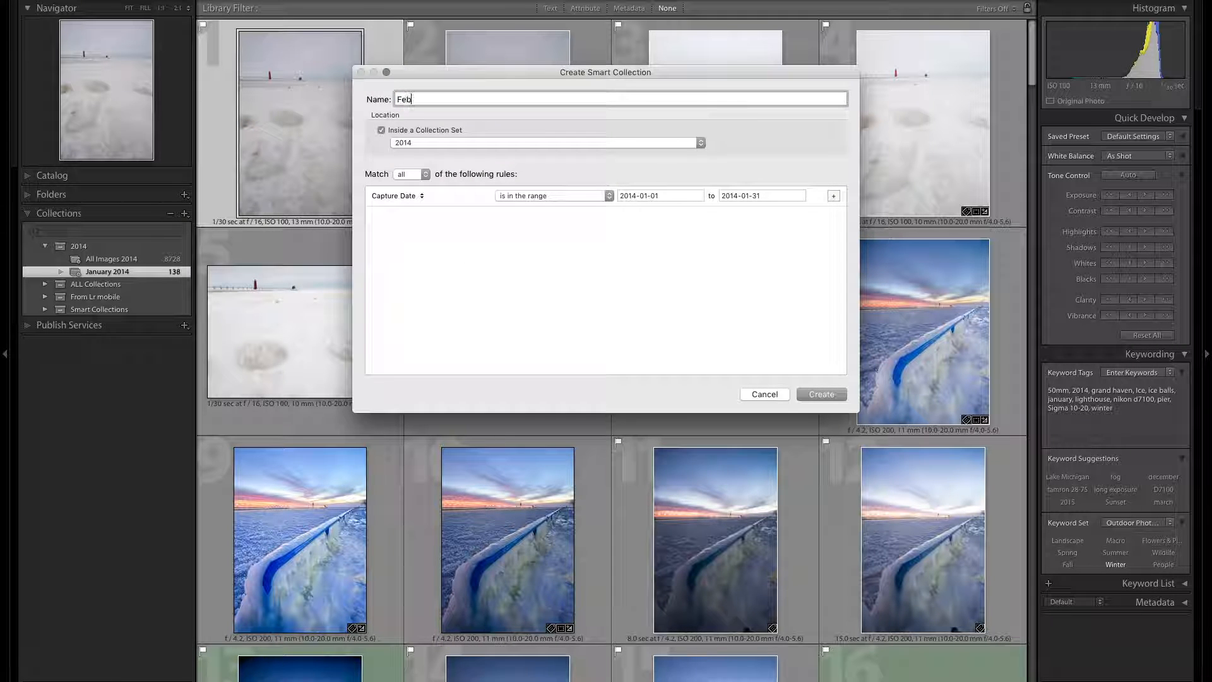
{"action": "type", "text": "ruary 2014"}
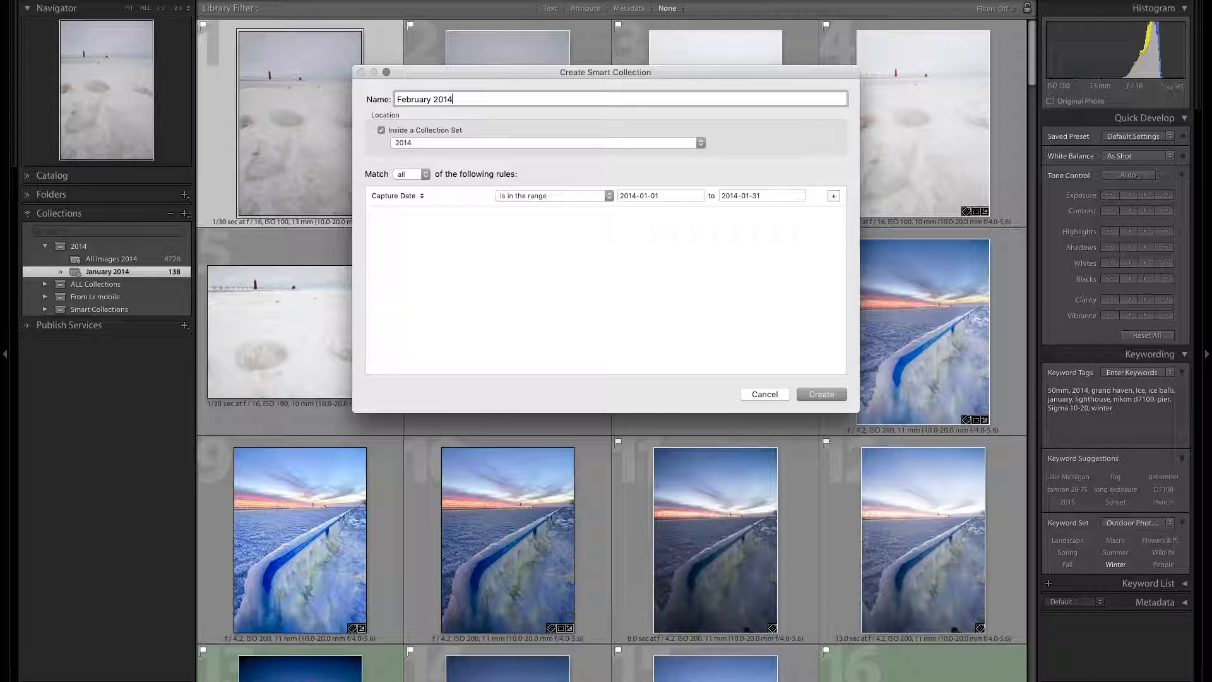
- Set the start of the February rule's capture date range to 2014-02-01
{"action": "key", "text": "Tab"}
{"action": "key", "text": "Right"}
{"action": "key", "text": "Left"}
{"action": "key", "text": "Left"}
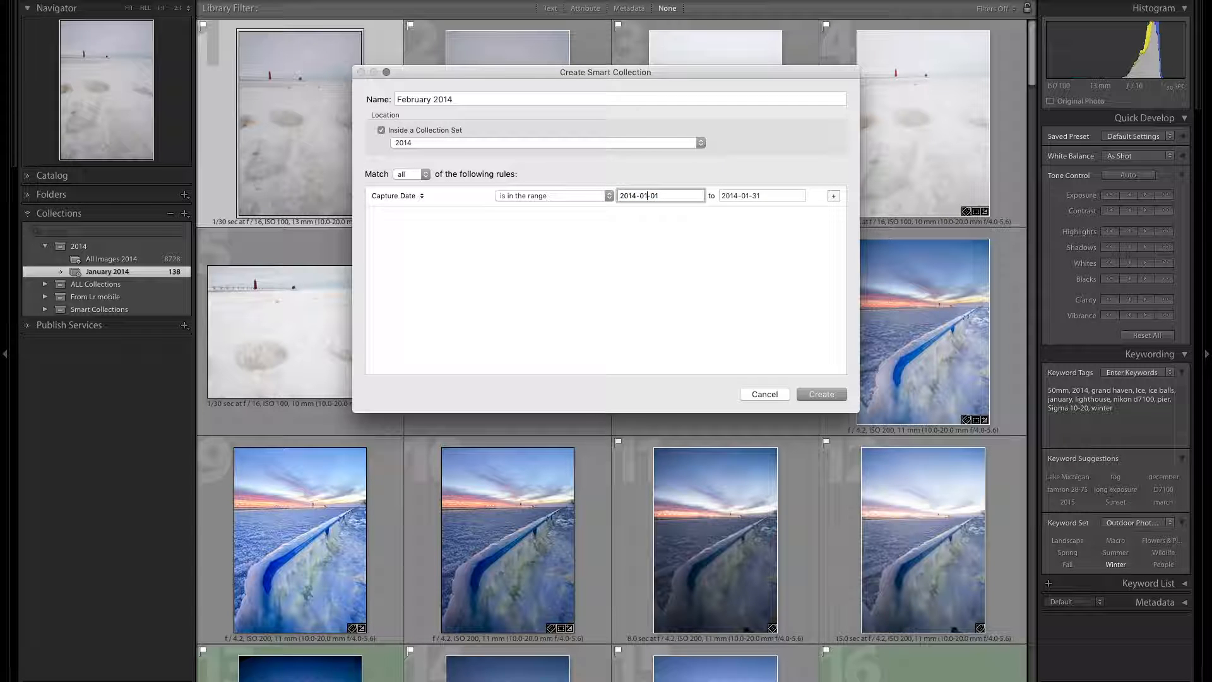
{"action": "key", "text": "BackSpace"}
{"action": "type", "text": "2"}
{"action": "key", "text": "Tab"}
- Set the end of the capture date range to 2014-02-28 and create the February 2014 smart collection
{"action": "key", "text": "Right"}
{"action": "key", "text": "Left"}
{"action": "key", "text": "Left"}
{"action": "key", "text": "Left"}
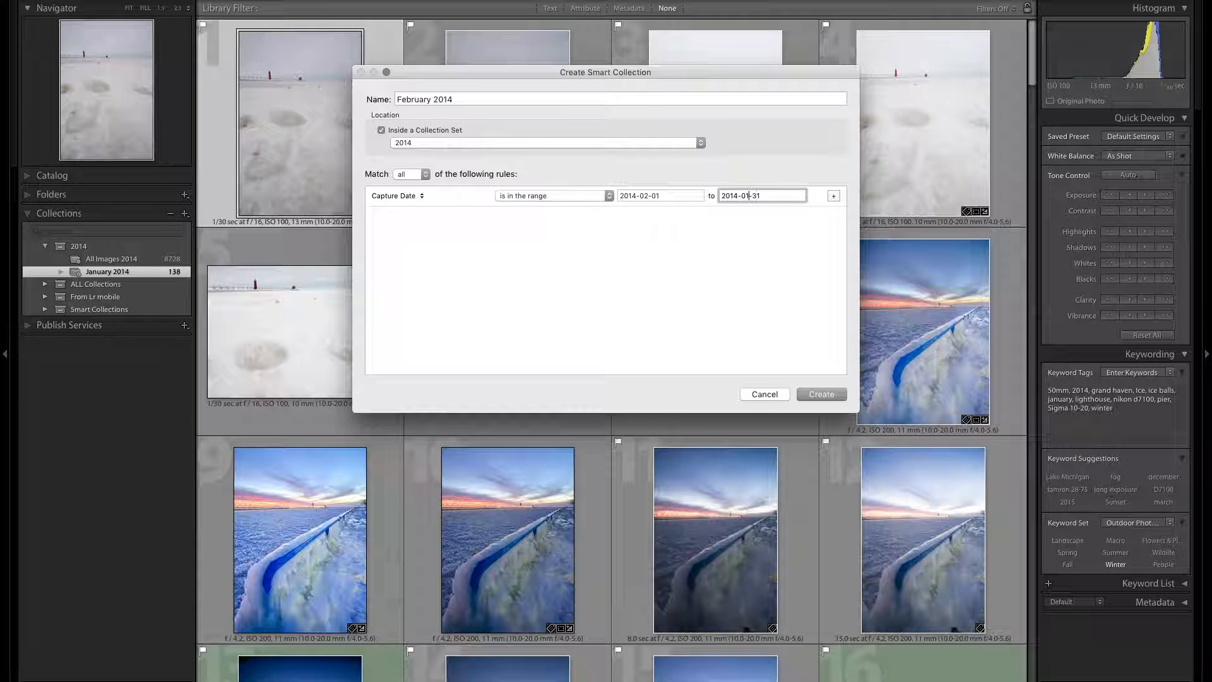
{"action": "key", "text": "BackSpace"}
{"action": "type", "text": "2"}
{"action": "key", "text": "Return"}
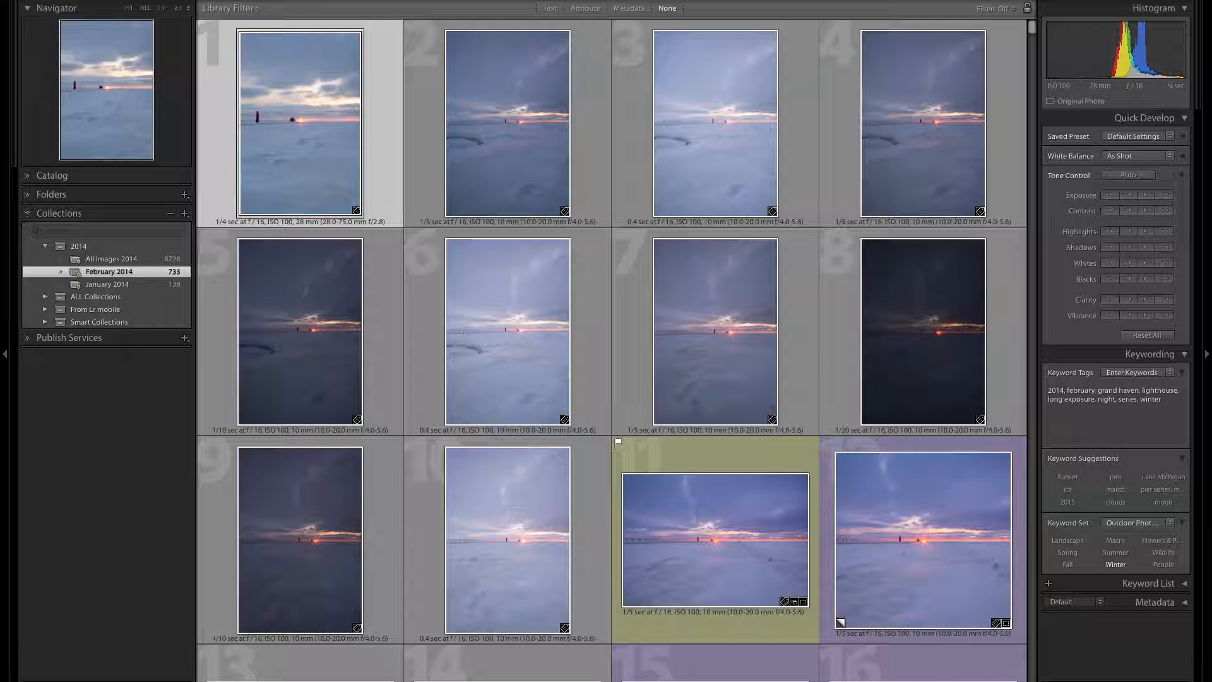
- Start a further smart collection in the 2014 set and set its capture date range to begin on 2014-03-01
{"action": "left_click", "coordinate": [184, 214]}
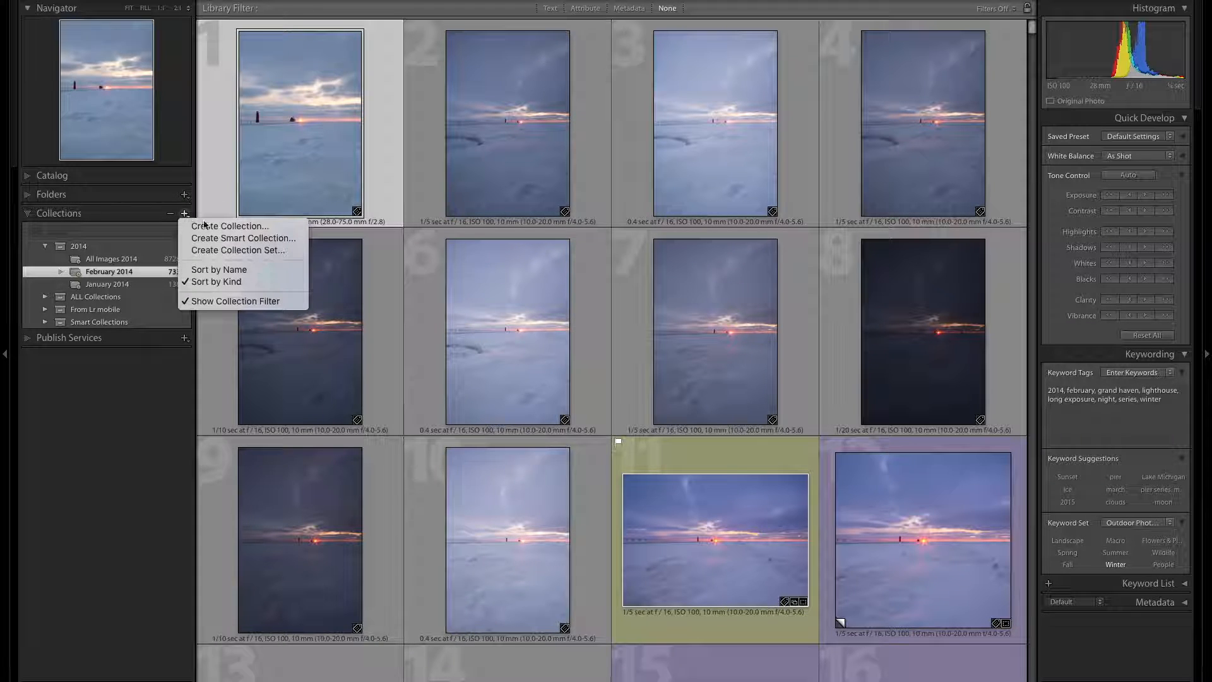
{"action": "left_click", "coordinate": [224, 238]}
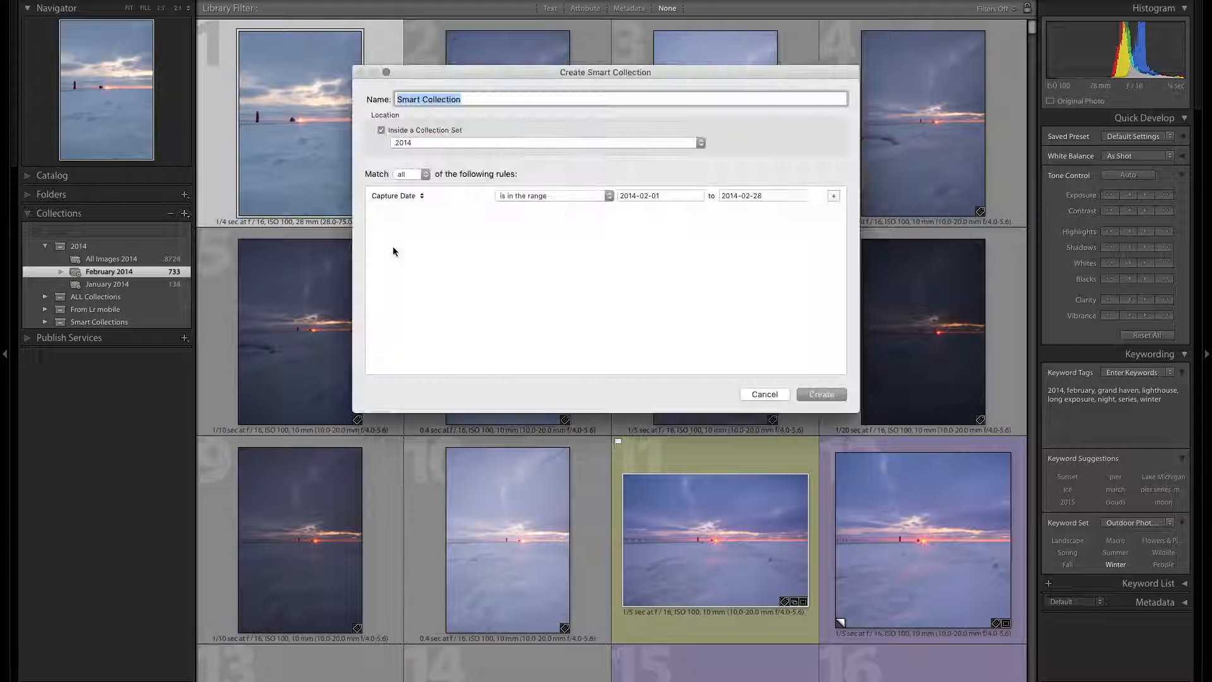
{"action": "left_click", "coordinate": [642, 196]}
{"action": "left_click", "coordinate": [643, 195]}
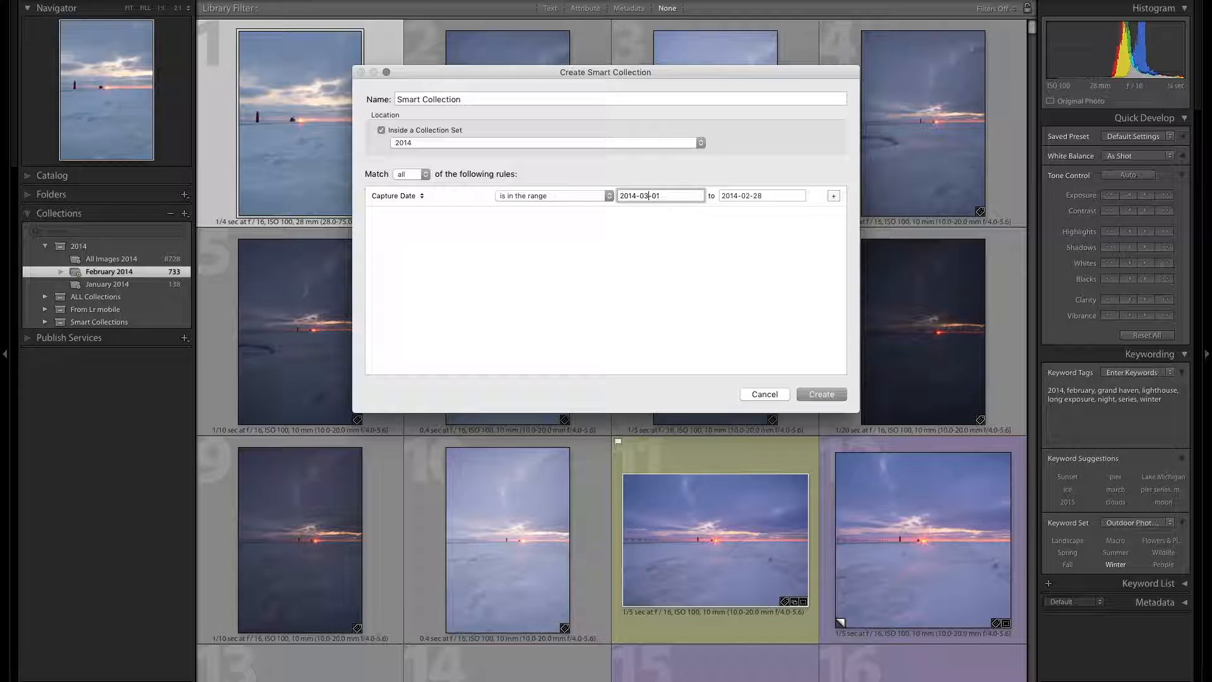
{"action": "key", "text": "Tab"}
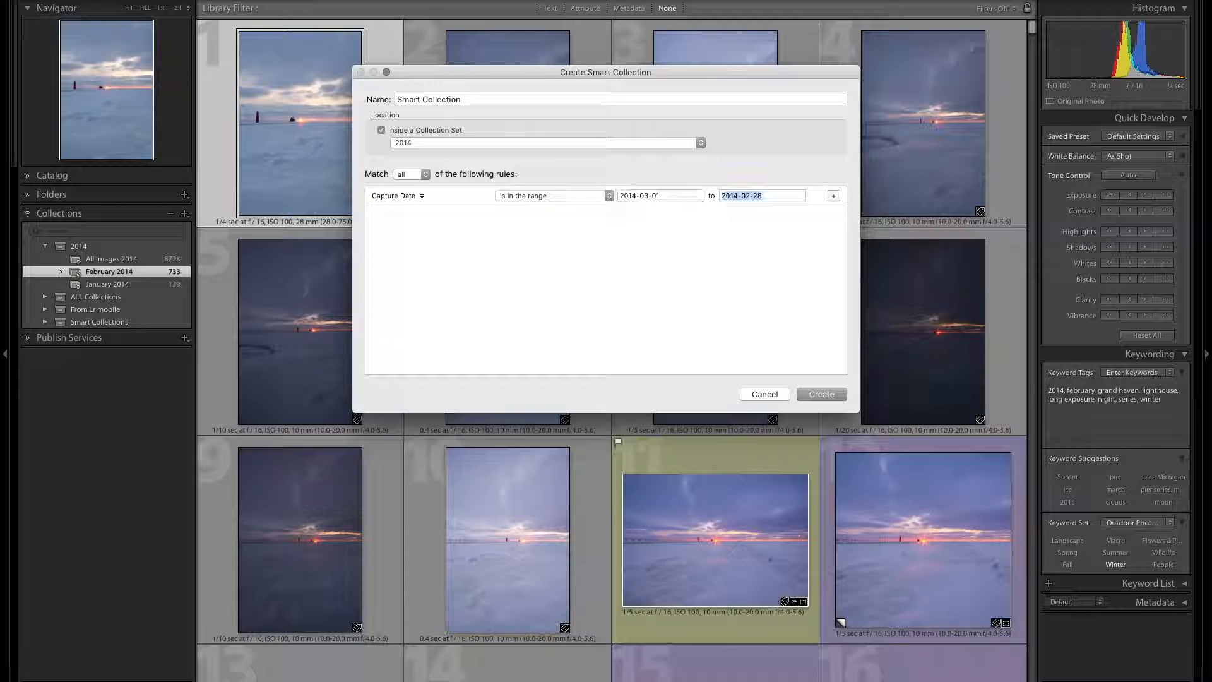
- Change the end date of the March capture date range and create the smart collection under the default name Smart Collection
{"action": "key", "text": "Right"}
{"action": "key", "text": "Left"}
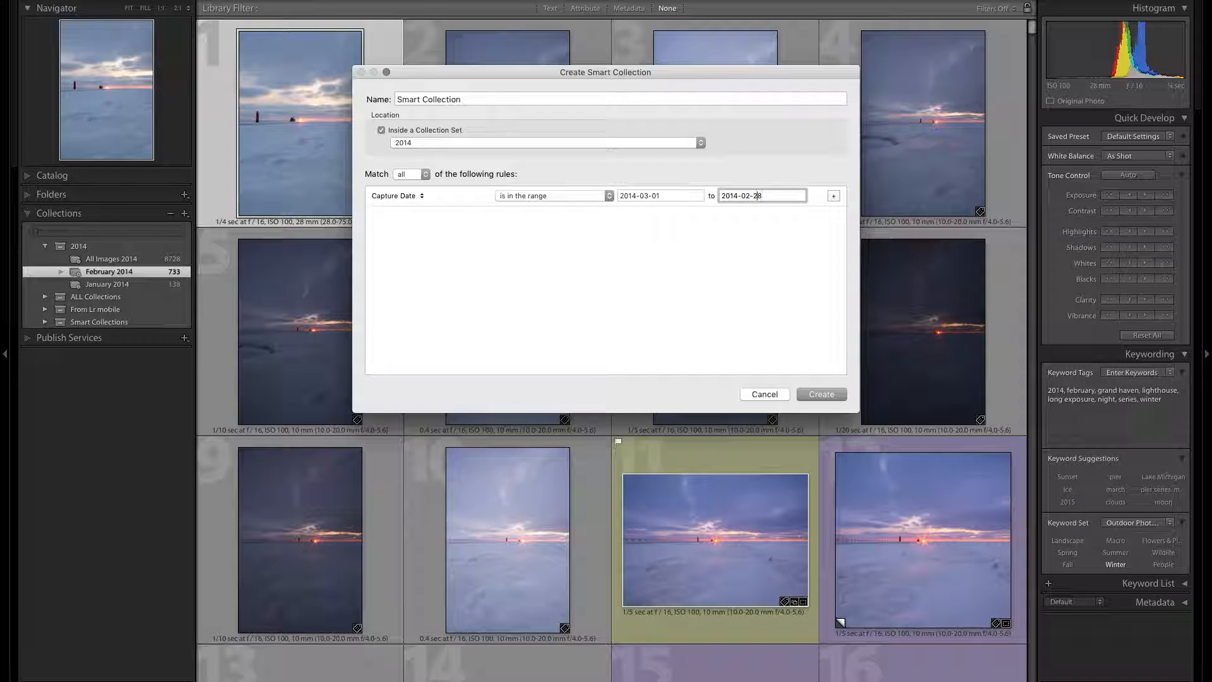
{"action": "key", "text": "BackSpace"}
{"action": "type", "text": "3"}
{"action": "key", "text": "BackSpace"}
{"action": "key", "text": "BackSpace"}
{"action": "left_click", "coordinate": [821, 394]}
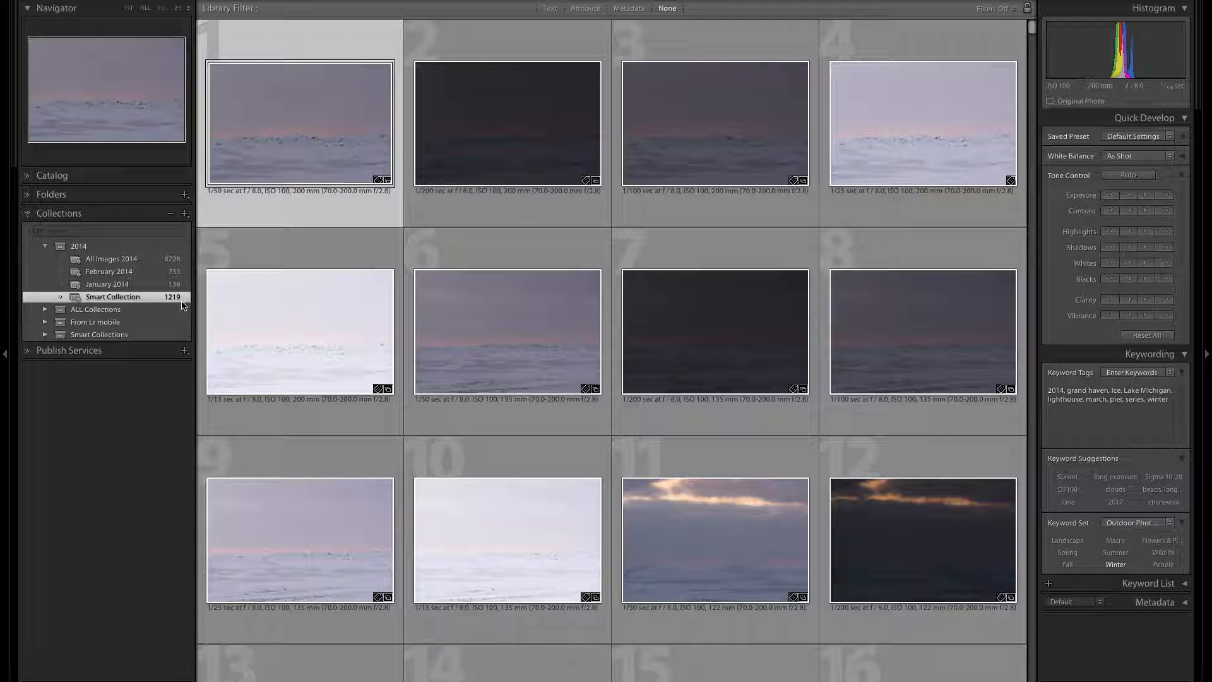
- Rename the new smart collection named Smart Collection as March 2014
{"action": "right_click", "coordinate": [134, 299]}
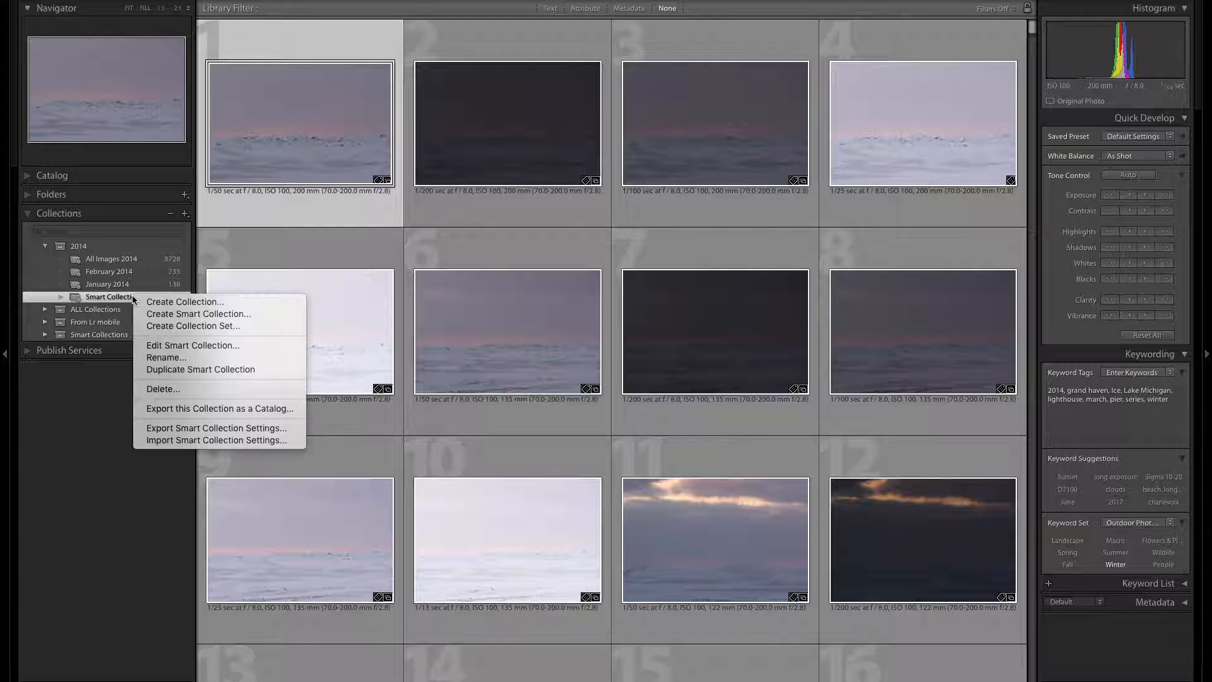
{"action": "left_click", "coordinate": [186, 355]}
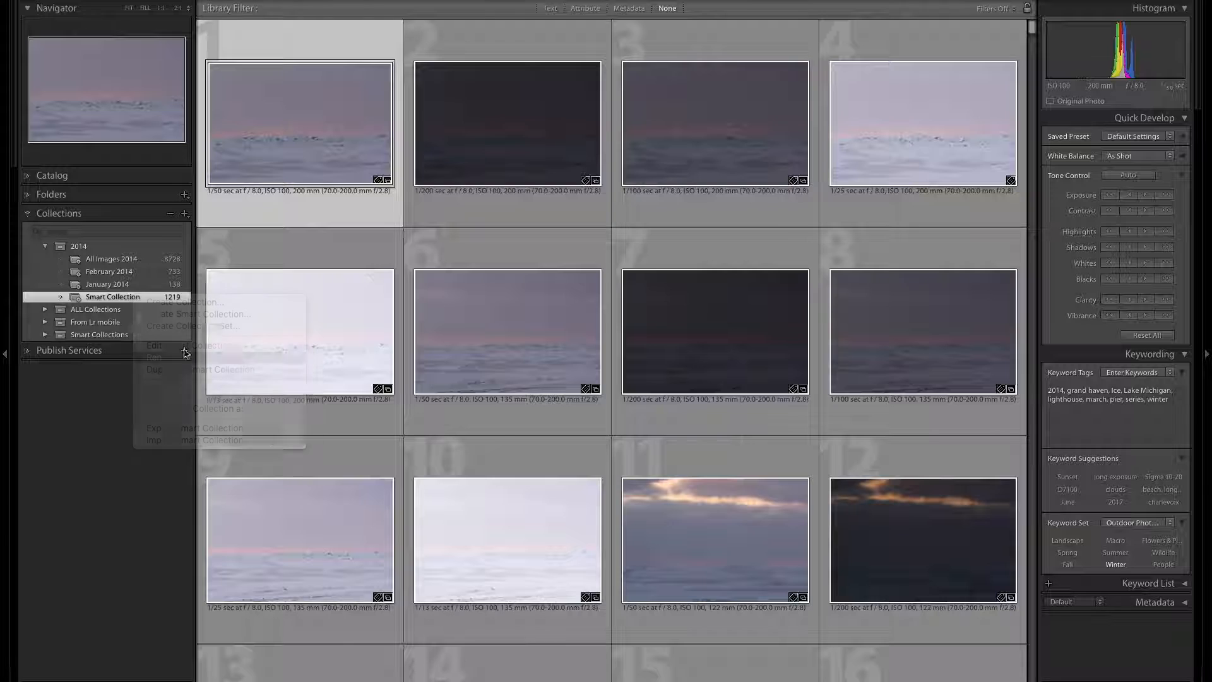
{"action": "type", "text": "March 2014"}
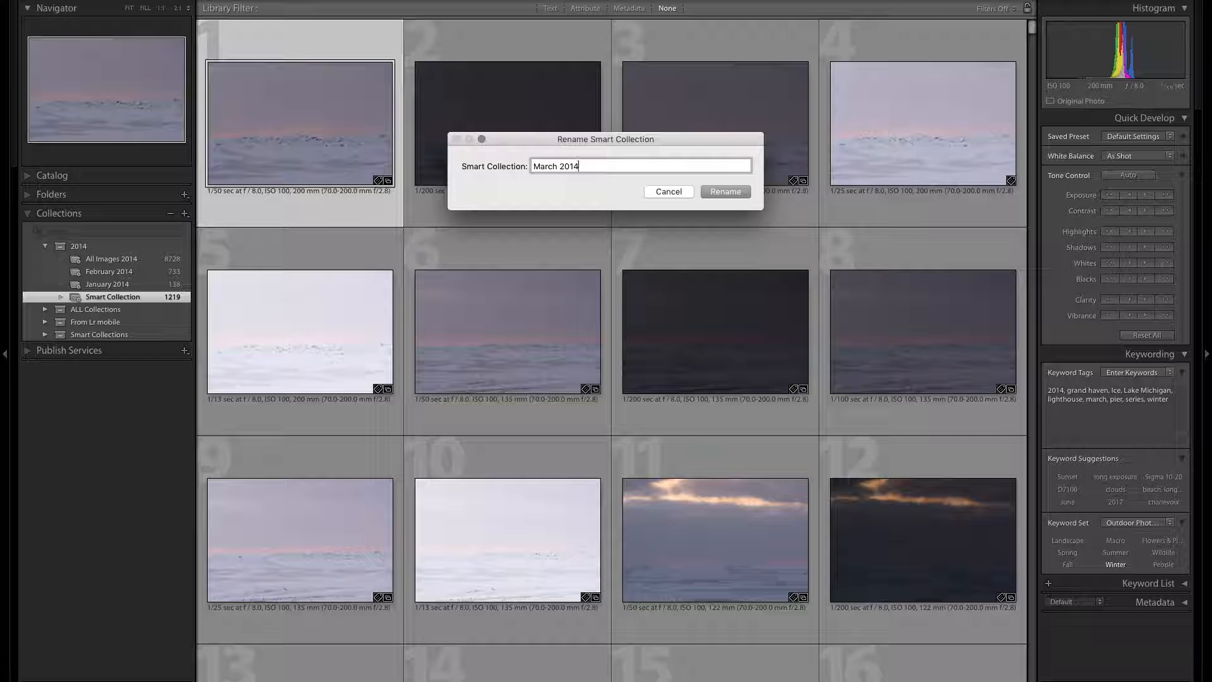
{"action": "key", "text": "Return"}
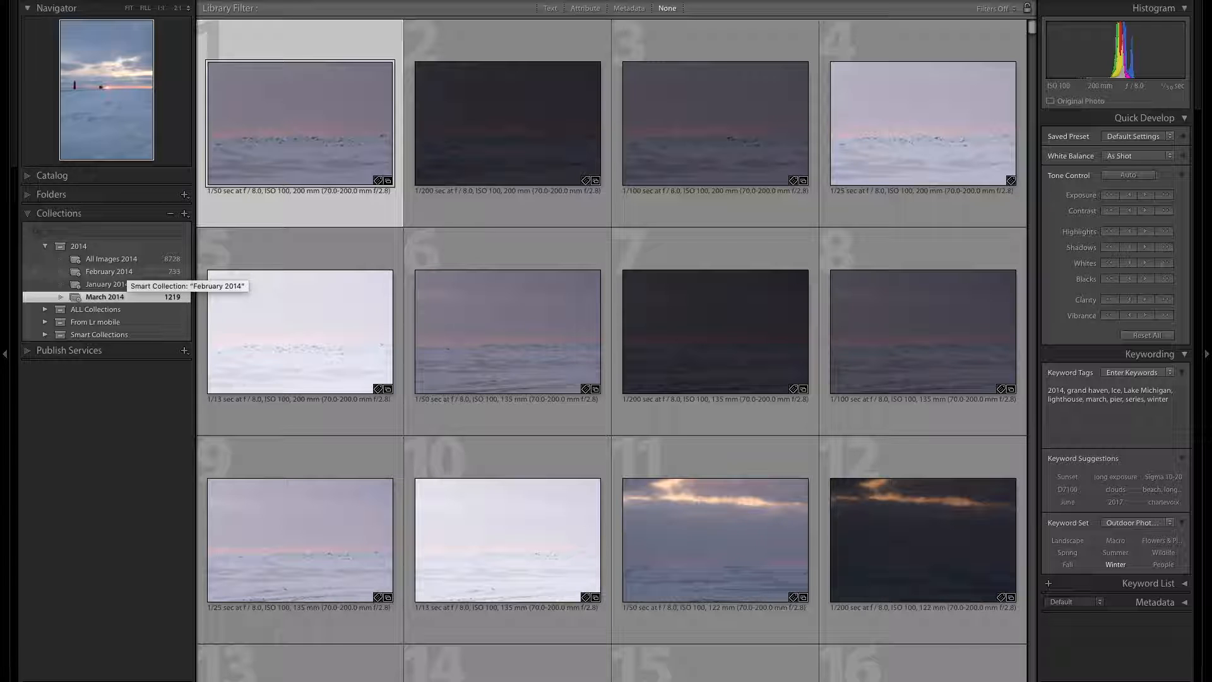
- Add a number prefix to the January smart collection, renaming it (01) January 2014
{"action": "left_click", "coordinate": [106, 284]}
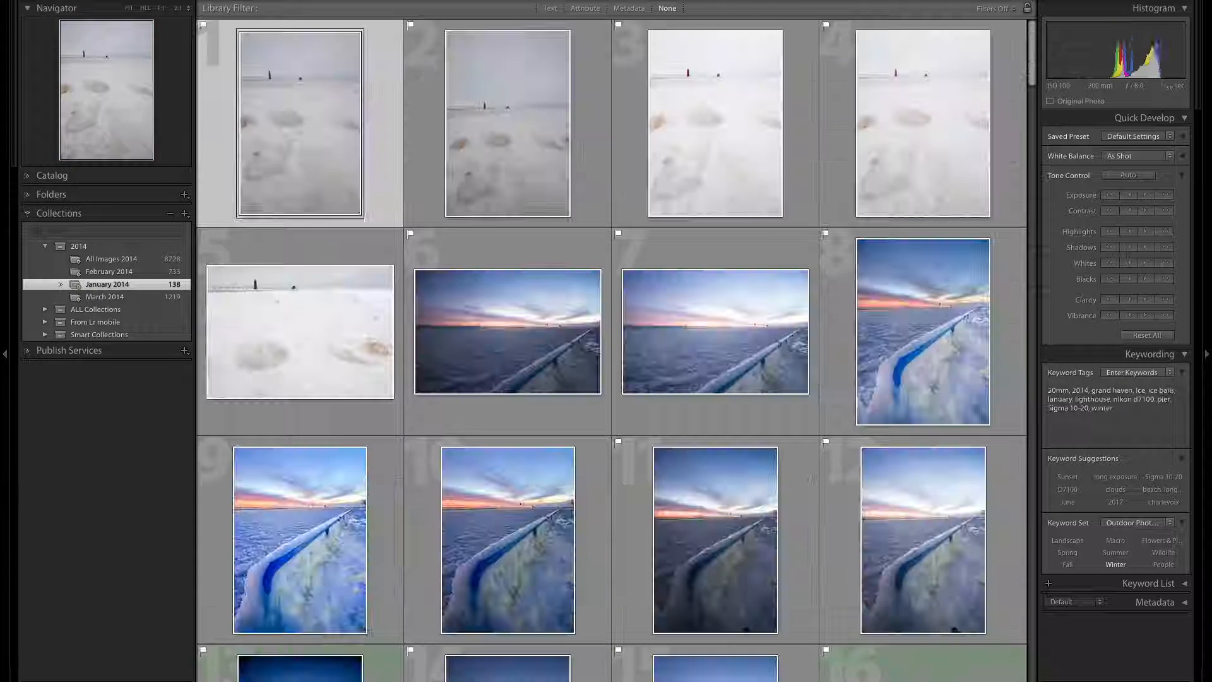
{"action": "right_click", "coordinate": [109, 284]}
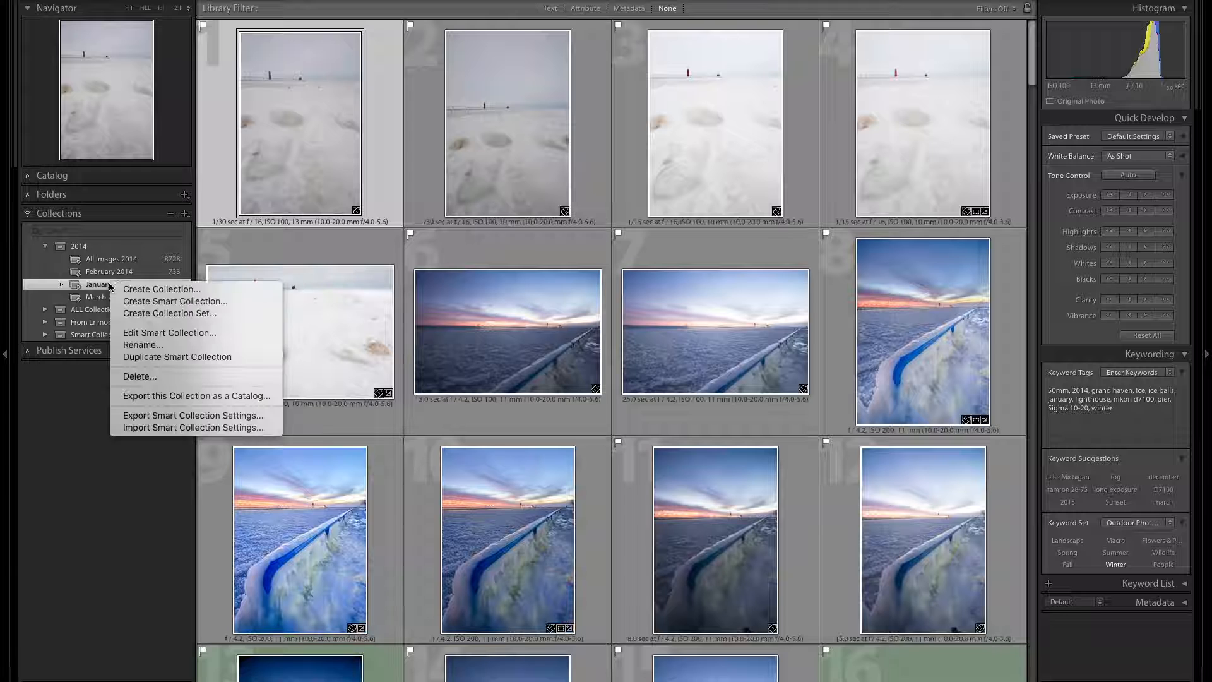
{"action": "left_click", "coordinate": [146, 346]}
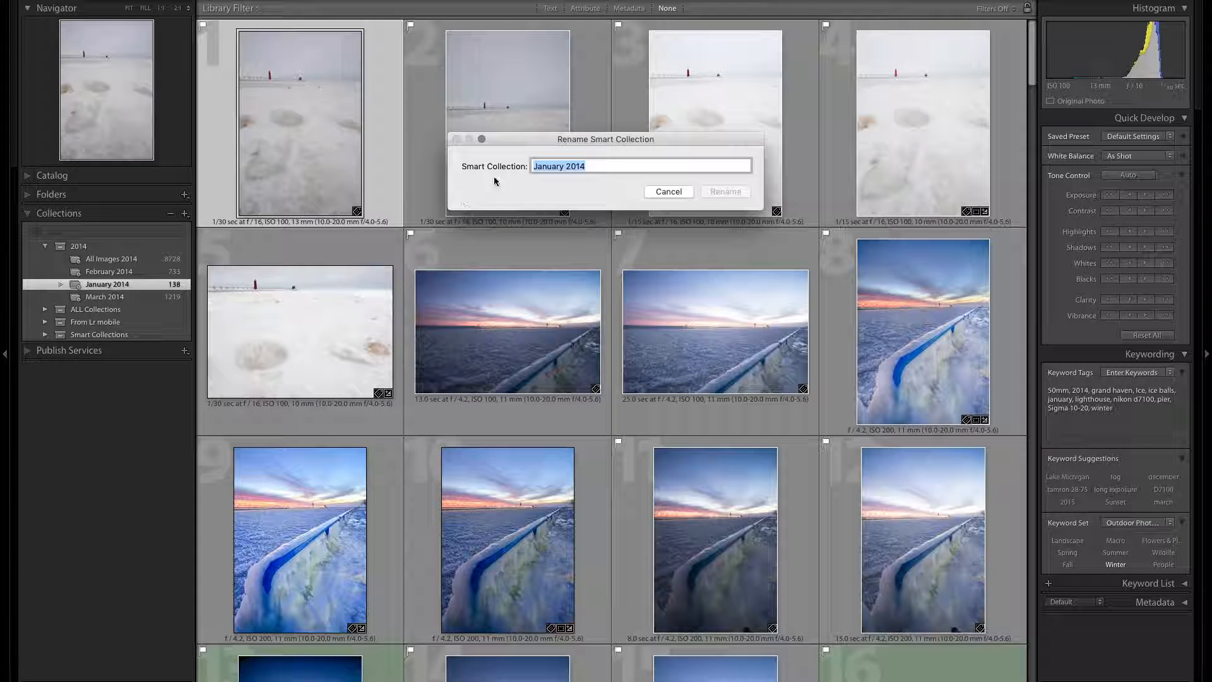
{"action": "left_click", "coordinate": [534, 166]}
{"action": "type", "text": "(01)"}
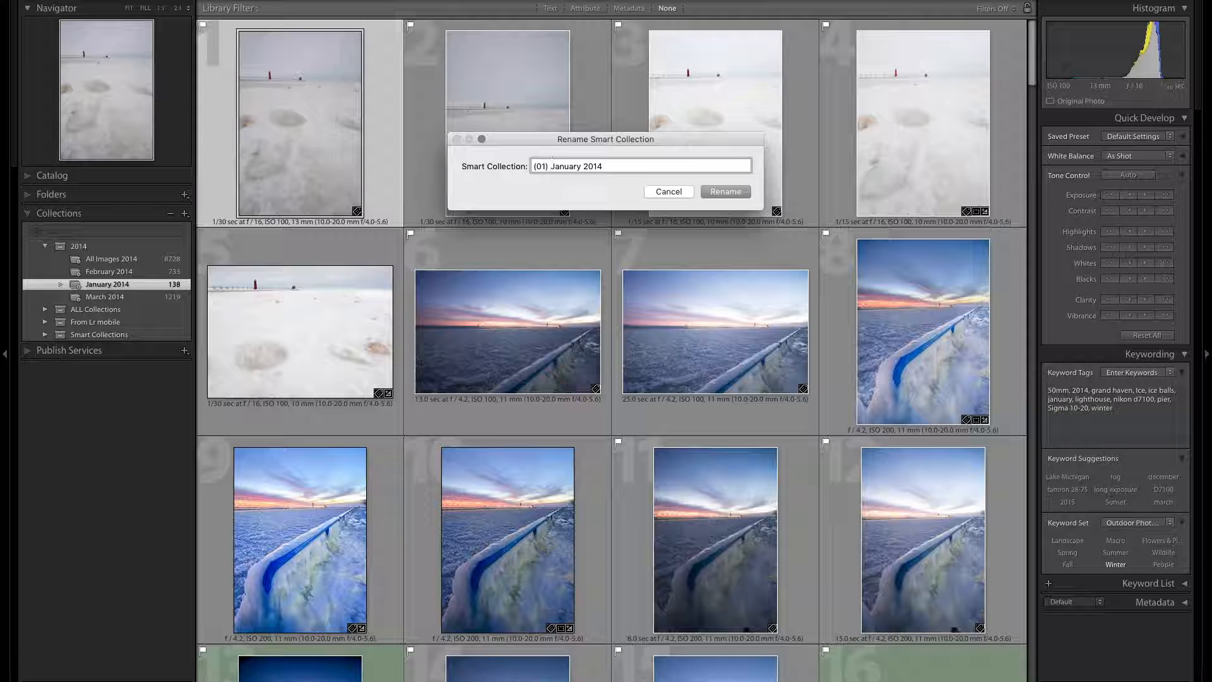
{"action": "key", "text": "Return"}
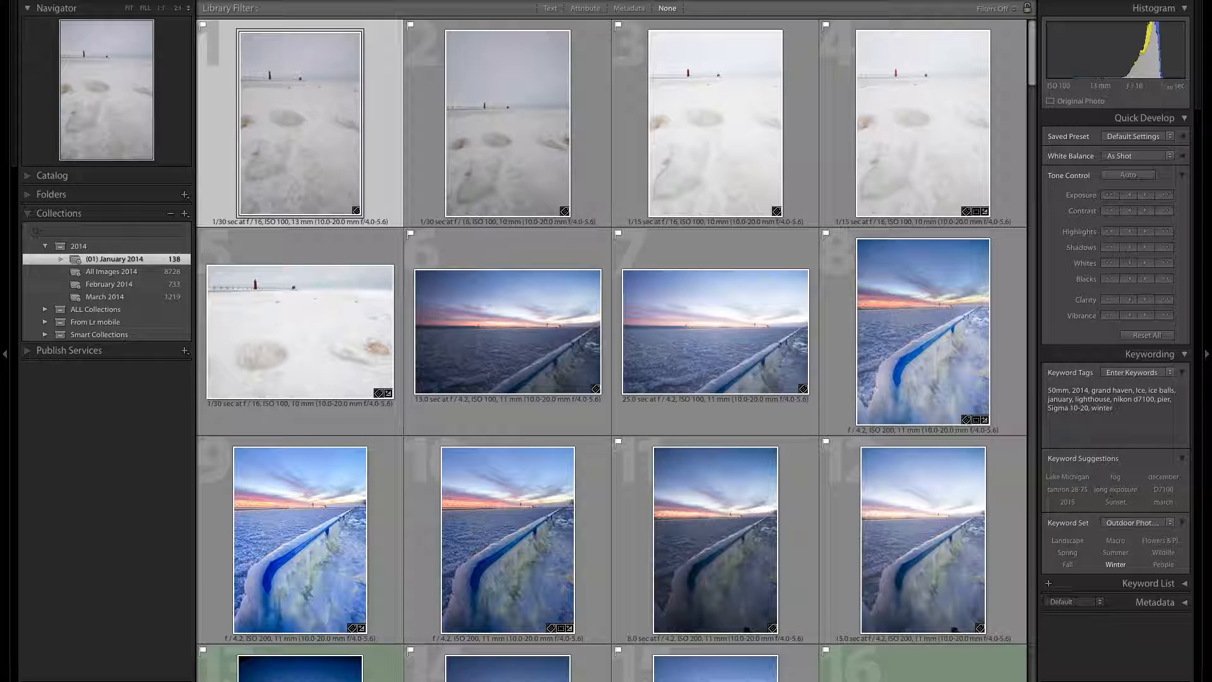
- Rename the February smart collection as (02) February 2014
{"action": "left_click", "coordinate": [123, 285]}
{"action": "right_click", "coordinate": [123, 285]}
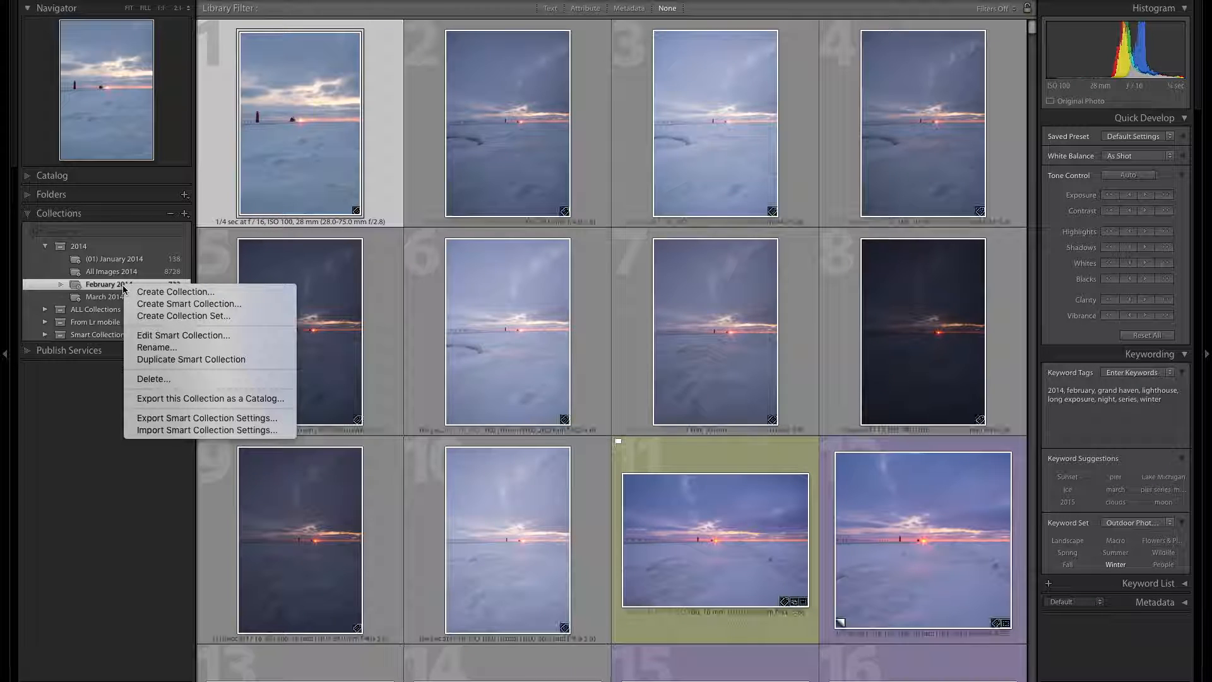
{"action": "left_click", "coordinate": [158, 347]}
{"action": "left_click", "coordinate": [539, 166]}
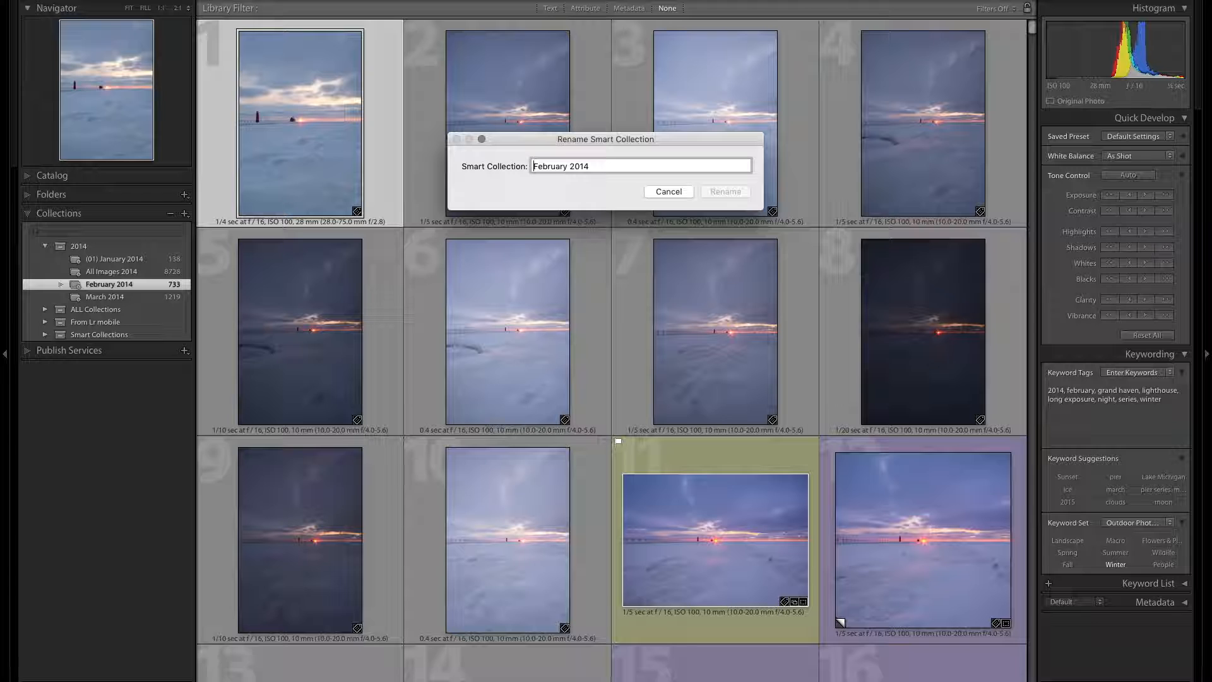
{"action": "type", "text": "(02)"}
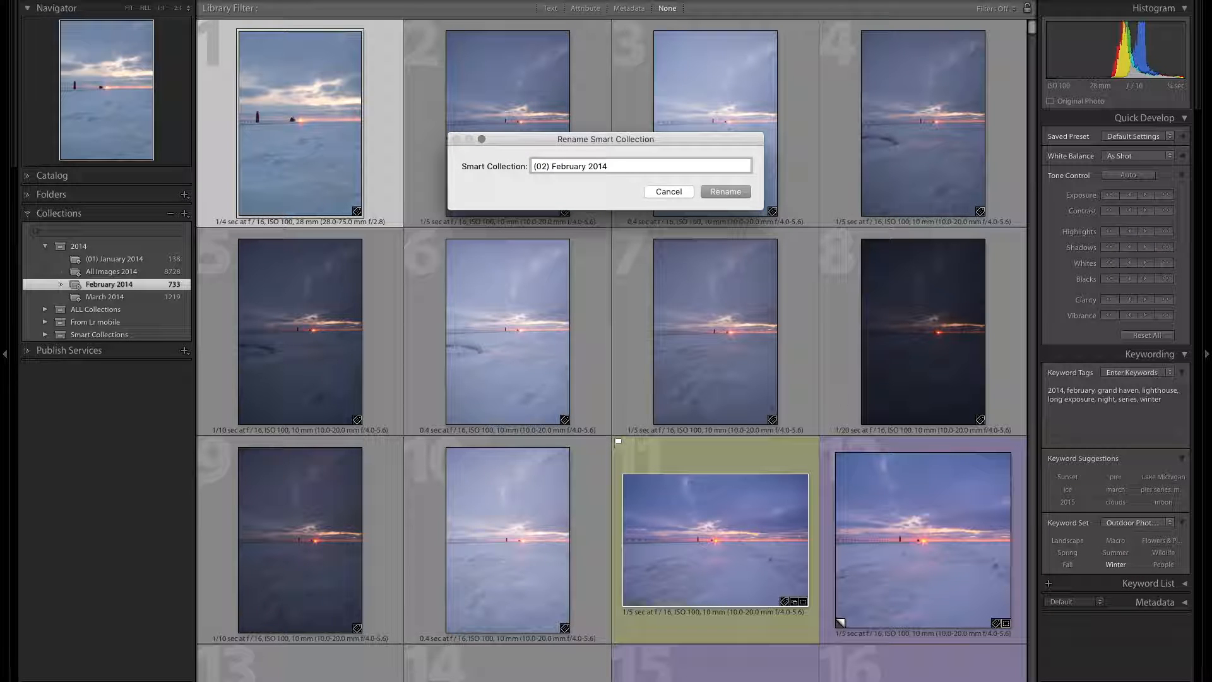
{"action": "key", "text": "Return"}
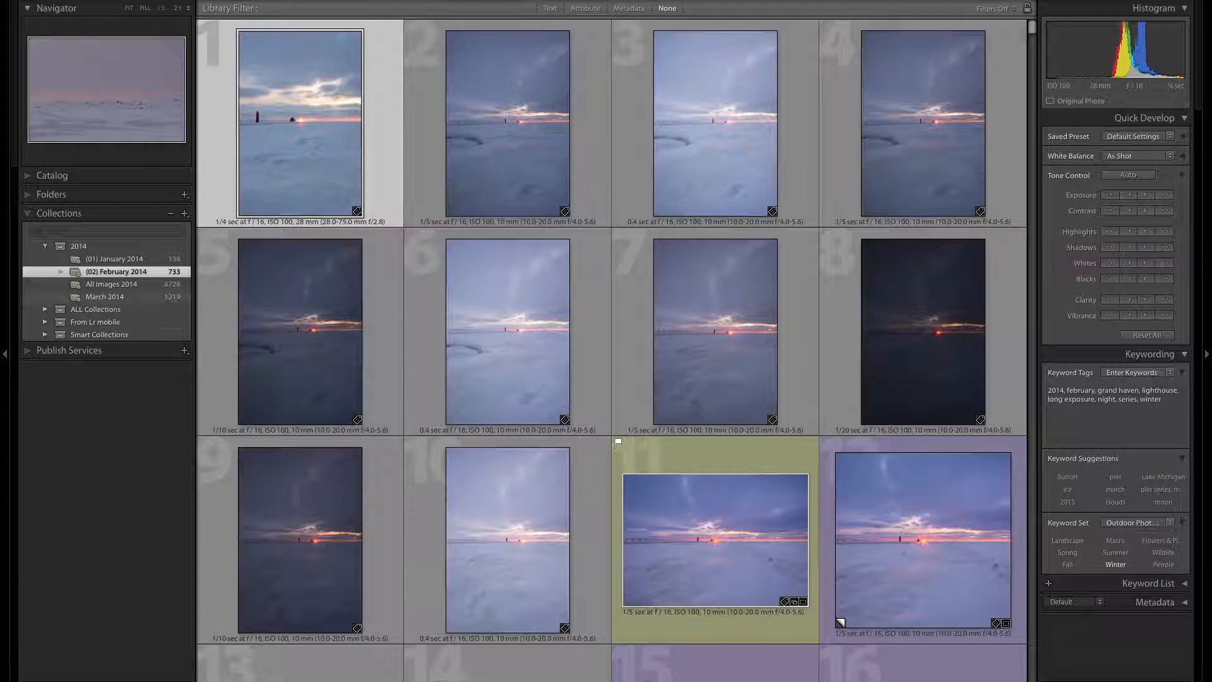
- Rename the March smart collection as (03) March 2014
{"action": "left_click", "coordinate": [105, 297]}
{"action": "right_click", "coordinate": [105, 293]}
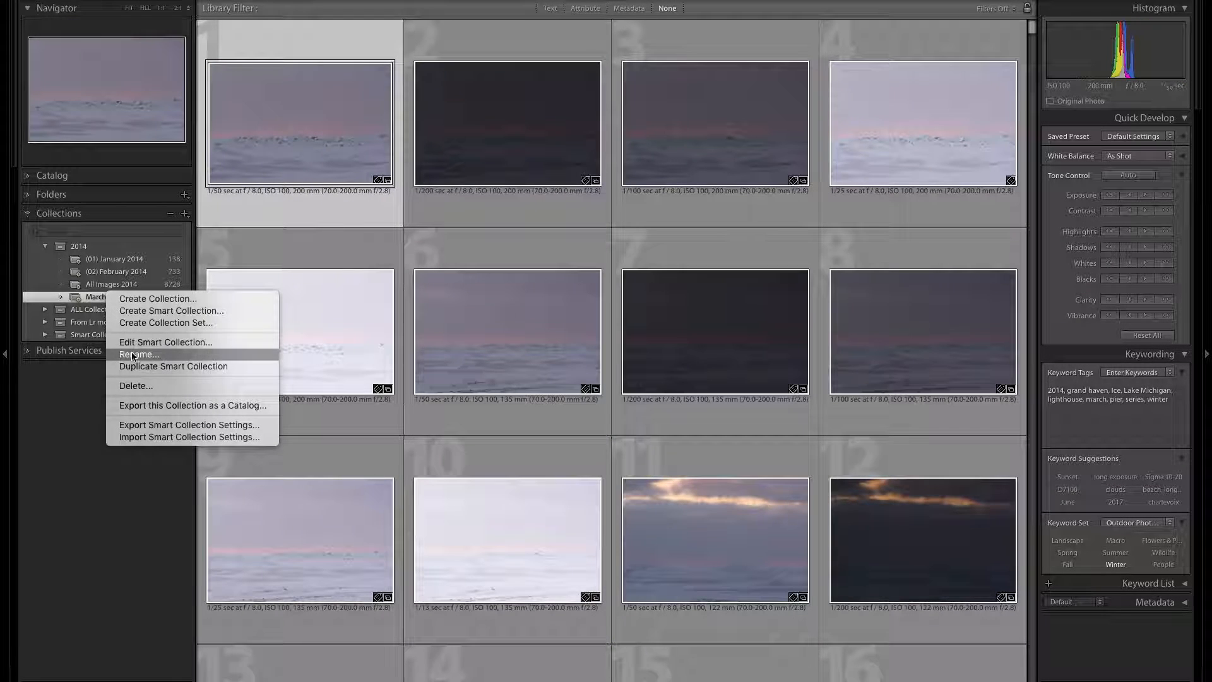
{"action": "left_click", "coordinate": [126, 357]}
{"action": "left_click", "coordinate": [534, 166]}
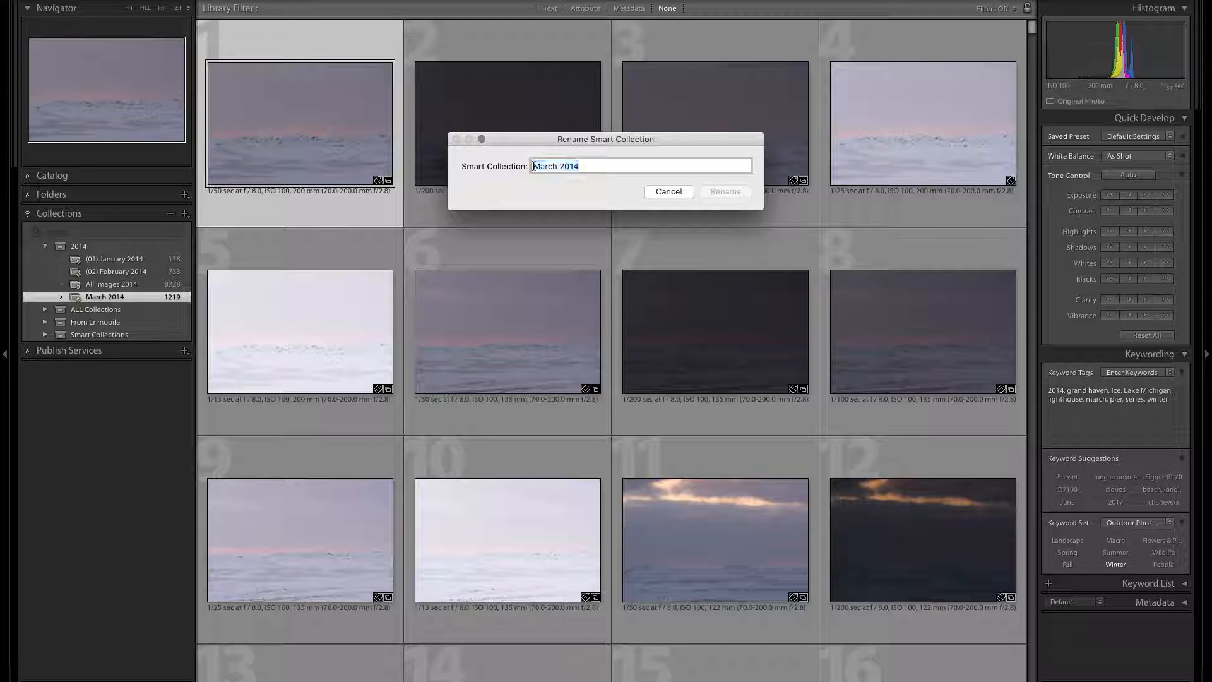
{"action": "type", "text": "(03)"}
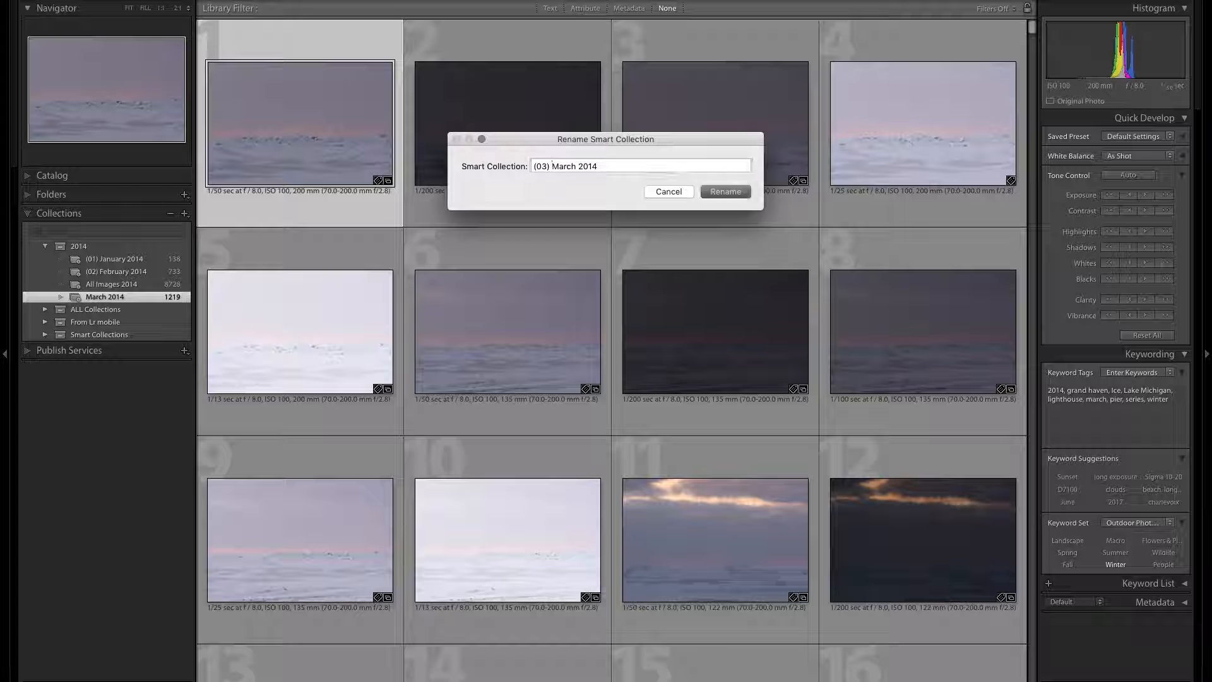
{"action": "key", "text": "Return"}
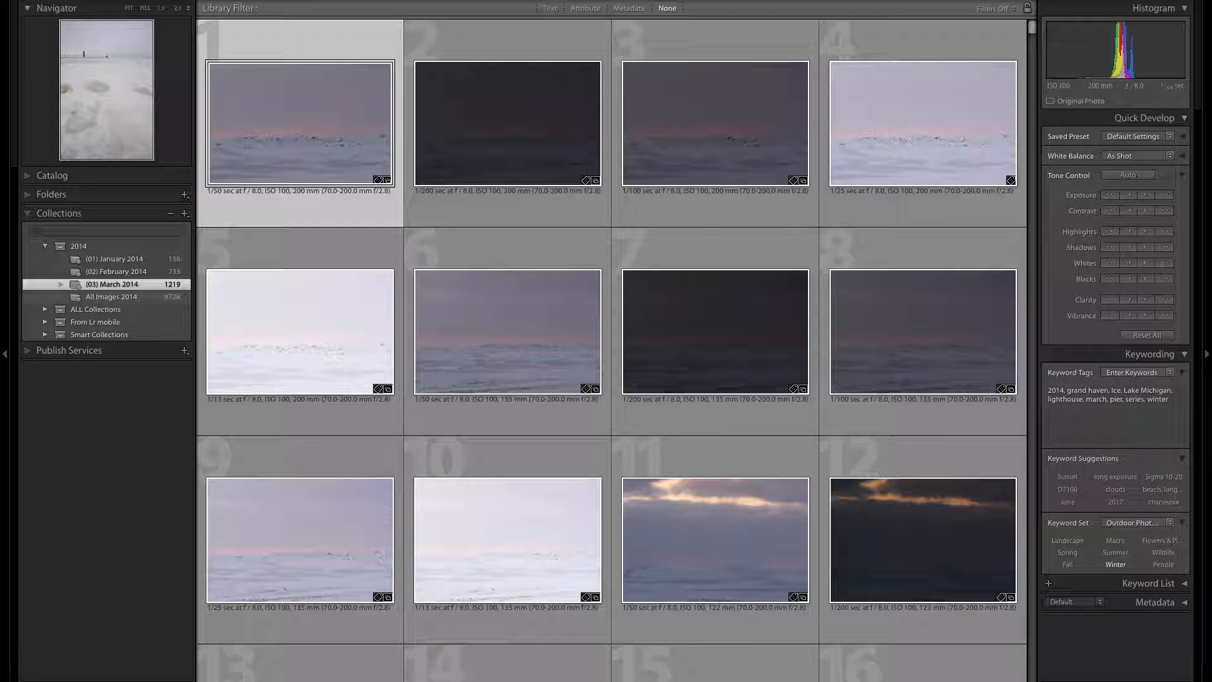
- Rename the whole-year smart collection as (00) All Images 2014
{"action": "left_click", "coordinate": [111, 297]}
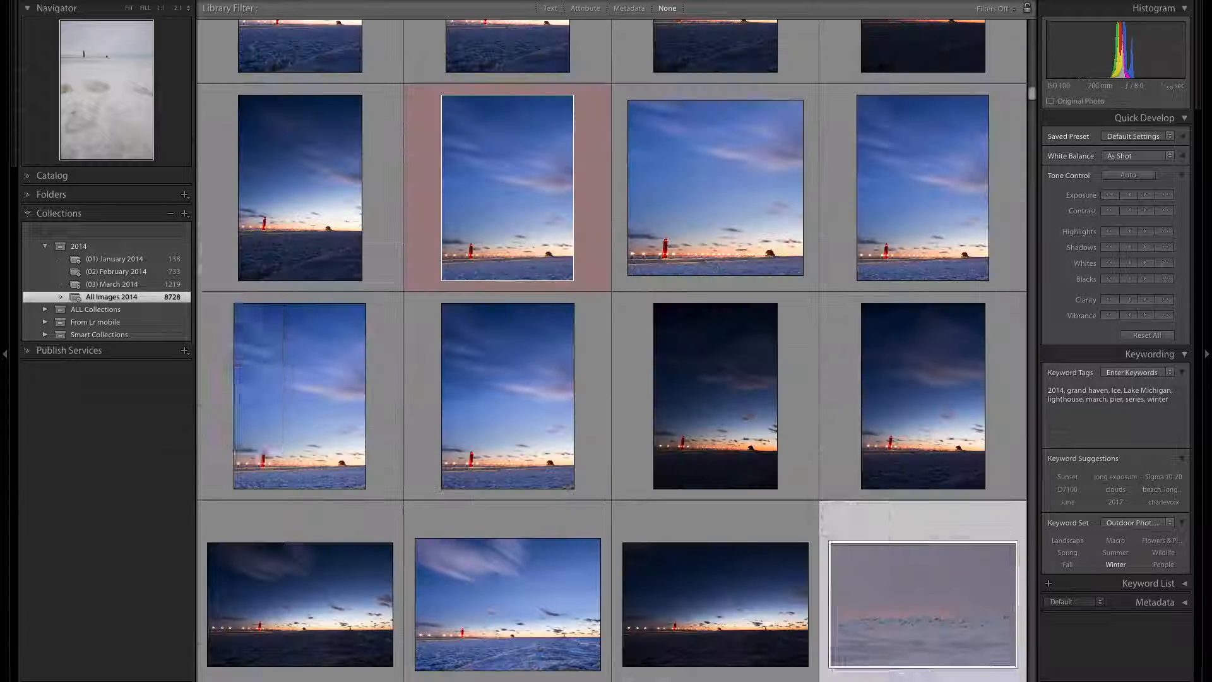
{"action": "right_click", "coordinate": [113, 297]}
{"action": "left_click", "coordinate": [142, 360]}
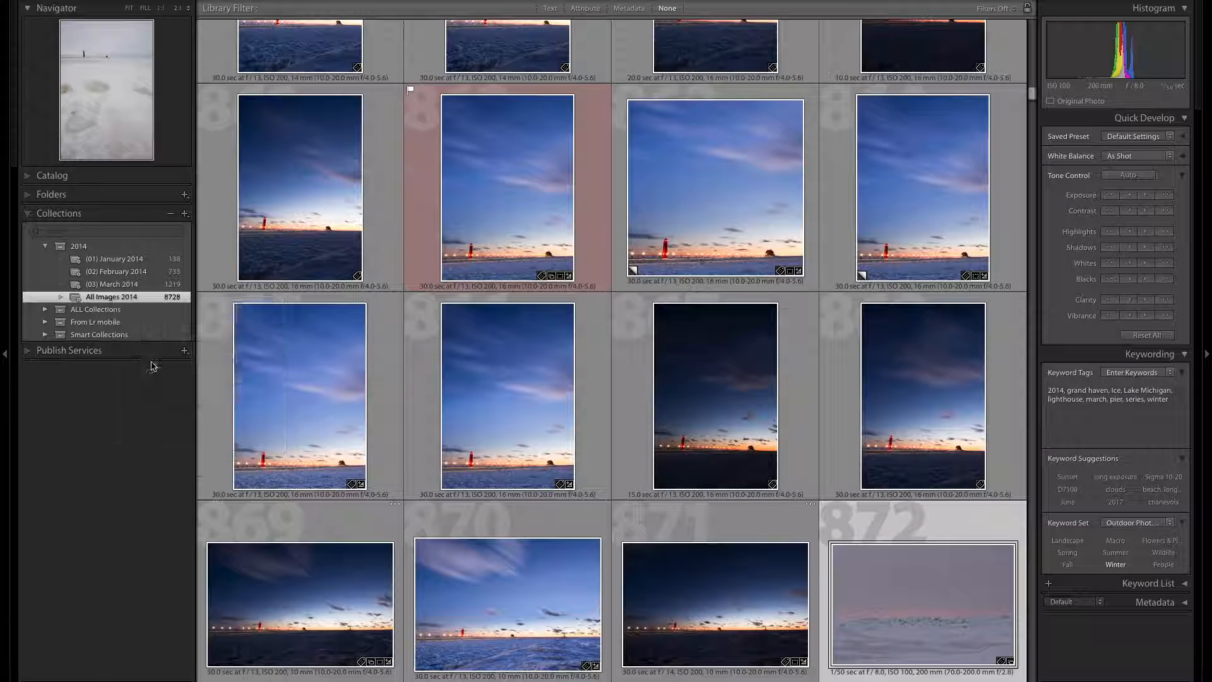
{"action": "key", "text": "Left"}
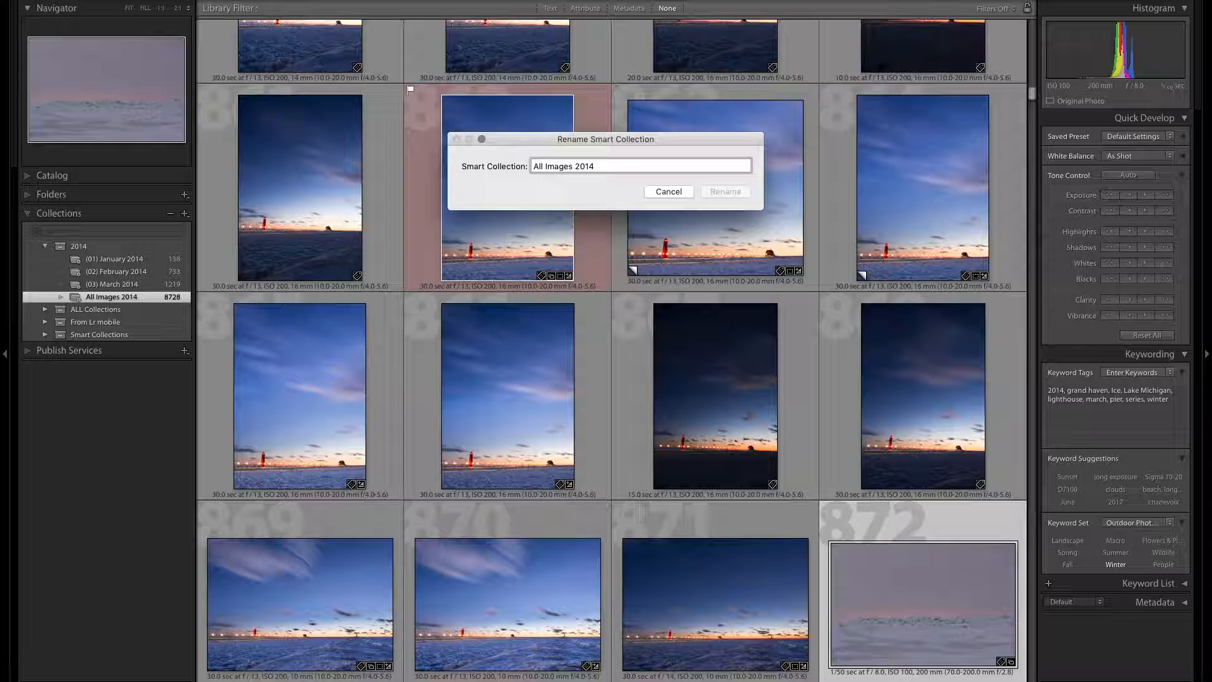
{"action": "type", "text": "(00)"}
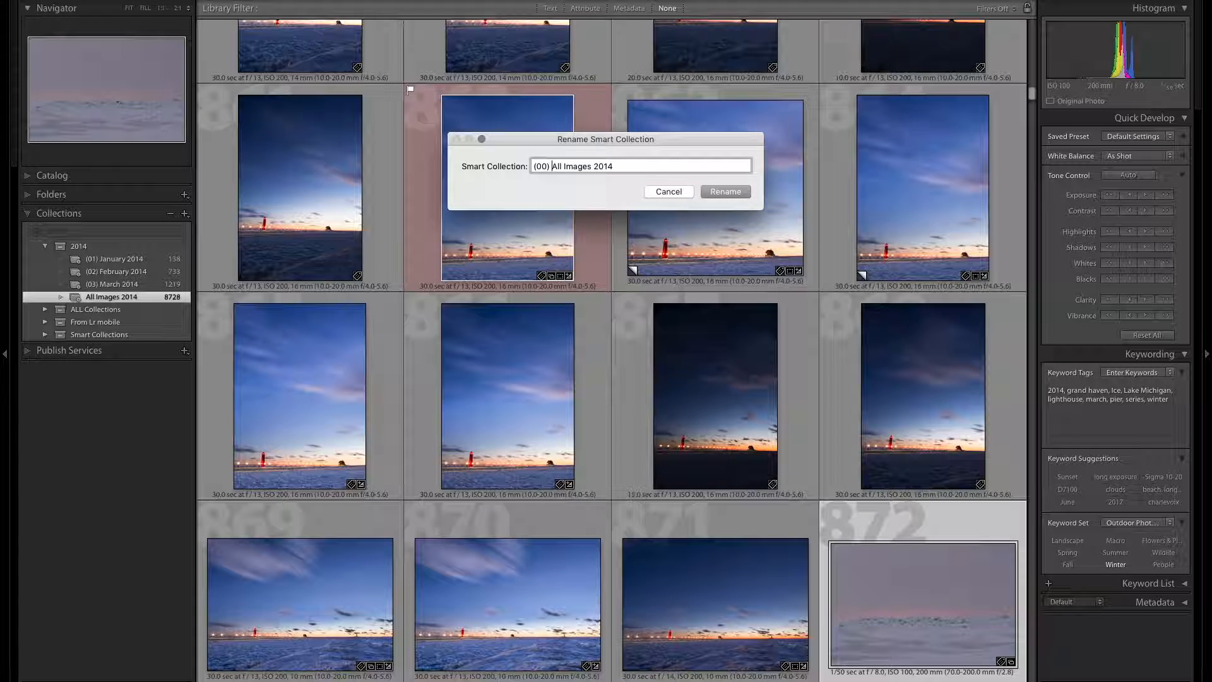
{"action": "key", "text": "Return"}
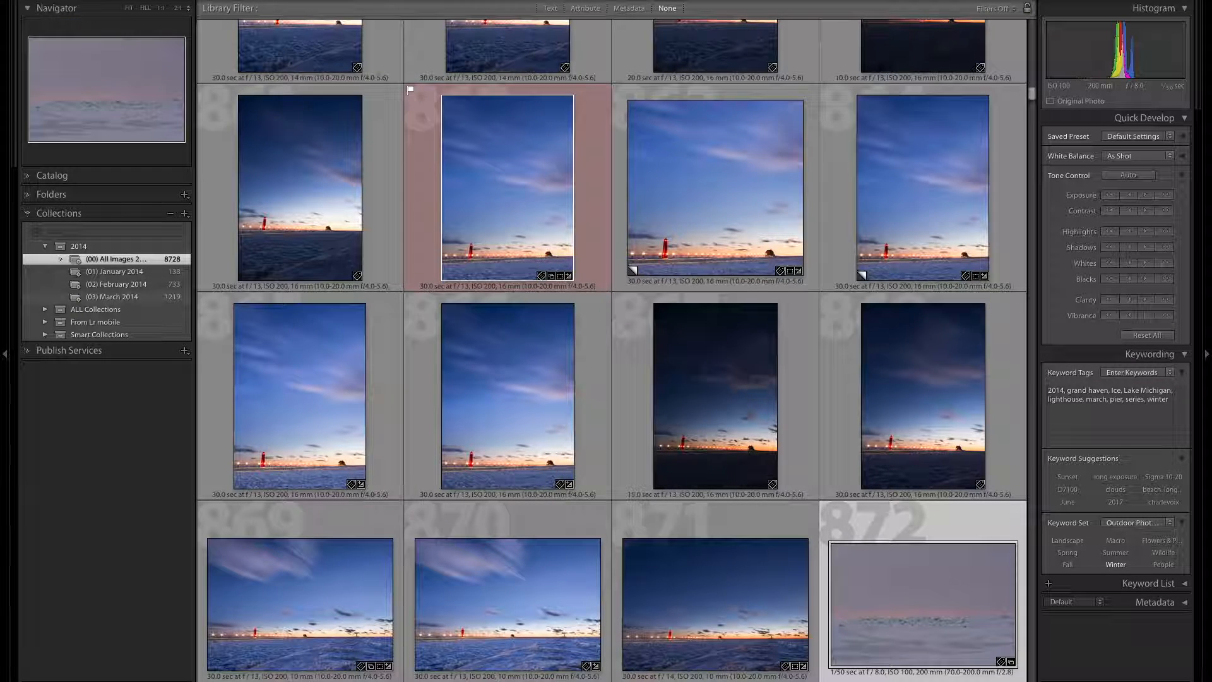
- Start a new smart collection inside the 2014 set and name it (04) April 2014
{"action": "left_click", "coordinate": [184, 213]}
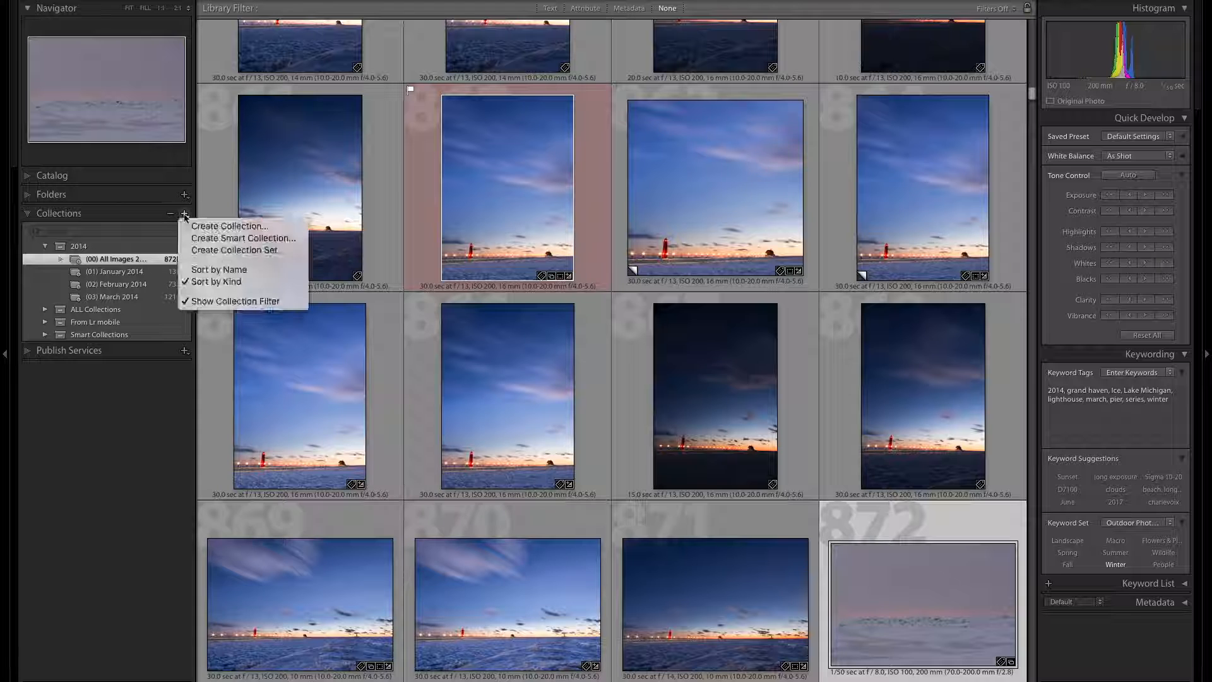
{"action": "left_click", "coordinate": [255, 237]}
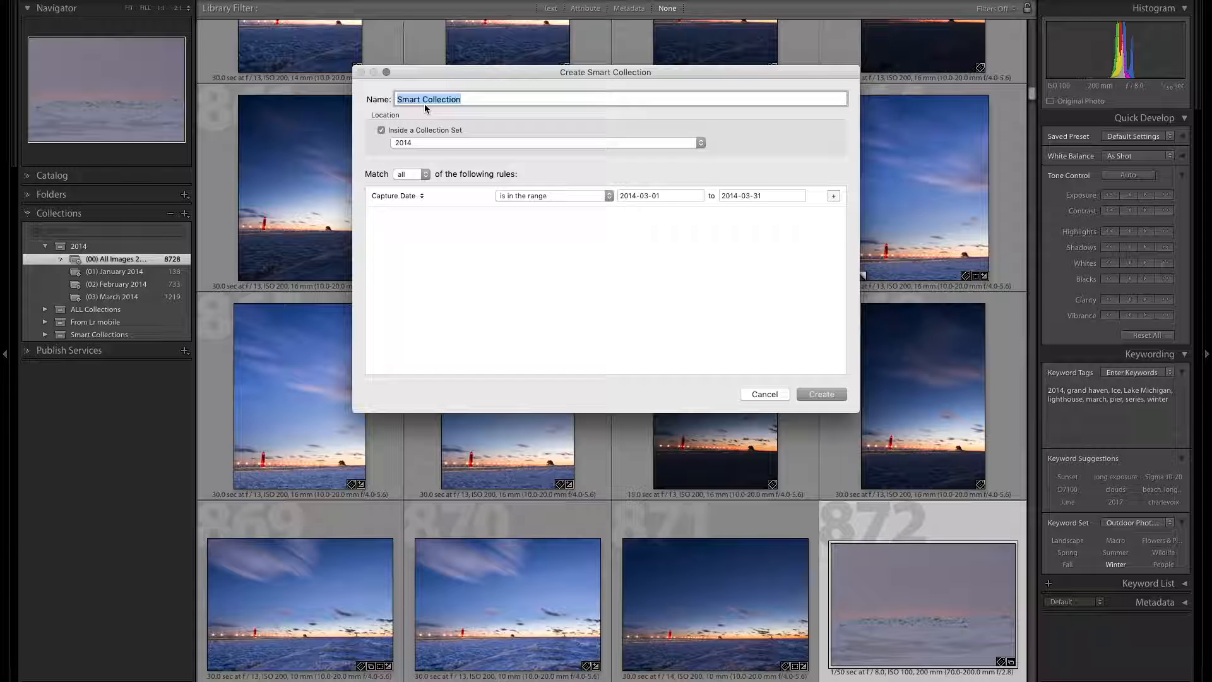
{"action": "type", "text": "("}
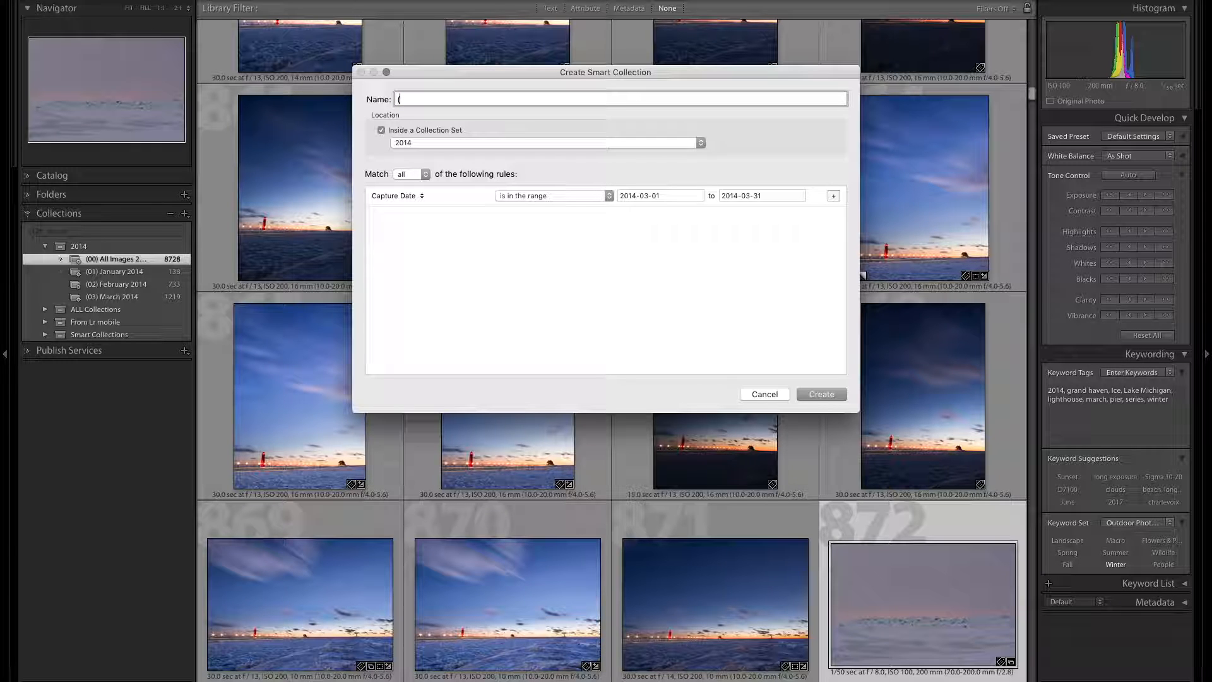
{"action": "type", "text": "04) April 2014"}
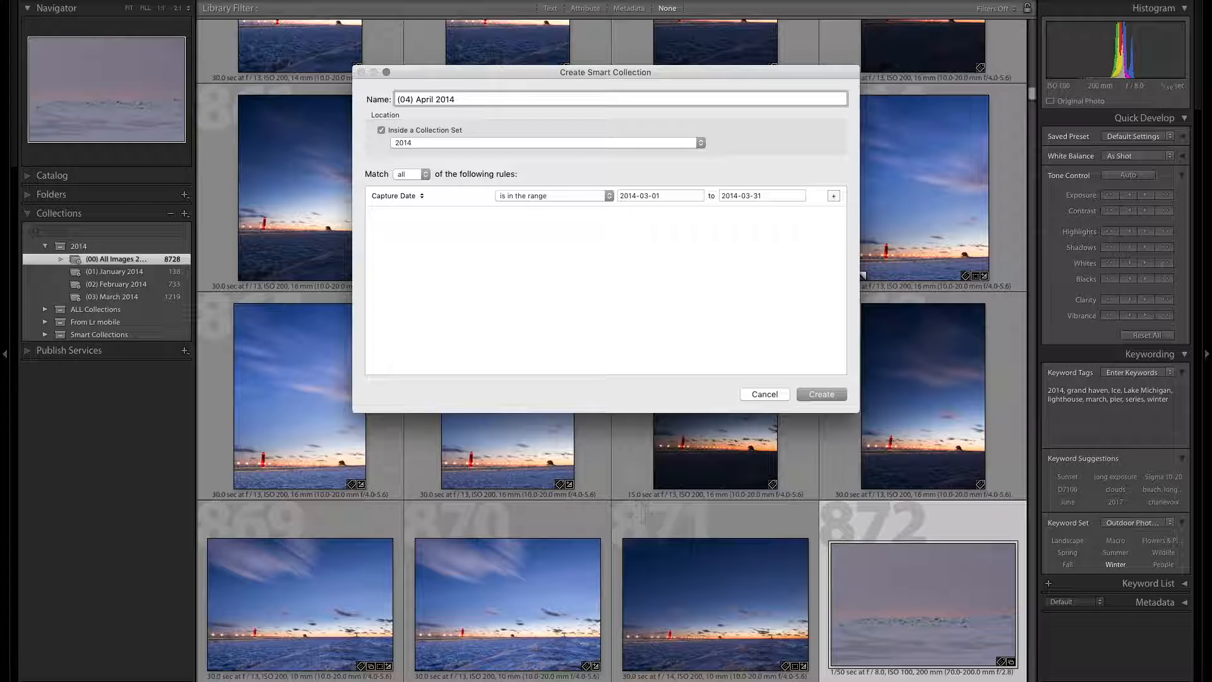
- Set the start of the April rule's capture date range to 2014-04-01
{"action": "key", "text": "Tab"}
{"action": "key", "text": "Right"}
{"action": "key", "text": "Left"}
{"action": "key", "text": "Left"}
{"action": "key", "text": "Left"}
{"action": "key", "text": "BackSpace"}
{"action": "type", "text": "4"}
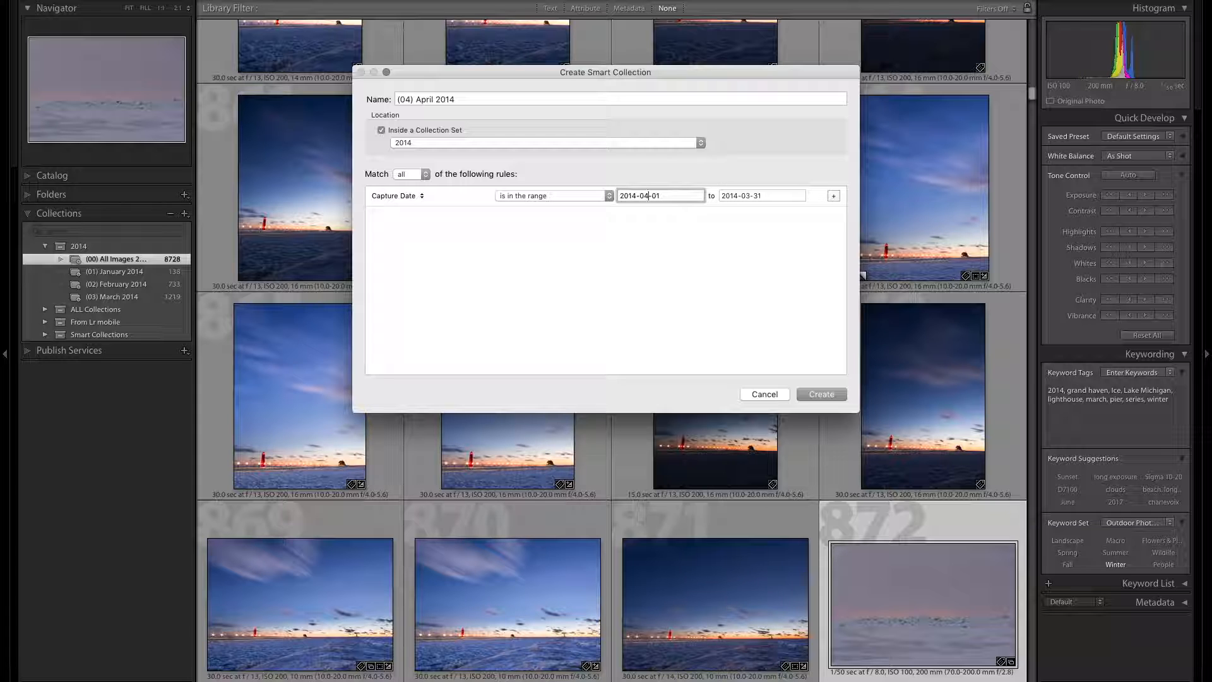
- Set the end of the capture date range to 2014-04-30 and create the April smart collection
{"action": "key", "text": "Tab"}
{"action": "key", "text": "Right"}
{"action": "key", "text": "Left"}
{"action": "key", "text": "Left"}
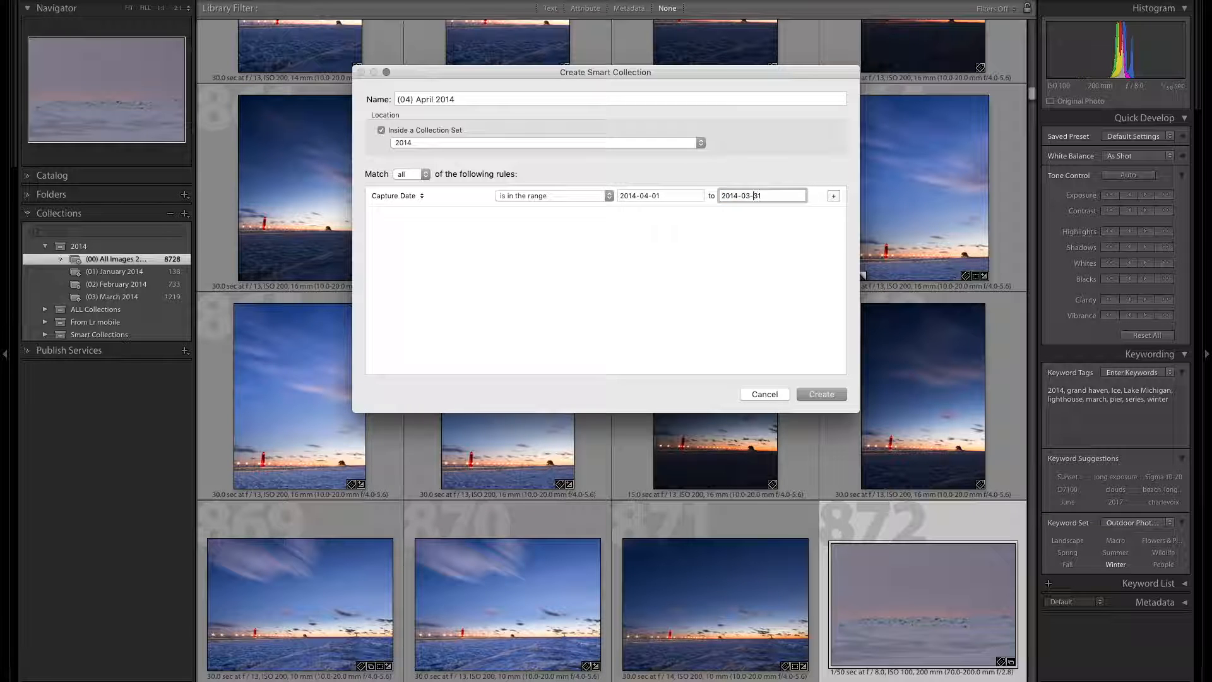
{"action": "key", "text": "Left"}
{"action": "key", "text": "BackSpace"}
{"action": "type", "text": "4"}
{"action": "key", "text": "Return"}
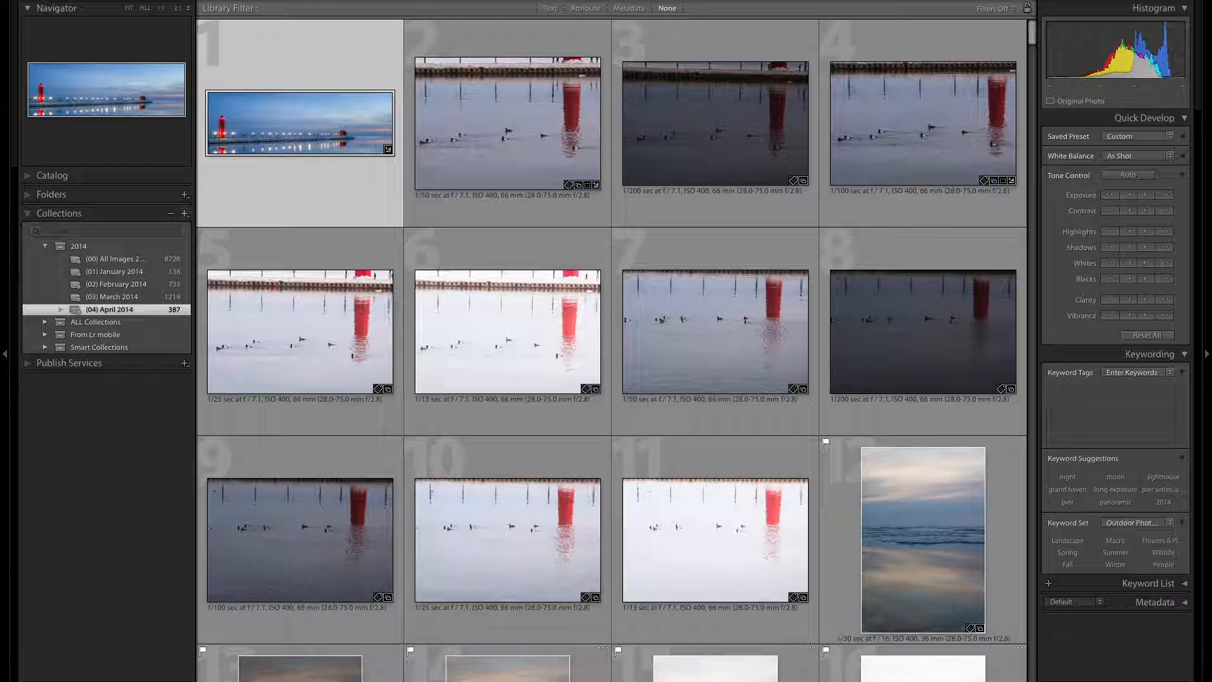
- Start another smart collection inside the 2014 set and name it (05) May 2014
{"action": "left_click", "coordinate": [184, 214]}
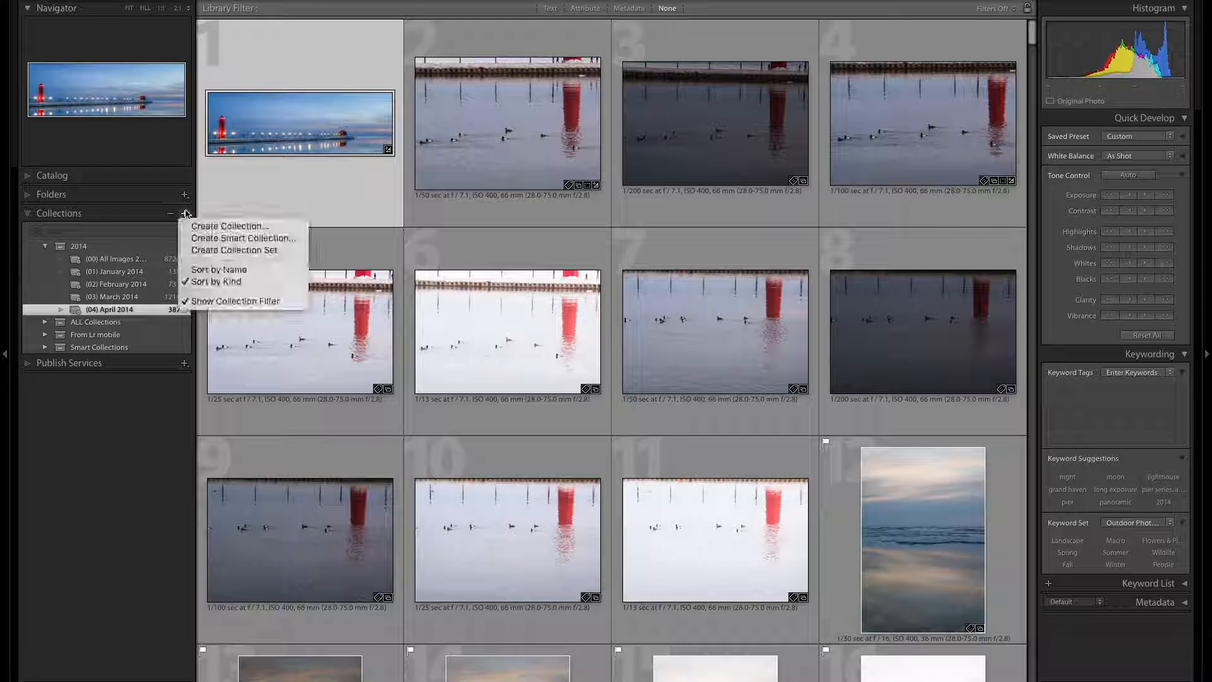
{"action": "left_click", "coordinate": [224, 244]}
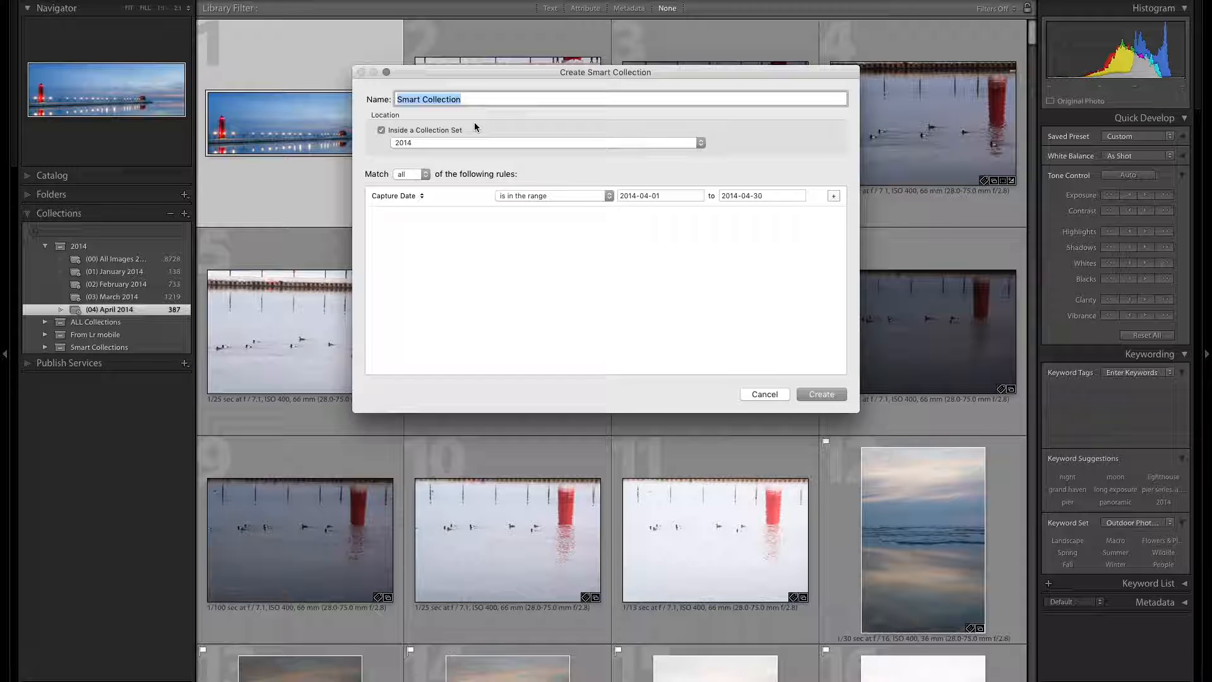
{"action": "key", "text": "BackSpace"}
{"action": "type", "text": "(05"}
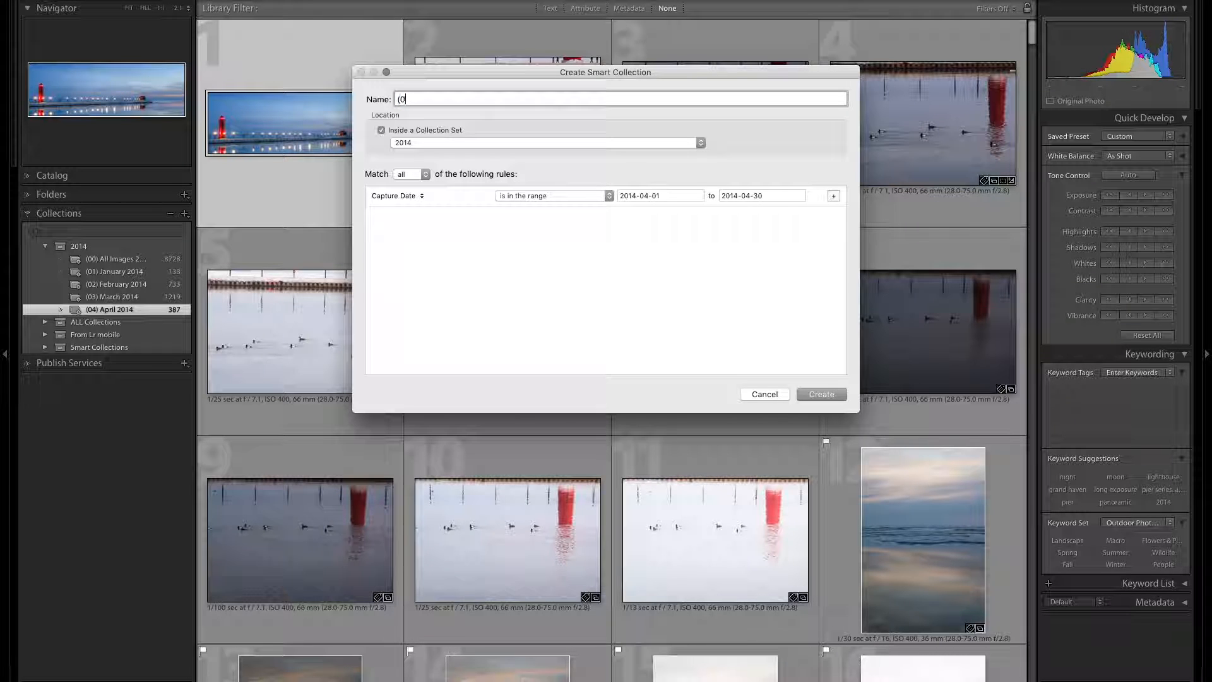
{"action": "type", "text": "May 2014"}
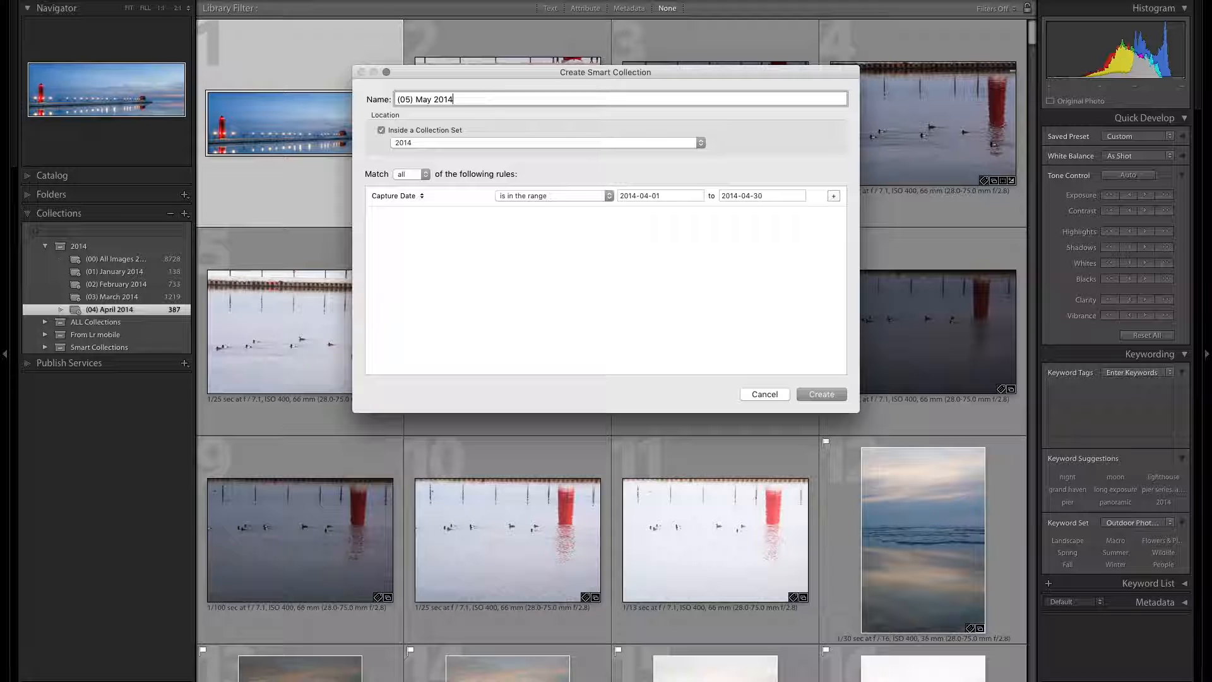
- Set the start of the May rule's capture date range to 2014-05-01
{"action": "key", "text": "Tab"}
{"action": "key", "text": "Right"}
{"action": "key", "text": "Left"}
{"action": "key", "text": "Left"}
{"action": "key", "text": "Left"}
{"action": "key", "text": "BackSpace"}
{"action": "type", "text": "5"}
- Set the end of the capture date range to 2014-05-31 and create the May smart collection
{"action": "key", "text": "Tab"}
{"action": "key", "text": "Right"}
{"action": "key", "text": "Left"}
{"action": "key", "text": "Left"}
{"action": "key", "text": "BackSpace"}
{"action": "type", "text": "5"}
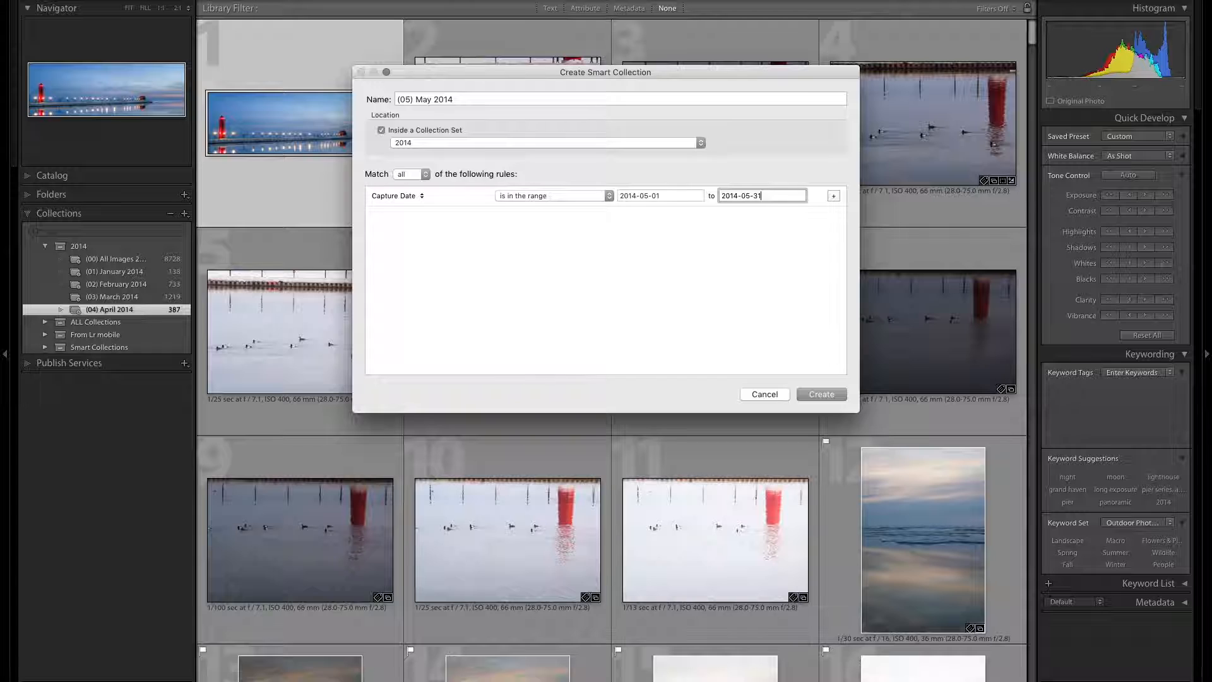
{"action": "key", "text": "Return"}
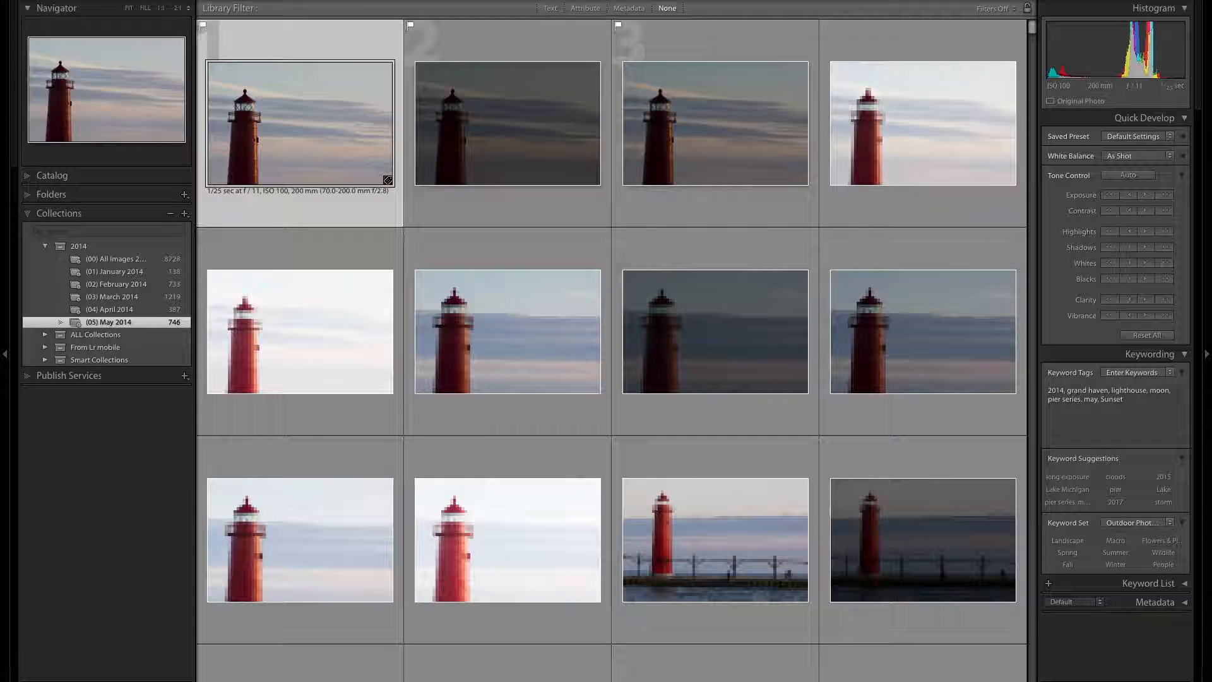
- Start a new smart collection inside the 2014 set and name it (06) June 2014
{"action": "left_click", "coordinate": [185, 214]}
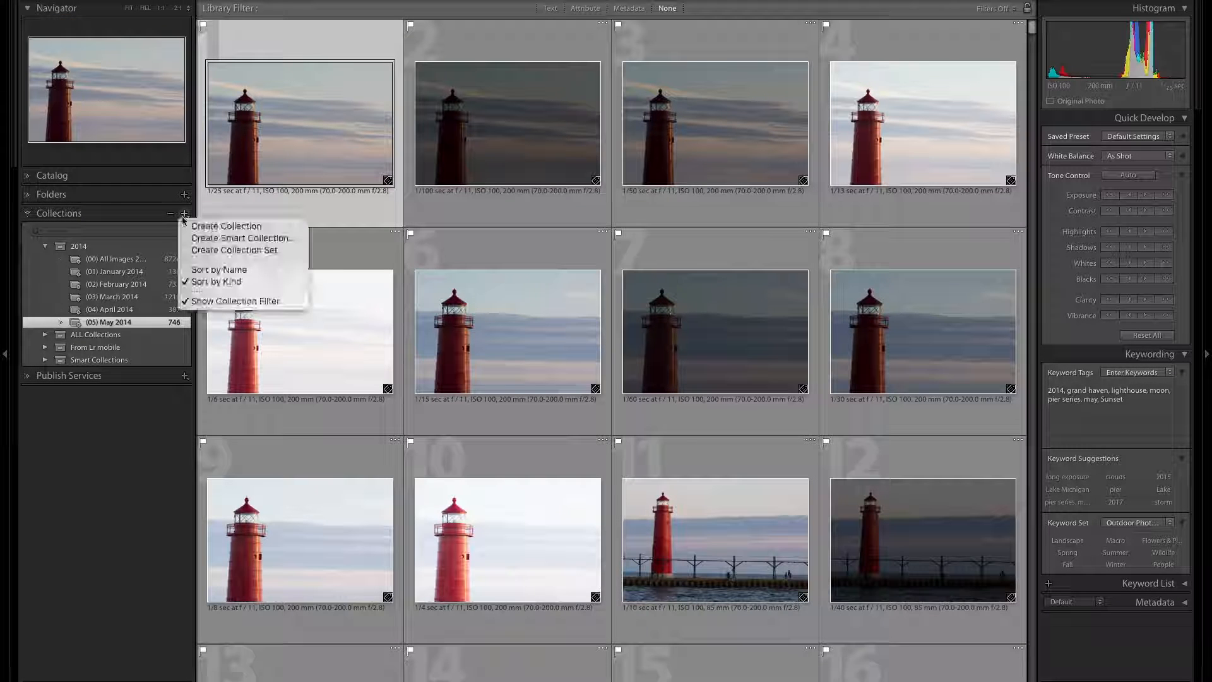
{"action": "left_click", "coordinate": [216, 238]}
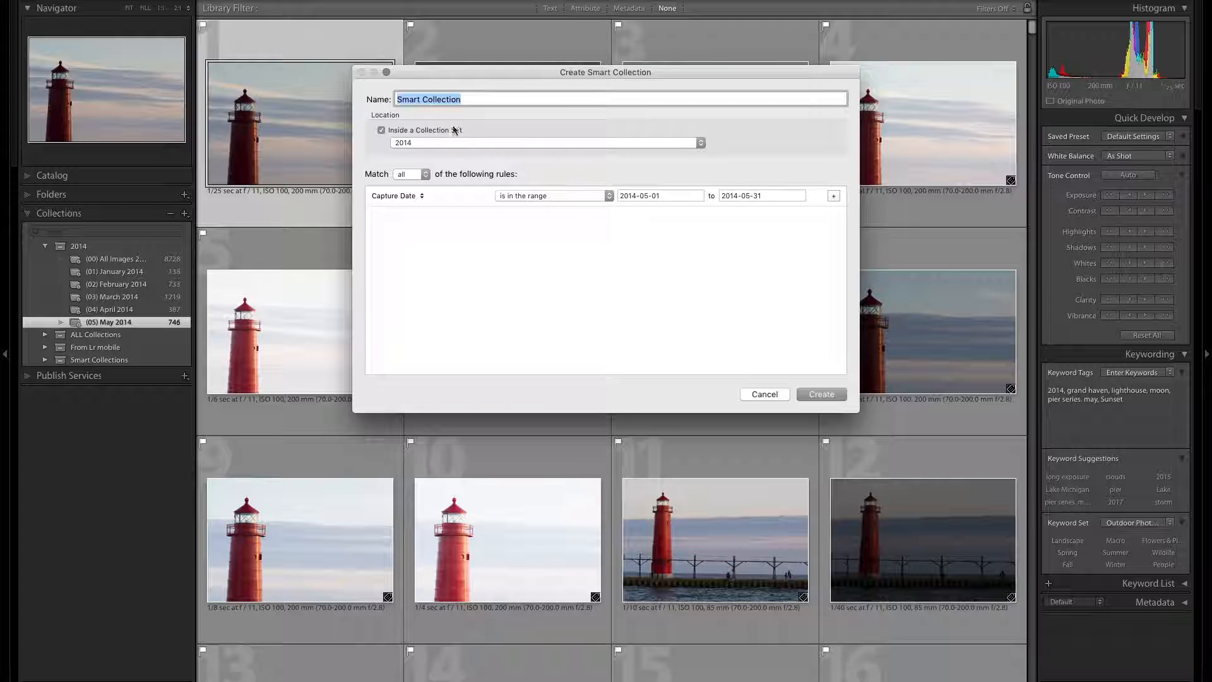
{"action": "type", "text": "(0"}
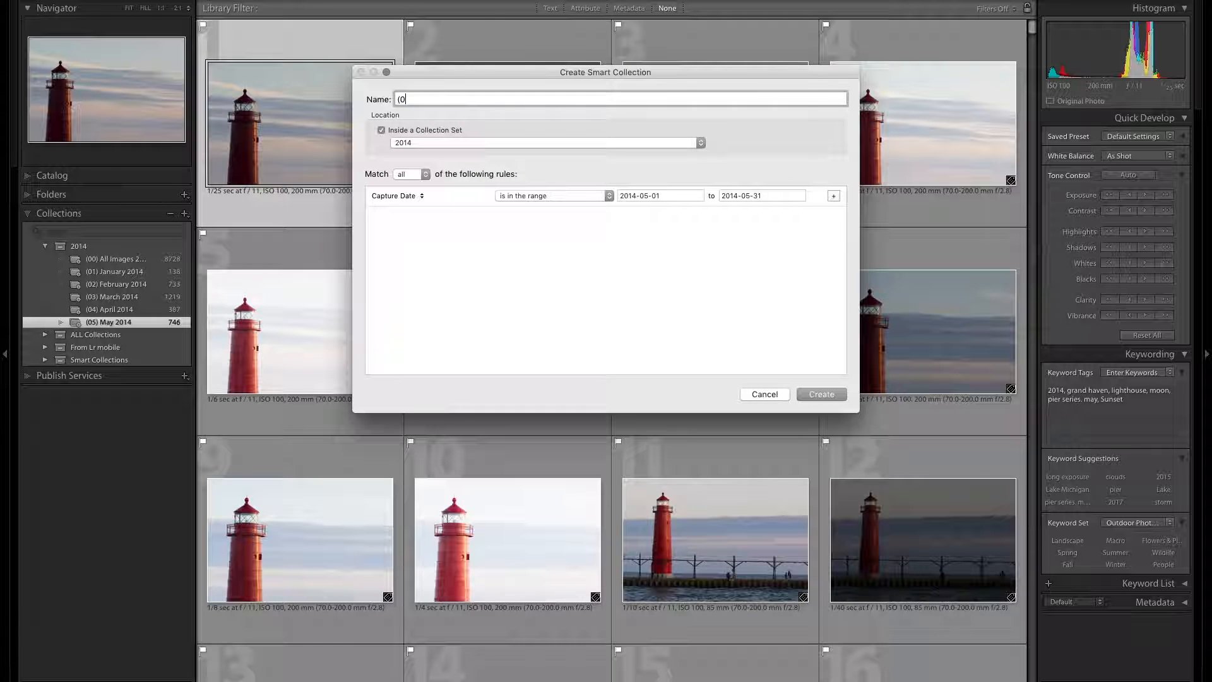
{"action": "type", "text": "6) June 2014"}
- Set the start of the June rule's capture date range to 2014-06-01
{"action": "key", "text": "Tab"}
{"action": "left_click", "coordinate": [649, 195]}
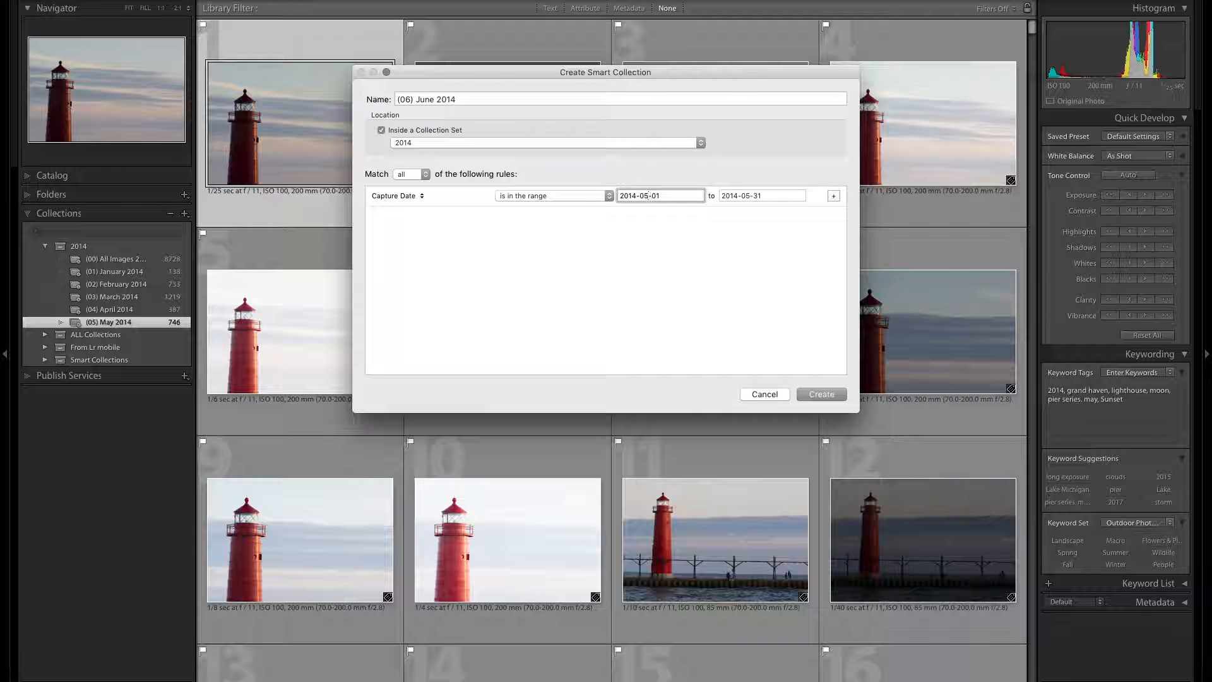
{"action": "key", "text": "BackSpace"}
{"action": "type", "text": "6"}
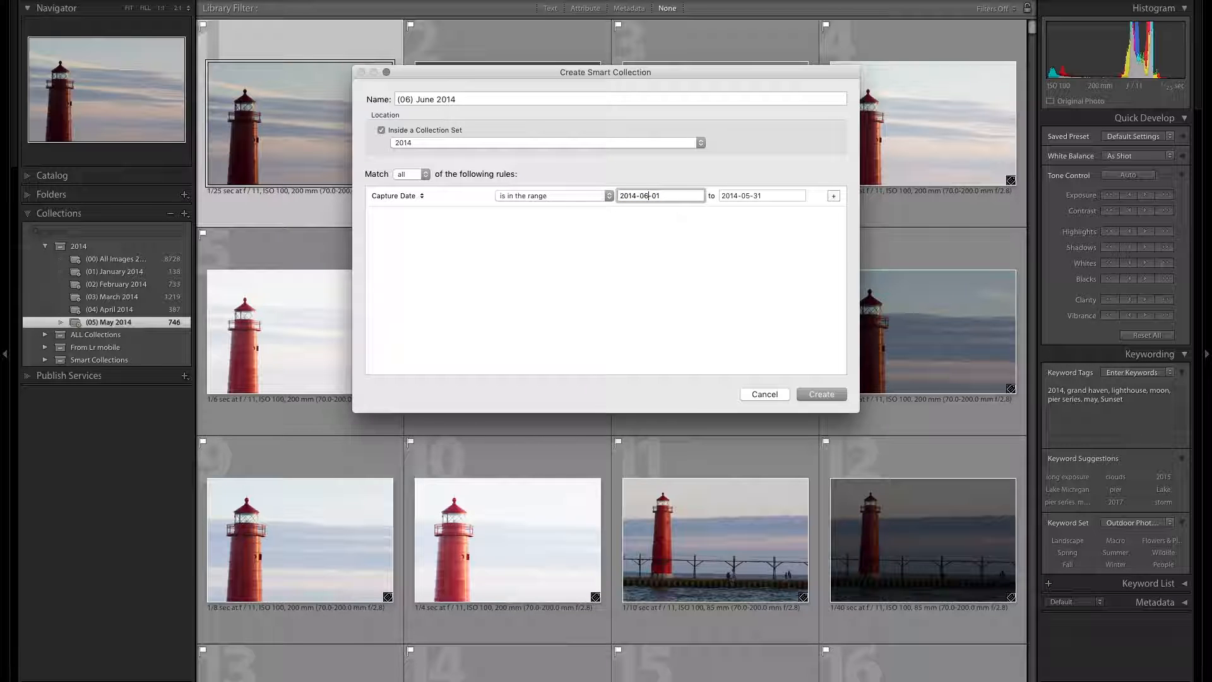
- Set the end of the capture date range to 2014-06-30 and create the June smart collection
{"action": "key", "text": "Tab"}
{"action": "key", "text": "Right"}
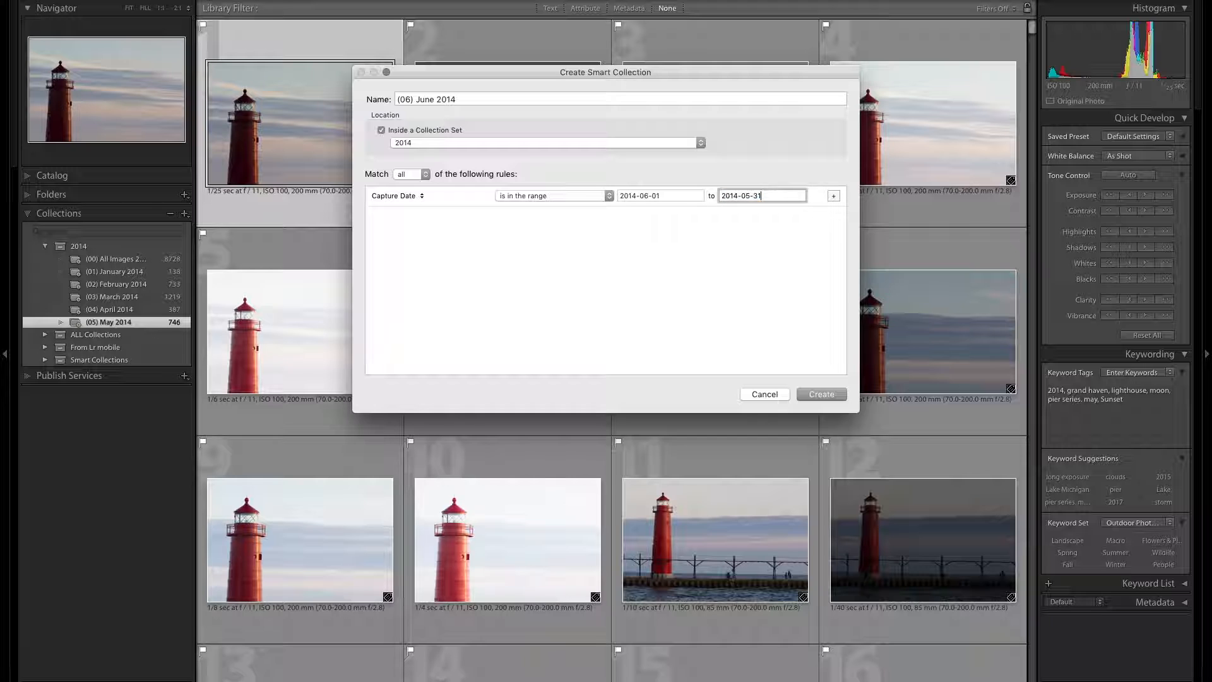
{"action": "key", "text": "BackSpace"}
{"action": "type", "text": "6"}
{"action": "key", "text": "Return"}
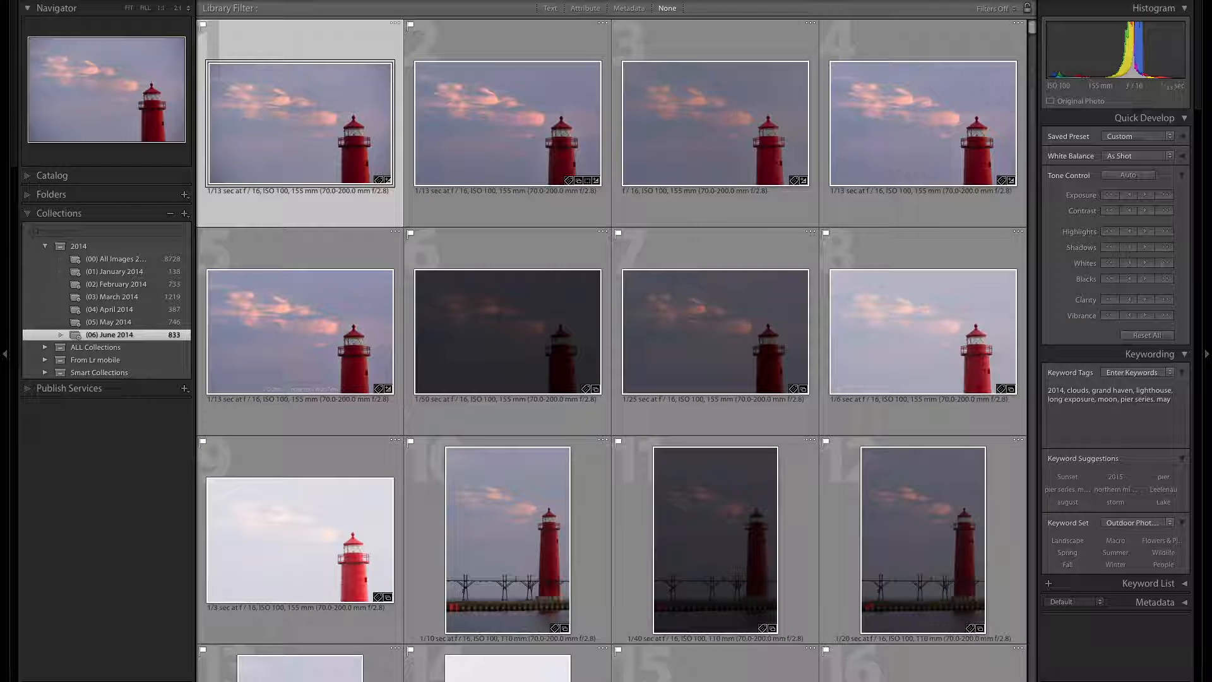
- Start another smart collection inside the 2014 set and name it (07) July 2014
{"action": "left_click", "coordinate": [185, 213]}
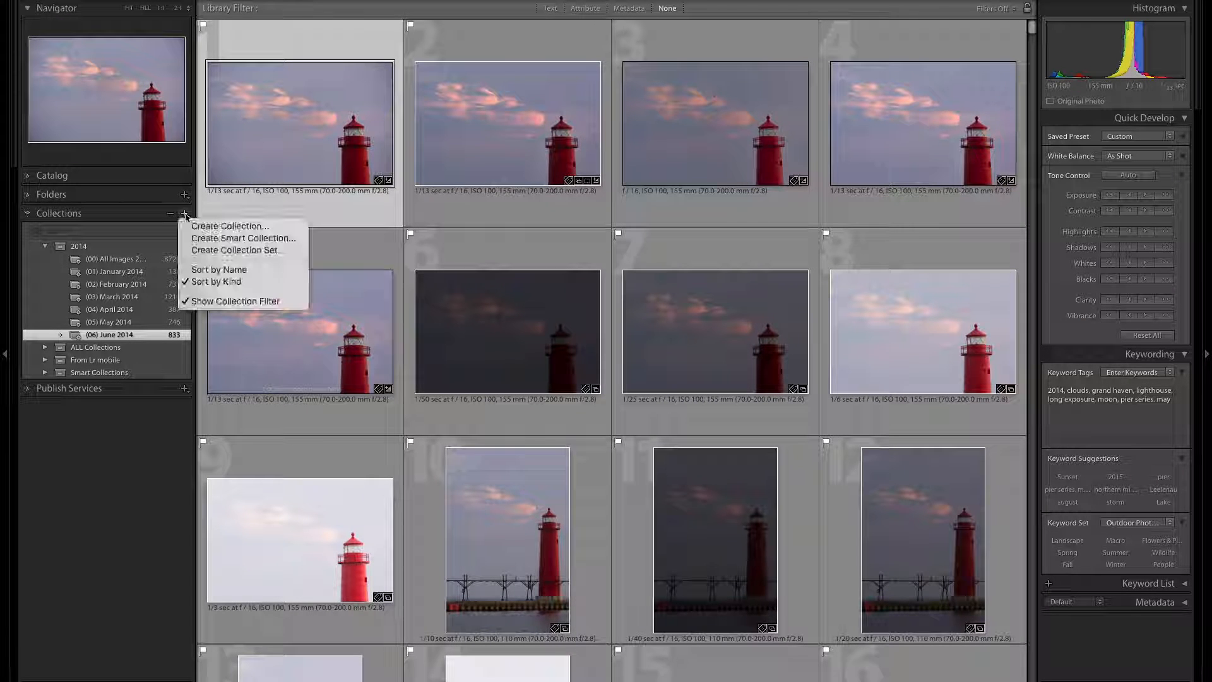
{"action": "left_click", "coordinate": [243, 238]}
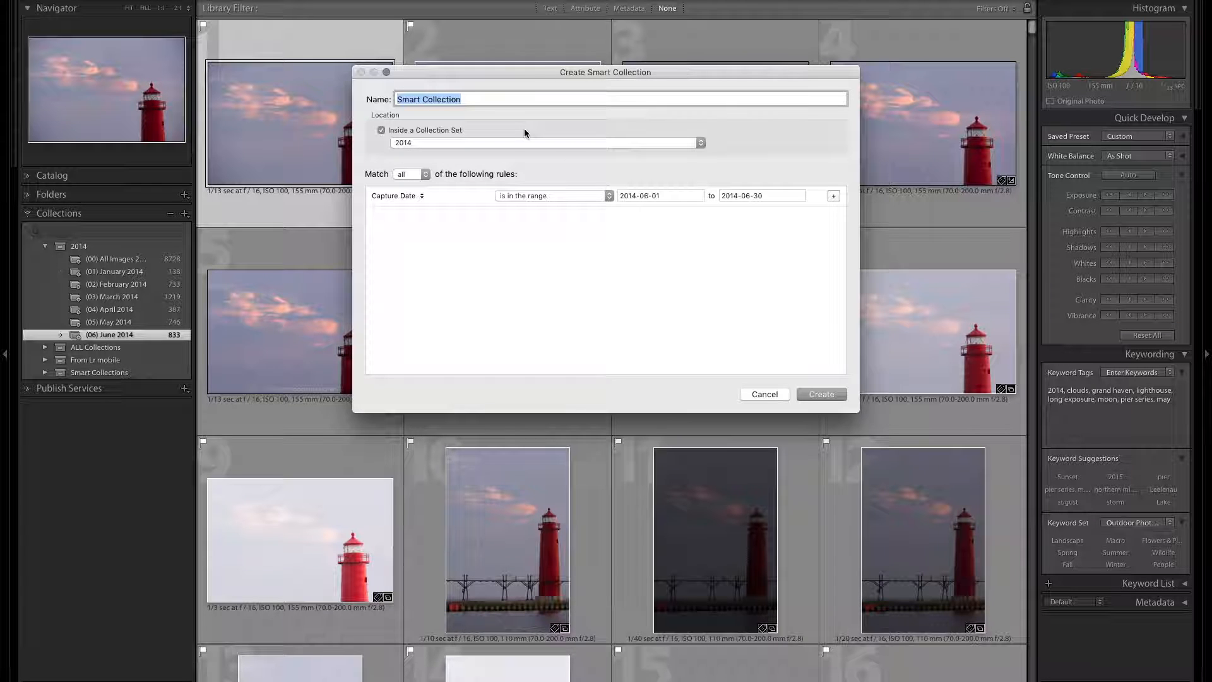
{"action": "type", "text": "(07) "}
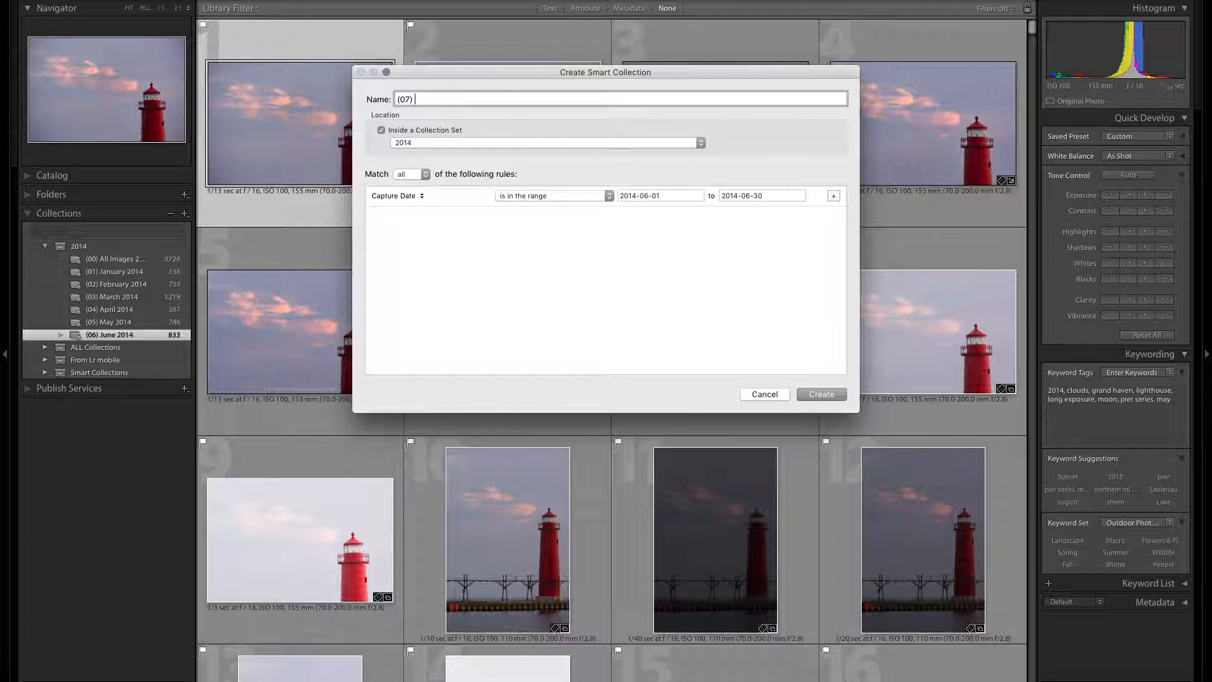
{"action": "type", "text": "July 2014"}
- Set the start of the July rule's capture date range to 2014-07-01
{"action": "key", "text": "Tab"}
{"action": "key", "text": "Right"}
{"action": "key", "text": "Left"}
{"action": "key", "text": "Left"}
{"action": "key", "text": "Left"}
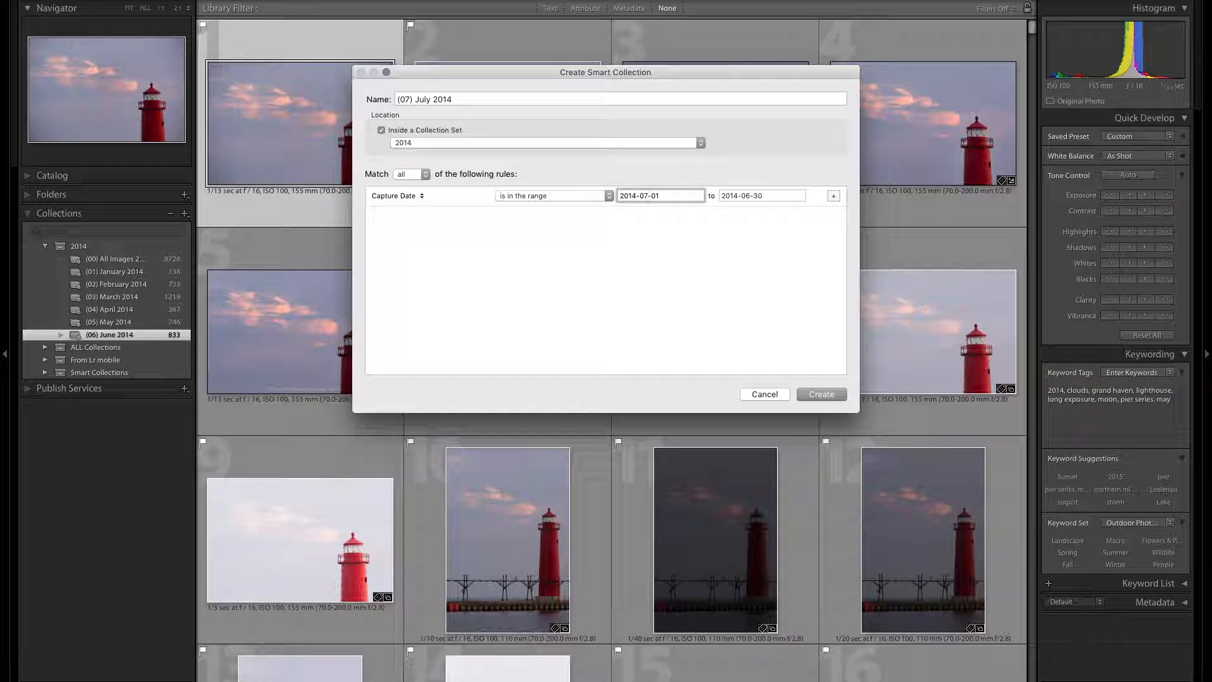
- Set the end of the capture date range to 2014-07-31 and create the July smart collection
{"action": "key", "text": "Tab"}
{"action": "key", "text": "Right"}
{"action": "key", "text": "Left"}
{"action": "key", "text": "Left"}
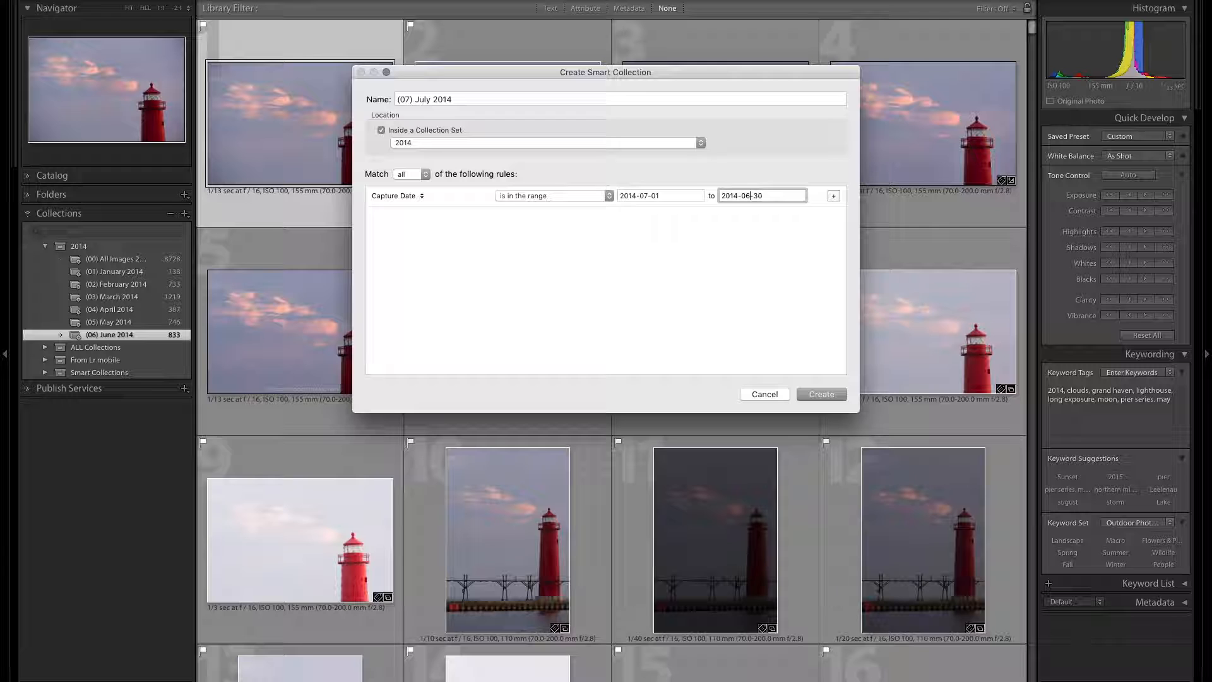
{"action": "key", "text": "BackSpace"}
{"action": "type", "text": "7-31"}
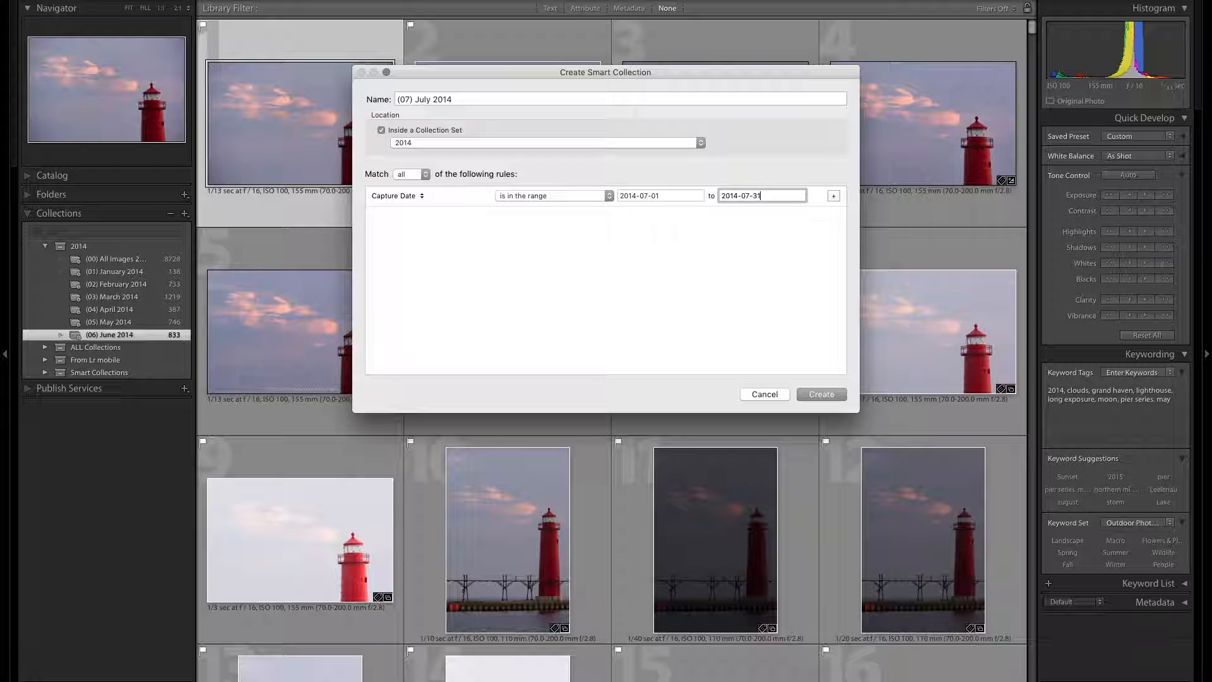
{"action": "key", "text": "Return"}
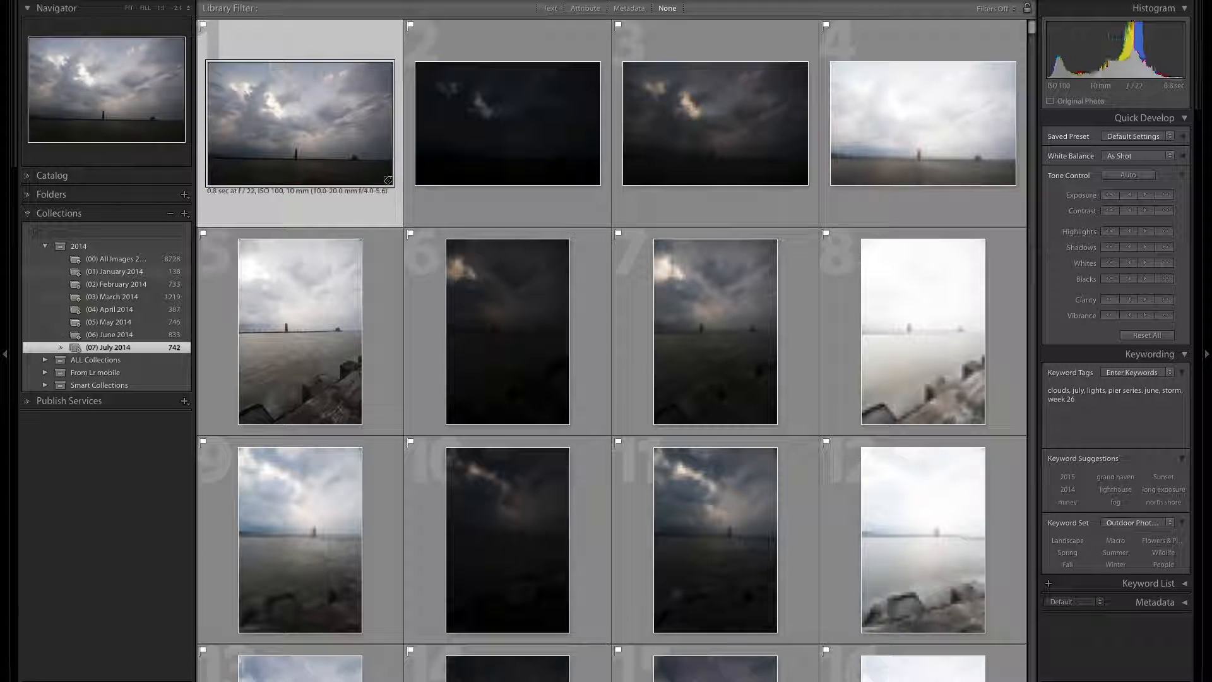
- Start another smart collection inside the 2014 set and name it (08) August 2014
{"action": "left_click", "coordinate": [184, 214]}
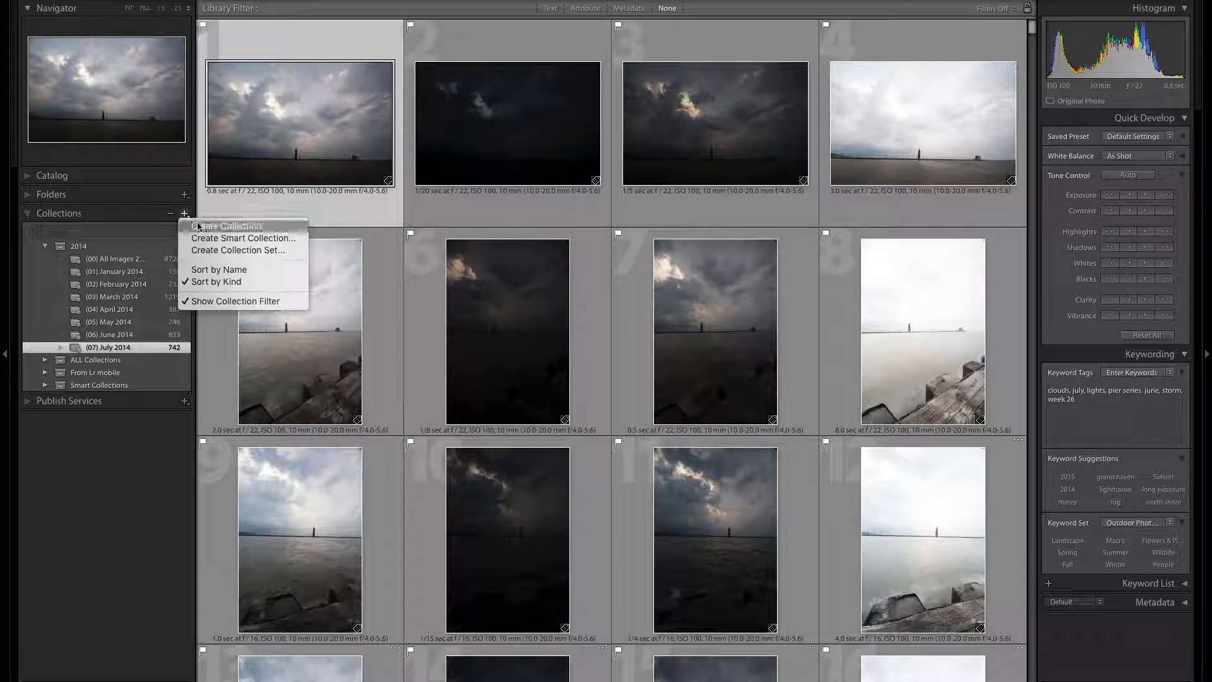
{"action": "left_click", "coordinate": [243, 239]}
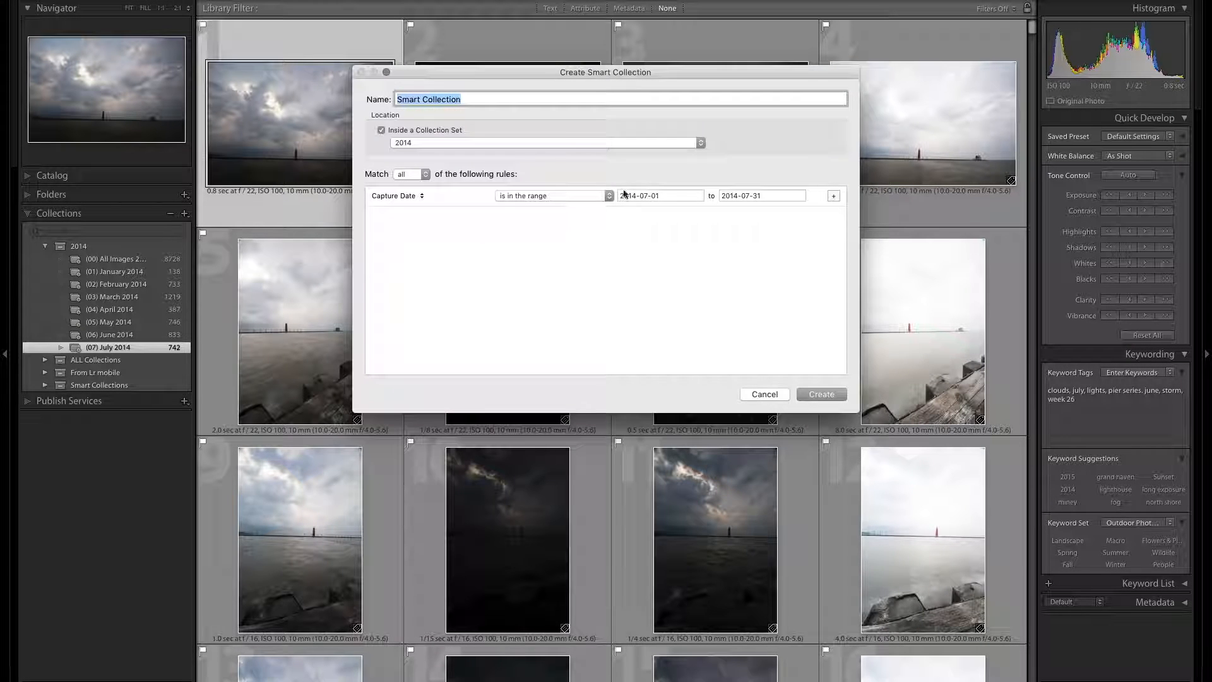
{"action": "type", "text": "(08)"}
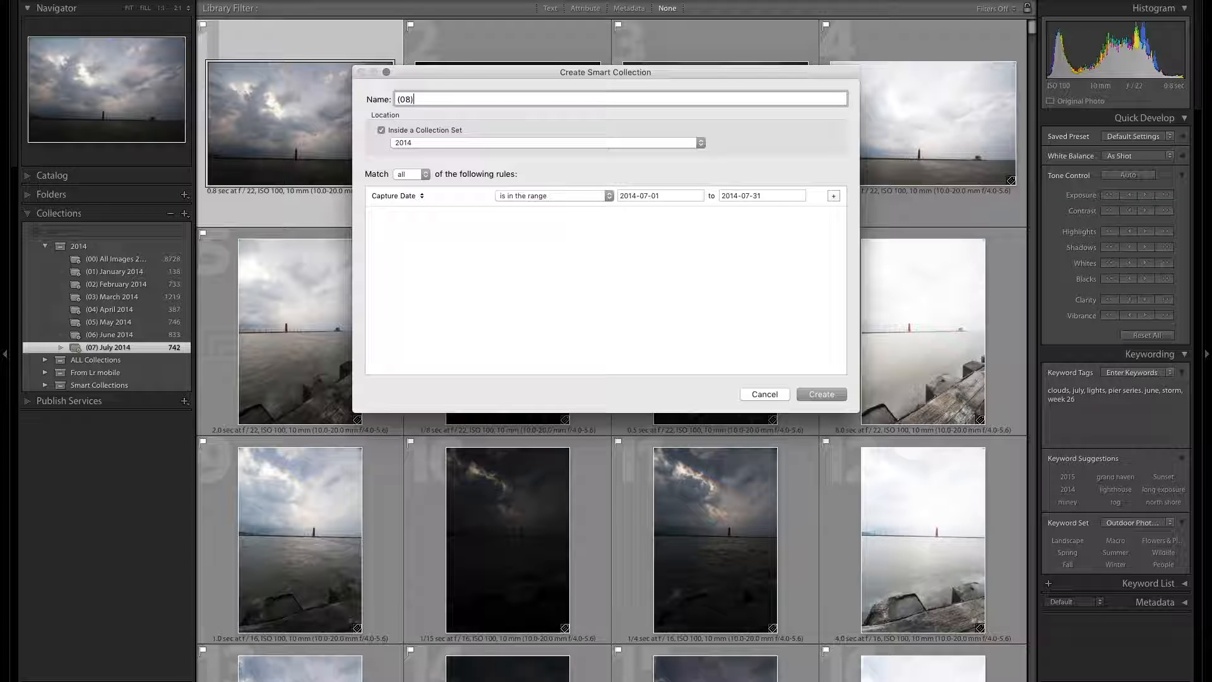
{"action": "type", "text": " August 2014"}
- Set the start of the August rule's capture date range to 2014-08-01
{"action": "key", "text": "Tab"}
{"action": "left_click", "coordinate": [650, 195]}
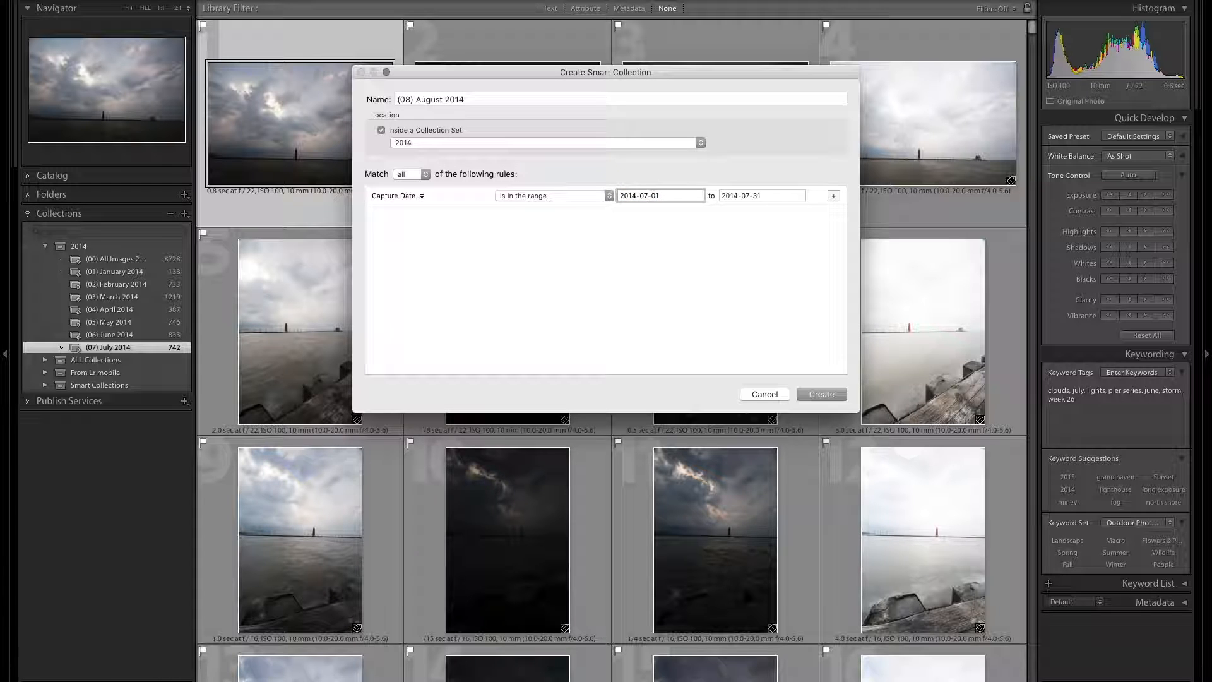
{"action": "key", "text": "BackSpace"}
{"action": "type", "text": "8"}
- Set the end of the capture date range to 2014-08-31 and create the August smart collection
{"action": "key", "text": "Tab"}
{"action": "key", "text": "Right"}
{"action": "key", "text": "Left"}
{"action": "key", "text": "Left"}
{"action": "key", "text": "Left"}
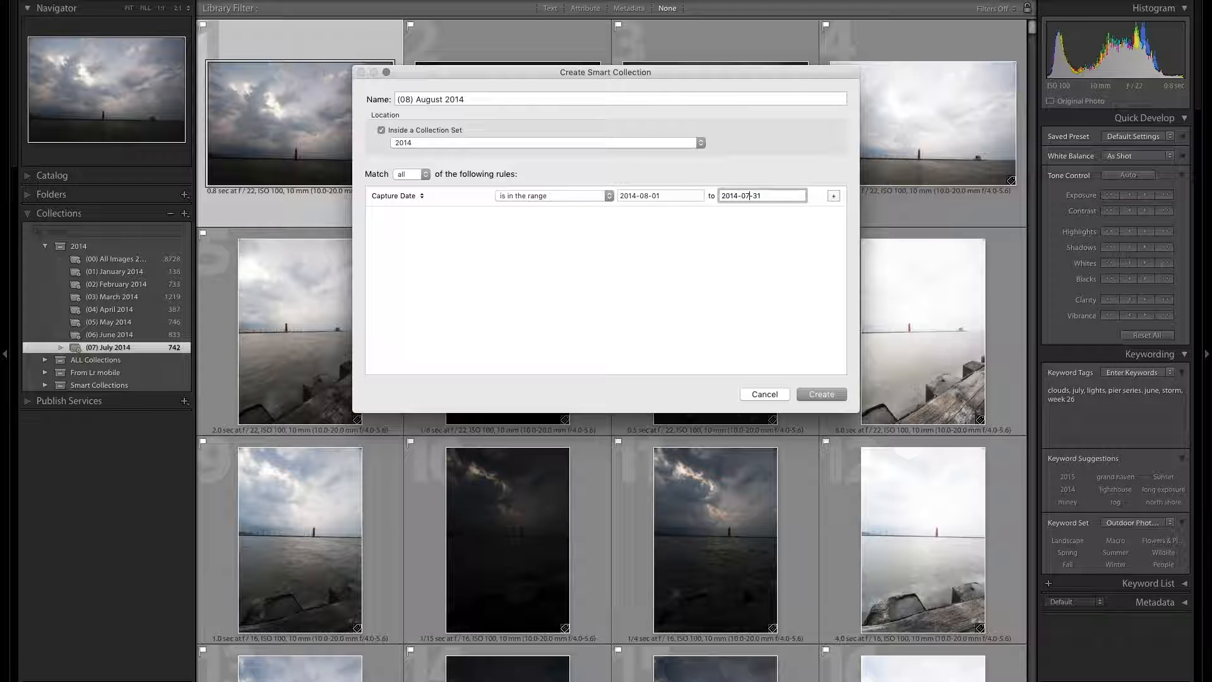
{"action": "key", "text": "BackSpace"}
{"action": "type", "text": "8"}
{"action": "key", "text": "Return"}
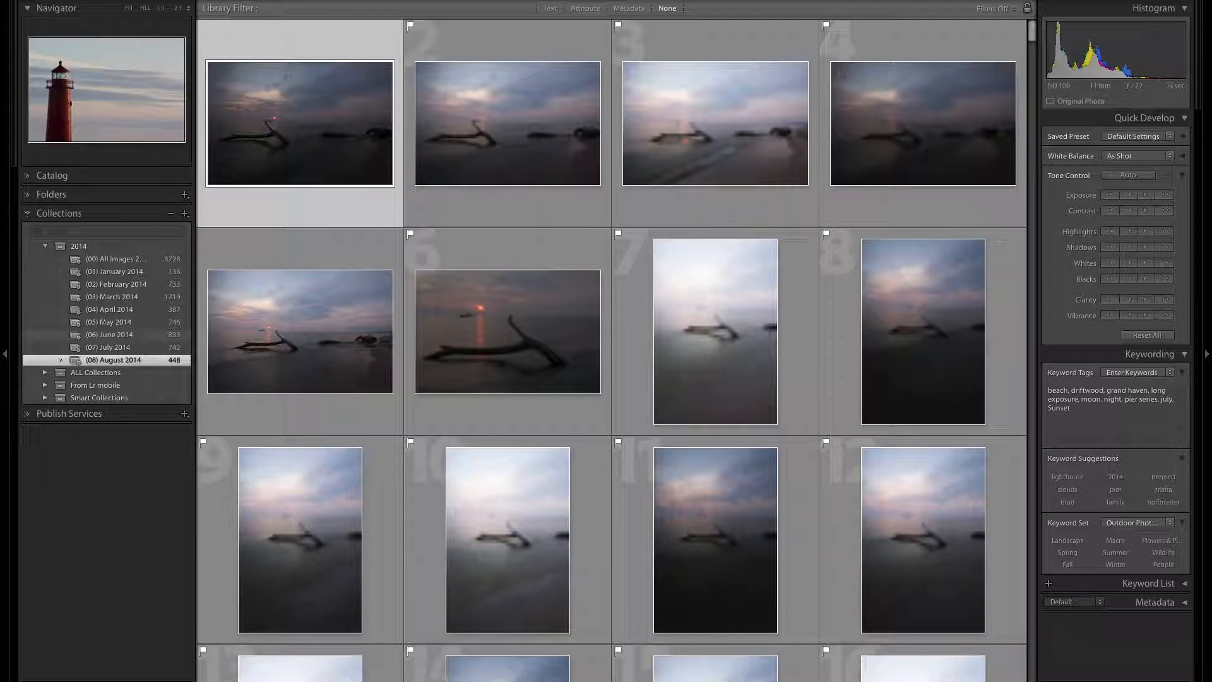
- Start another smart collection inside the 2014 set and name it (09) September
{"action": "left_click", "coordinate": [184, 214]}
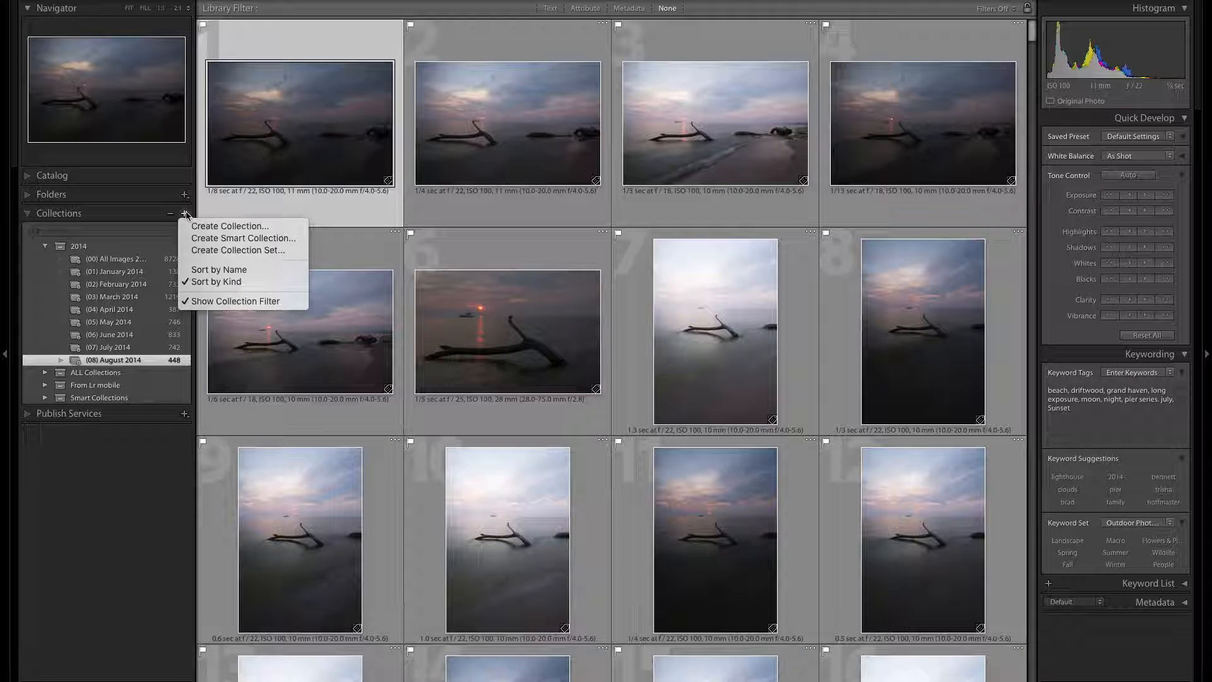
{"action": "left_click", "coordinate": [214, 240]}
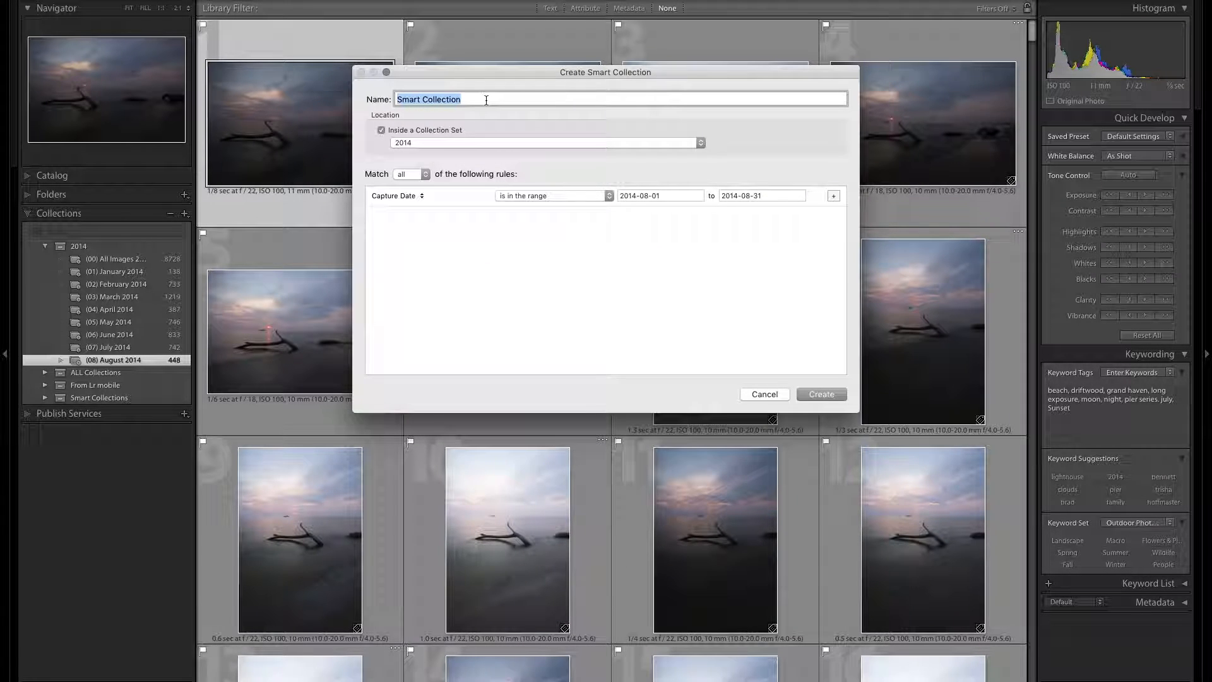
{"action": "type", "text": "(09)"}
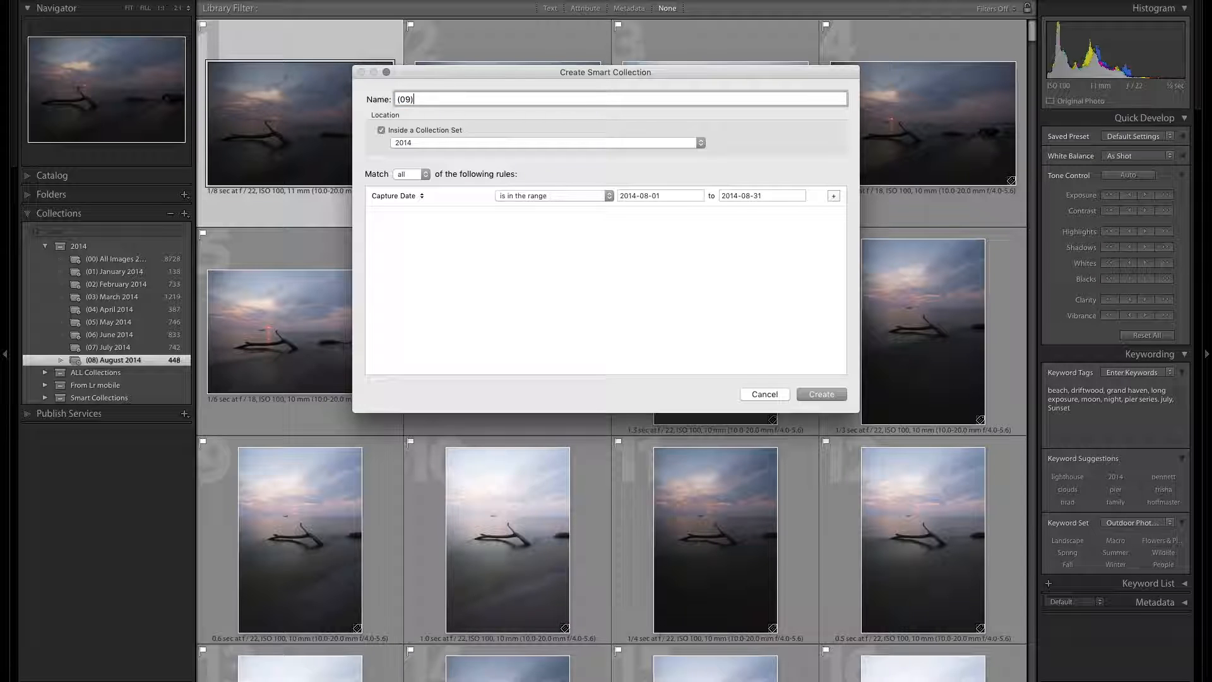
{"action": "type", "text": " September"}
- Set the start of the September rule's capture date range to 2014-09-01
{"action": "key", "text": "Tab"}
{"action": "key", "text": "Right"}
{"action": "key", "text": "Left"}
{"action": "key", "text": "Left"}
{"action": "key", "text": "Left"}
{"action": "key", "text": "BackSpace"}
{"action": "type", "text": "9"}
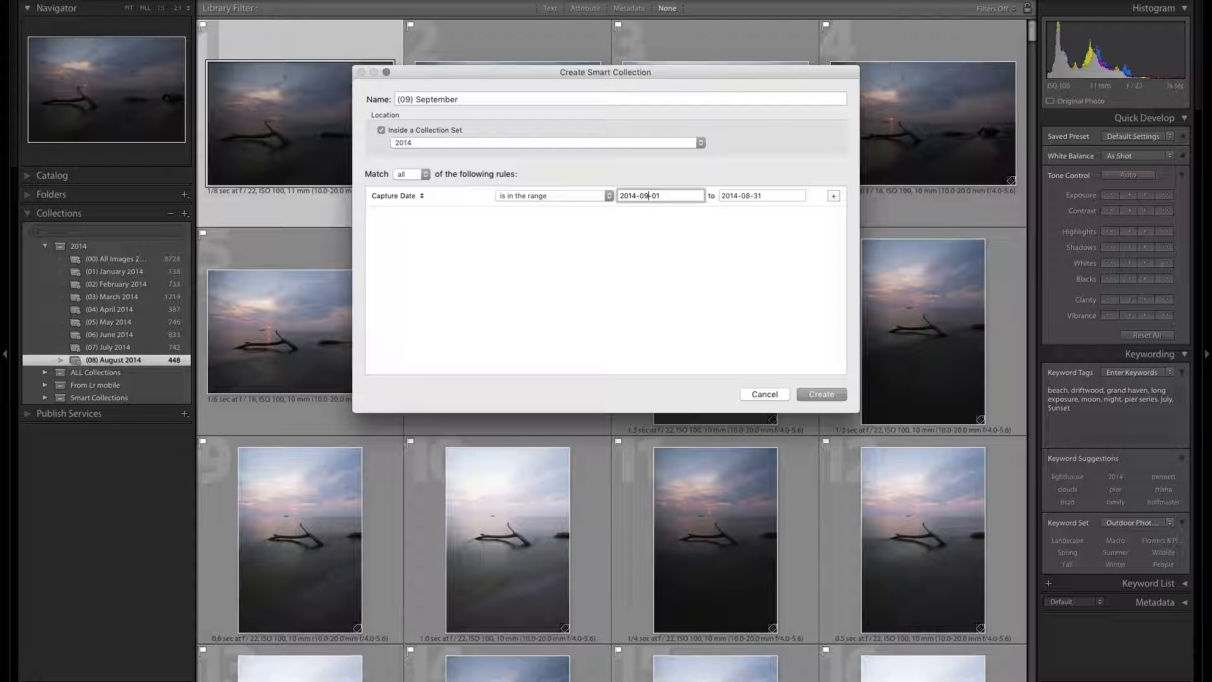
- Set the end of the capture date range to 2014-09-30 and create the September smart collection
{"action": "key", "text": "Tab"}
{"action": "key", "text": "Right"}
{"action": "key", "text": "Left"}
{"action": "key", "text": "Left"}
{"action": "key", "text": "Left"}
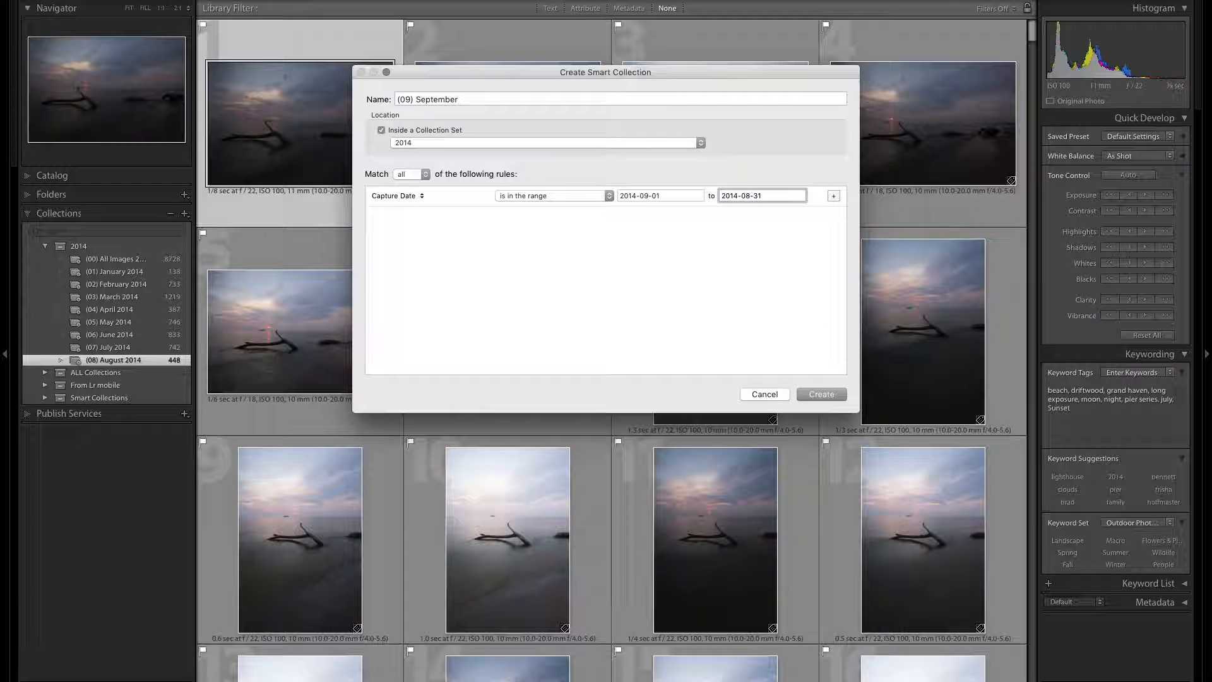
{"action": "key", "text": "BackSpace"}
{"action": "type", "text": "9"}
{"action": "key", "text": "Return"}
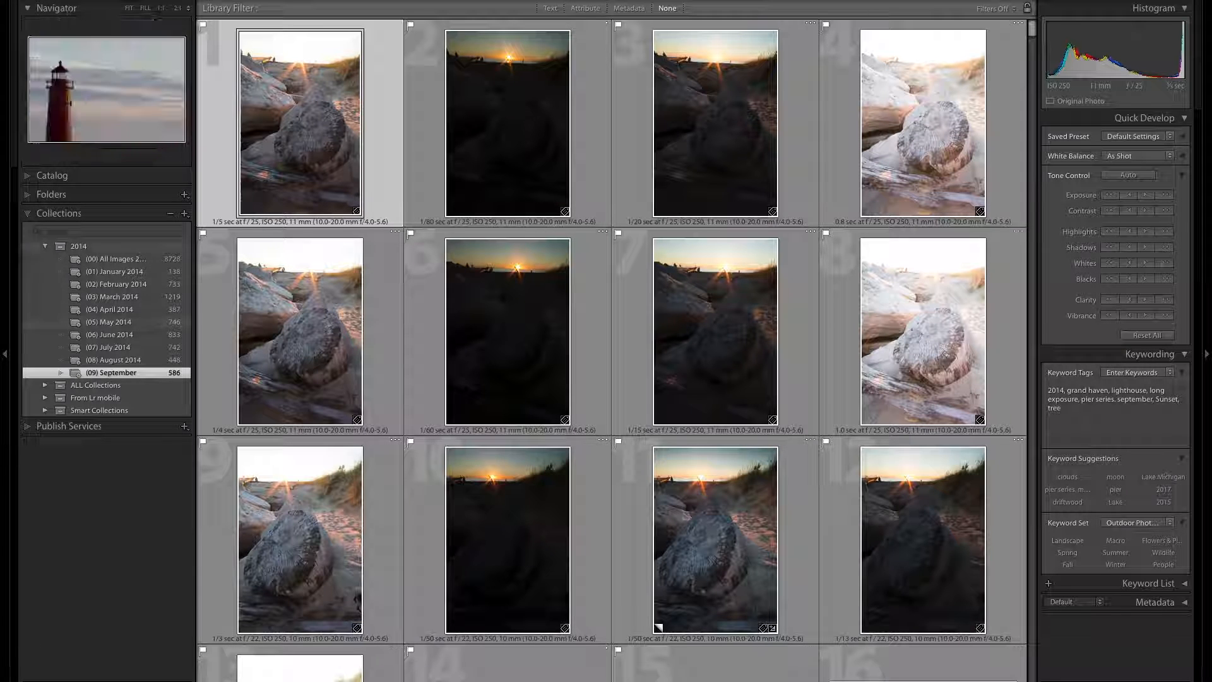
- Start another smart collection inside the 2014 set and name it (10) October 2014
{"action": "left_click", "coordinate": [184, 213]}
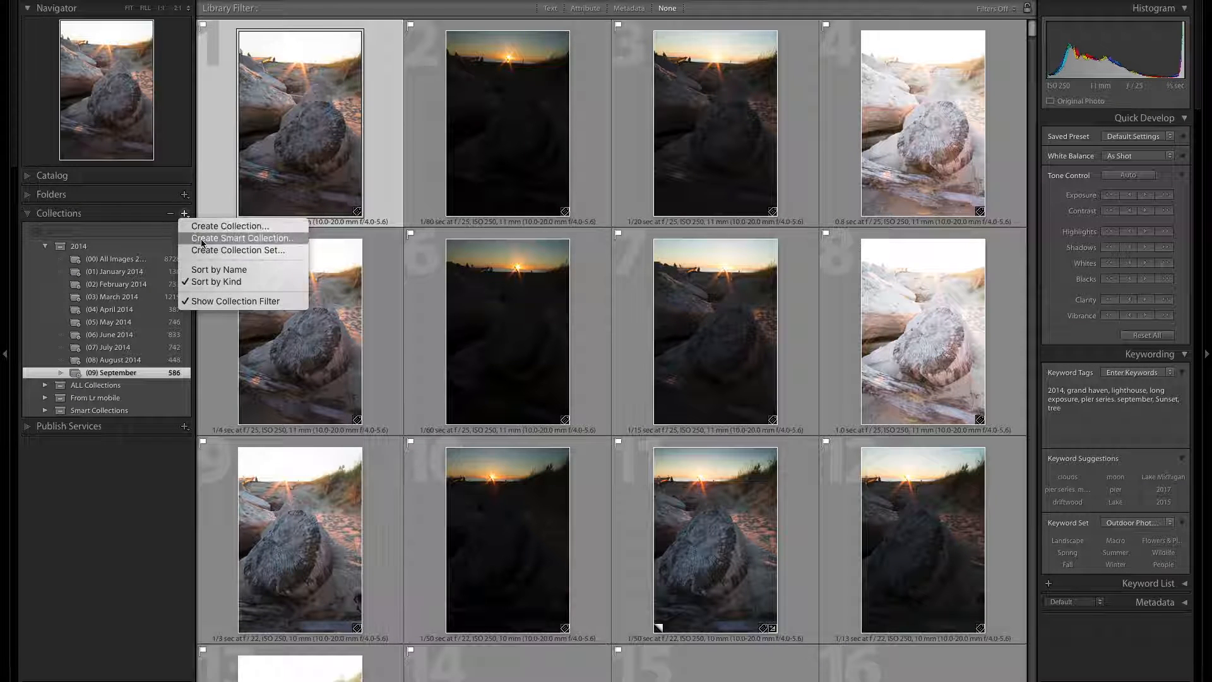
{"action": "left_click", "coordinate": [208, 235]}
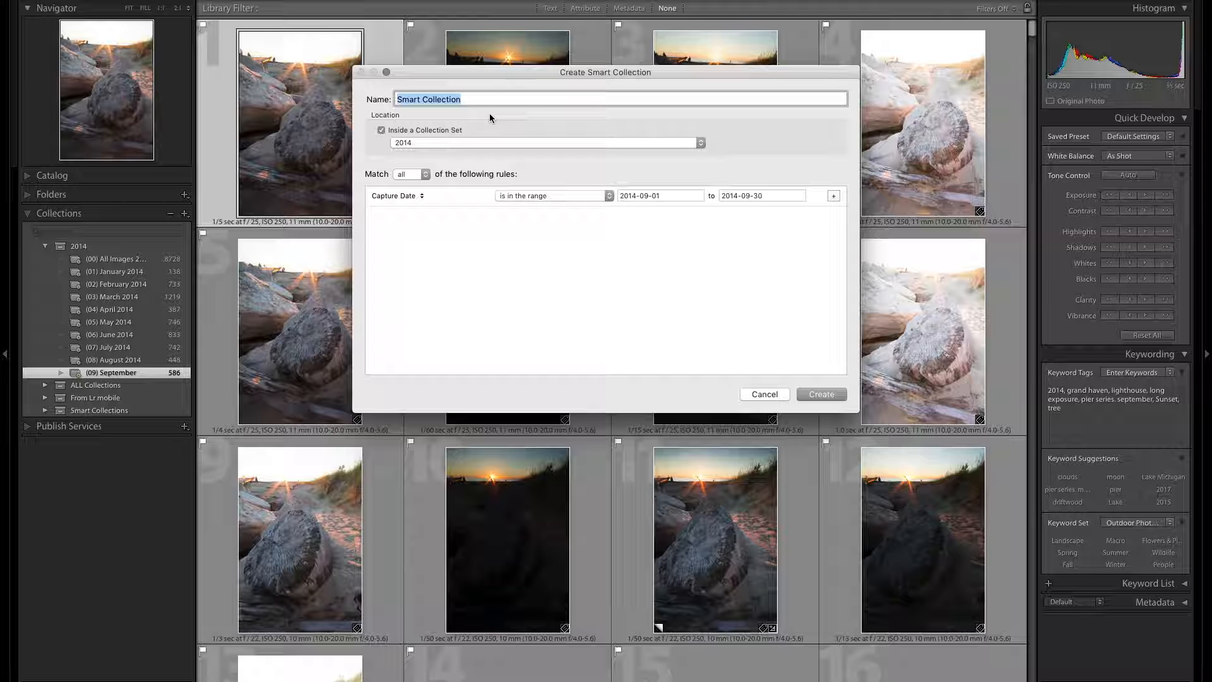
{"action": "type", "text": "(10) October 2014"}
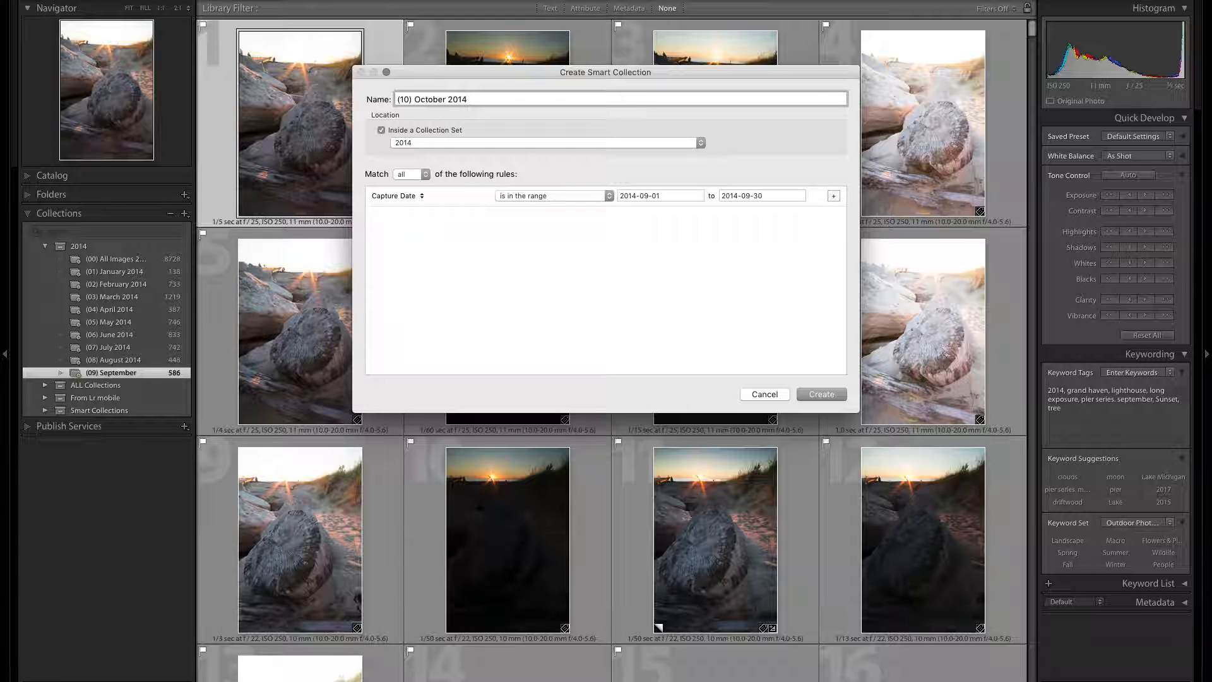
- Set the start of the October rule's capture date range to 2014-10-01
{"action": "key", "text": "Tab"}
{"action": "key", "text": "Right"}
{"action": "key", "text": "Left"}
{"action": "key", "text": "Left"}
{"action": "key", "text": "Left"}
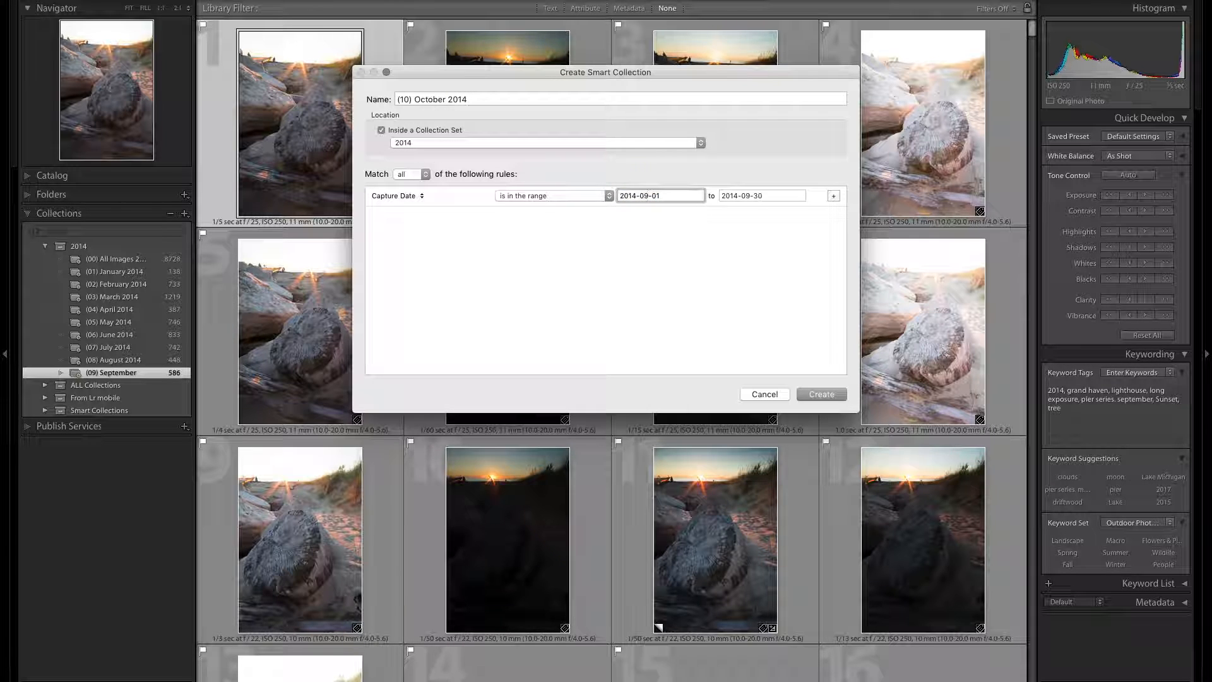
{"action": "key", "text": "BackSpace"}
{"action": "key", "text": "BackSpace"}
{"action": "type", "text": "10"}
- Set the end of the capture date range to 2014-10-31 and create the October smart collection
{"action": "key", "text": "Tab"}
{"action": "key", "text": "Left"}
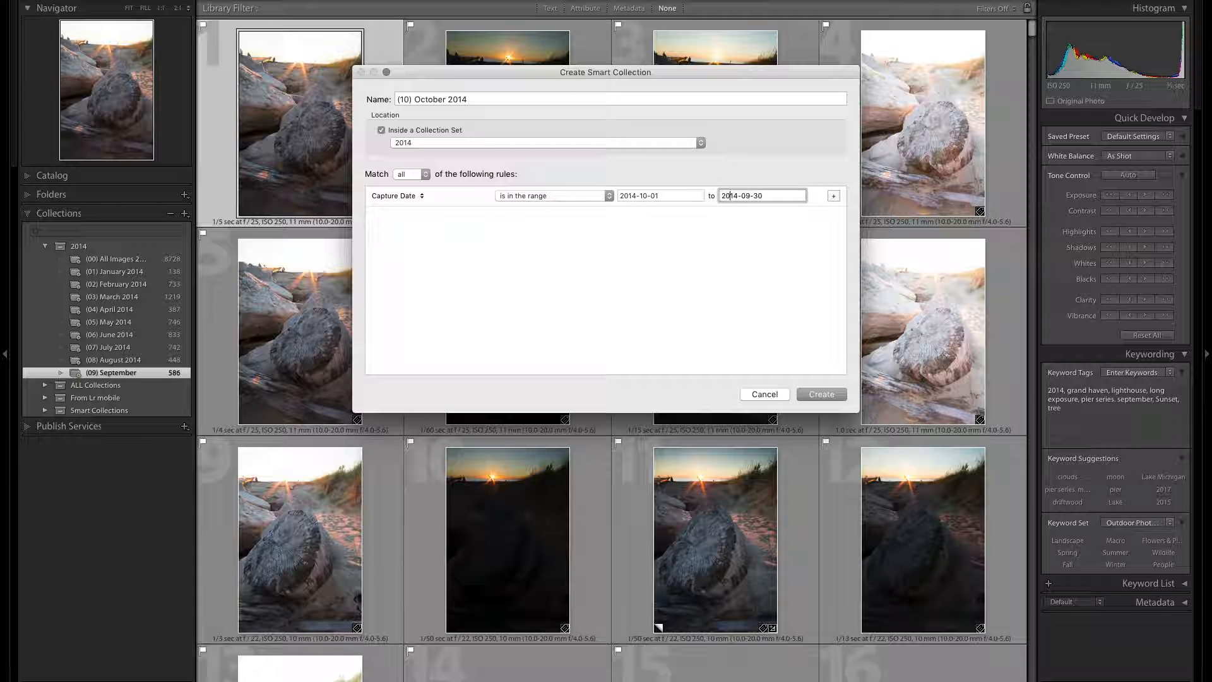
{"action": "key", "text": "Right"}
{"action": "key", "text": "Right"}
{"action": "key", "text": "BackSpace"}
{"action": "key", "text": "BackSpace"}
{"action": "type", "text": "10"}
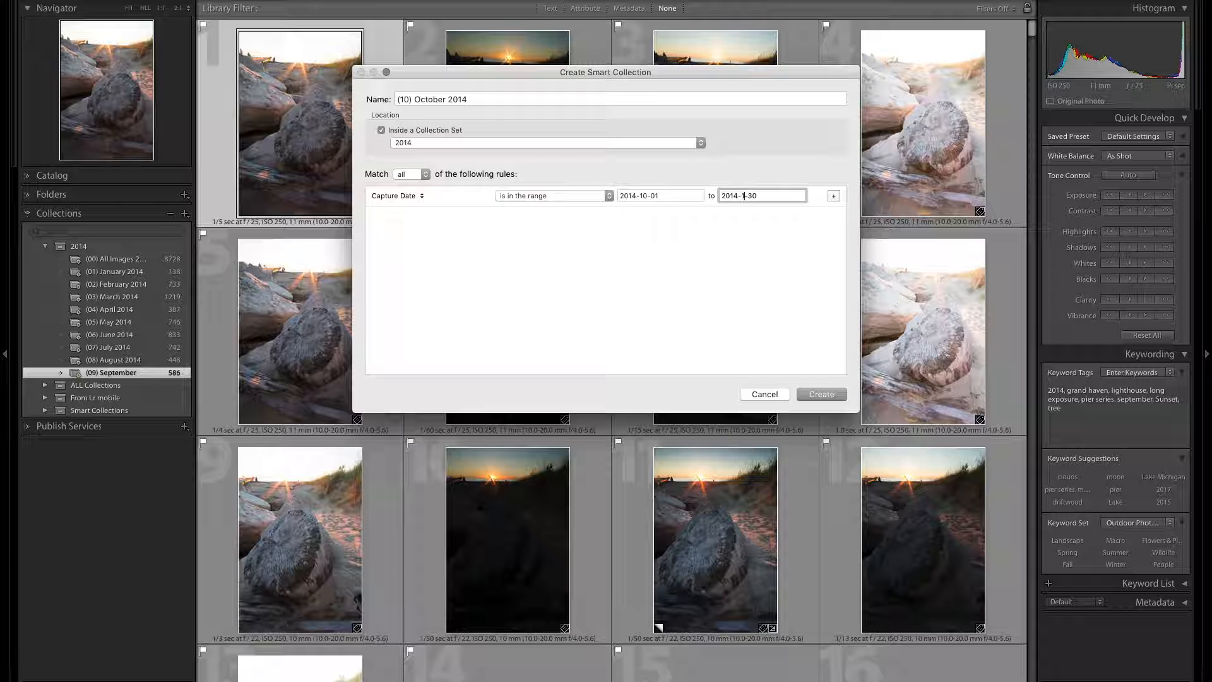
{"action": "key", "text": "BackSpace"}
{"action": "type", "text": "1"}
{"action": "key", "text": "Return"}
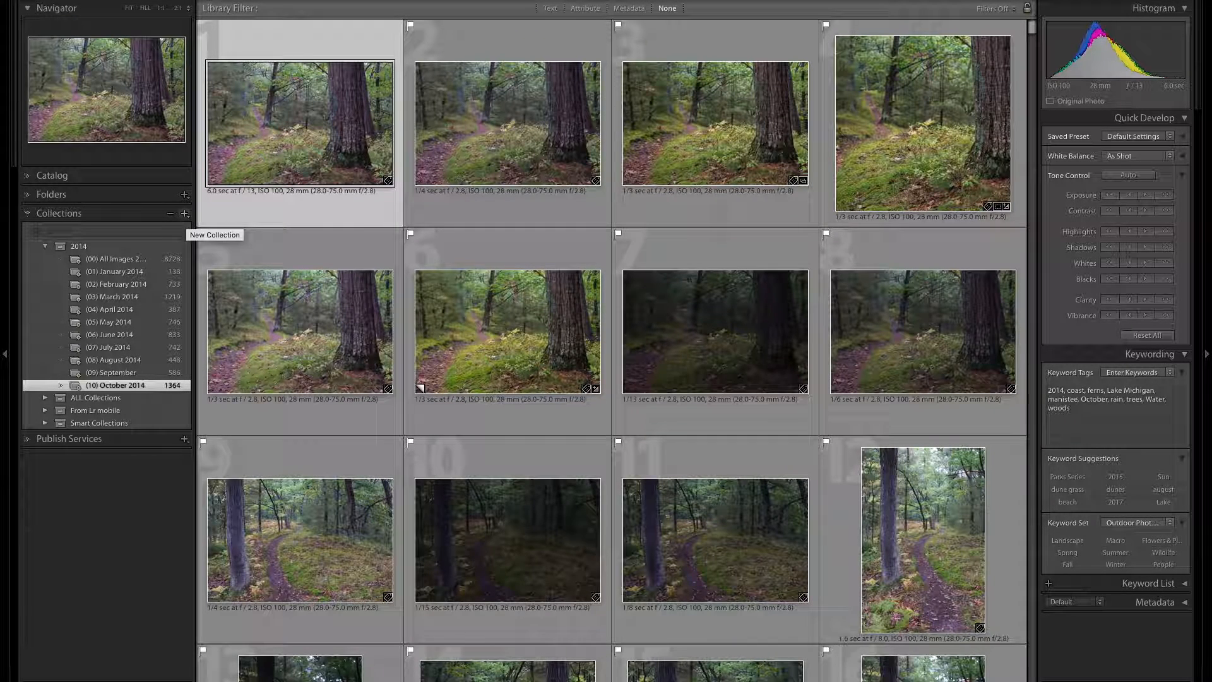
- Start another smart collection inside the 2014 set and name it (11) November 2014
{"action": "left_click", "coordinate": [184, 213]}
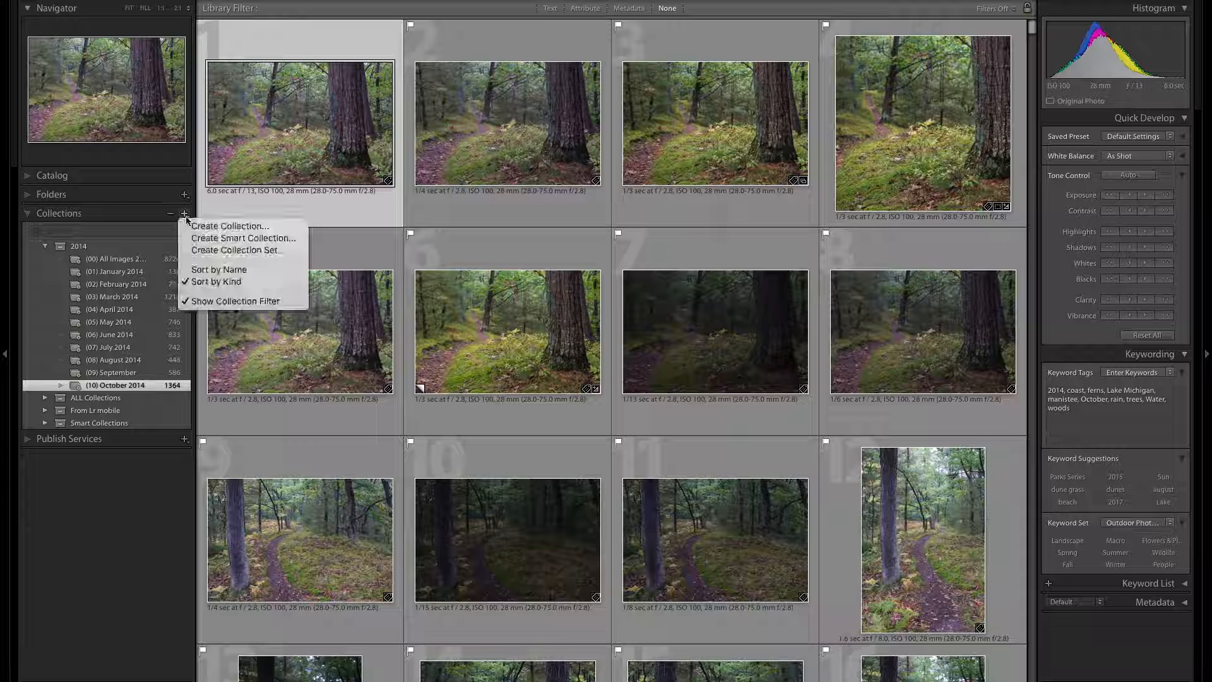
{"action": "left_click", "coordinate": [215, 239]}
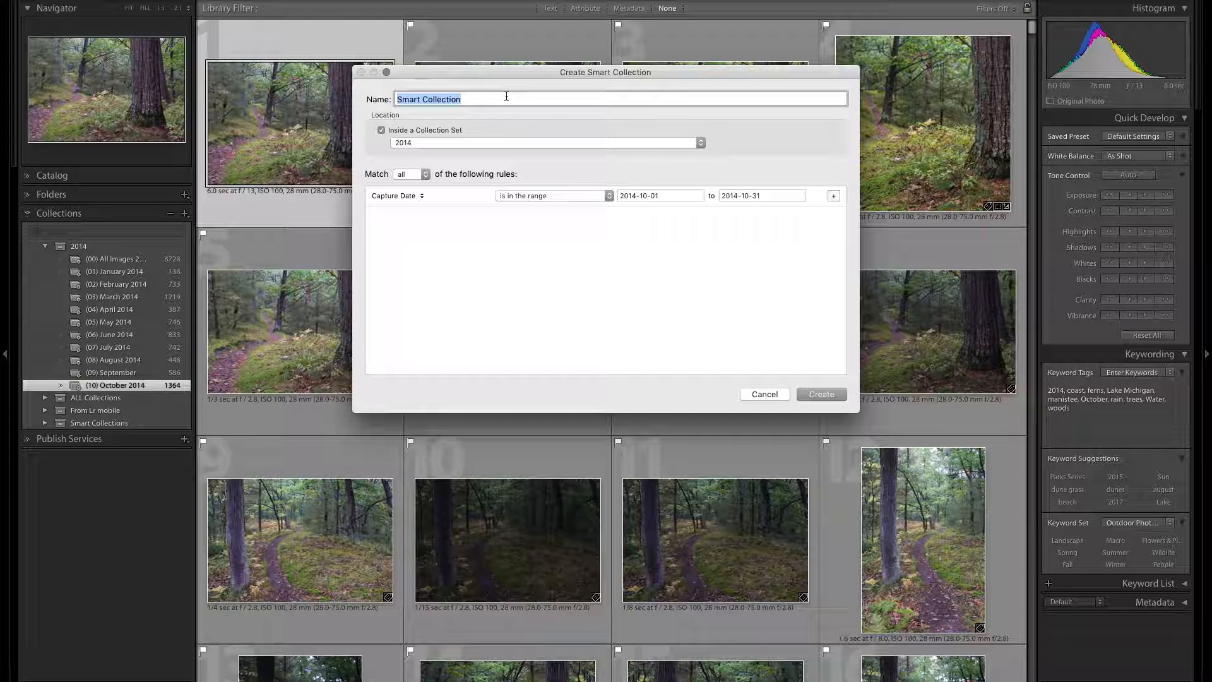
{"action": "type", "text": "(110"}
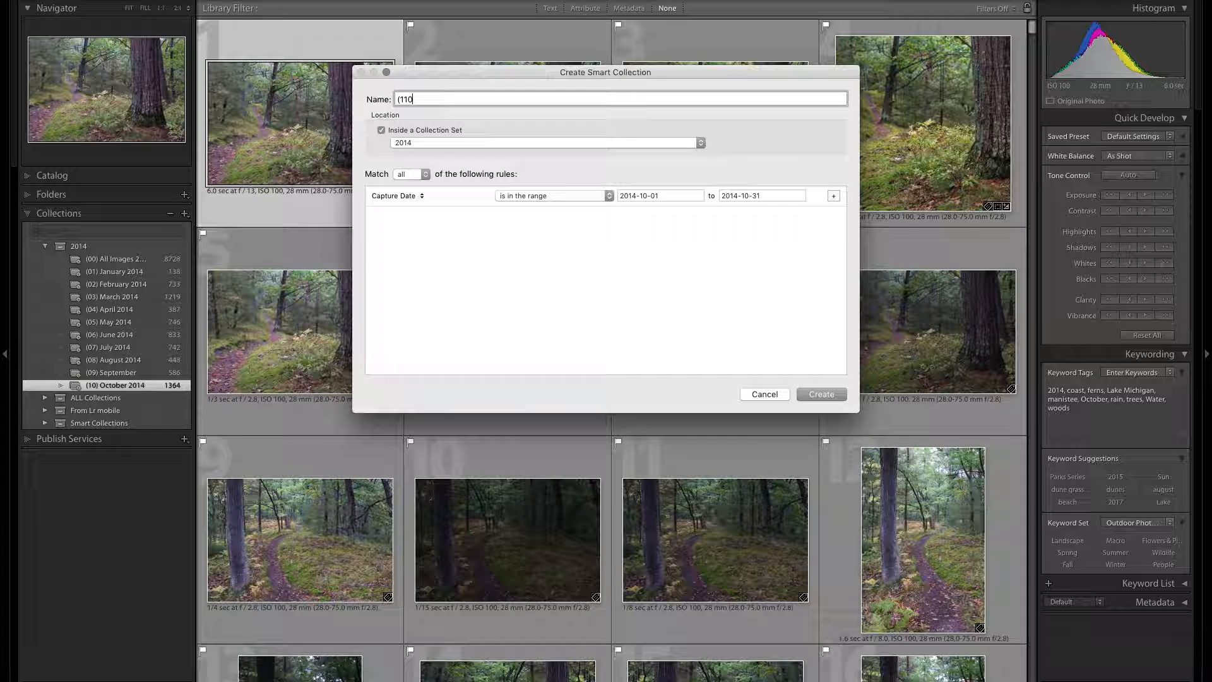
{"action": "key", "text": "BackSpace"}
{"action": "type", "text": ") November 2014"}
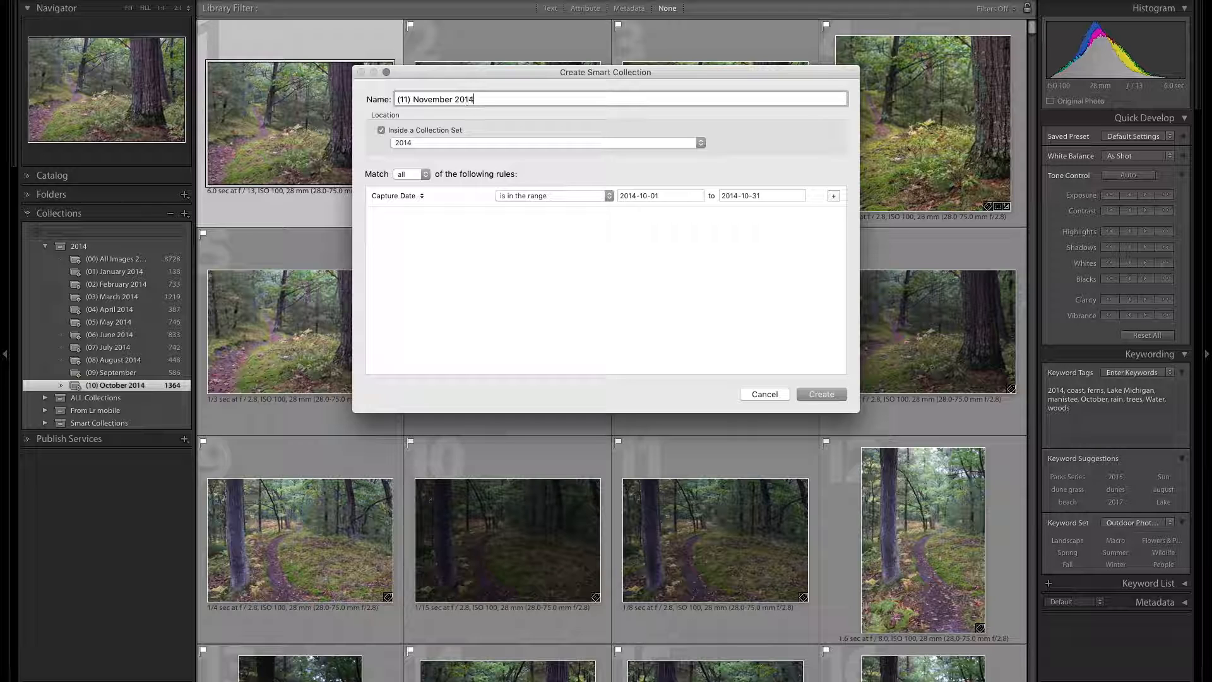
- Set the start of the November rule's capture date range to 2014-11-01
{"action": "key", "text": "Tab"}
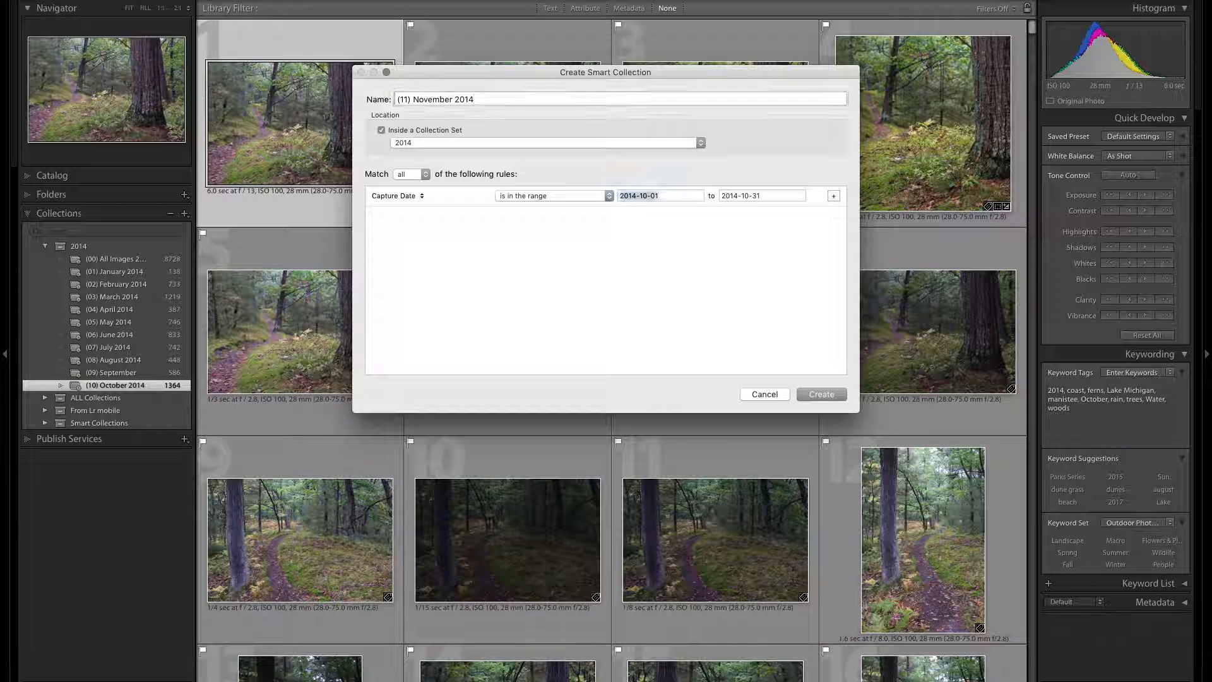
{"action": "key", "text": "Right"}
{"action": "key", "text": "Left"}
{"action": "key", "text": "Left"}
{"action": "key", "text": "Left"}
{"action": "key", "text": "BackSpace"}
{"action": "type", "text": "1"}
- Set the end of the capture date range to 2014-11-30 and create the November smart collection
{"action": "key", "text": "Tab"}
{"action": "key", "text": "Right"}
{"action": "key", "text": "Left"}
{"action": "key", "text": "Left"}
{"action": "key", "text": "Left"}
{"action": "key", "text": "BackSpace"}
{"action": "type", "text": "1"}
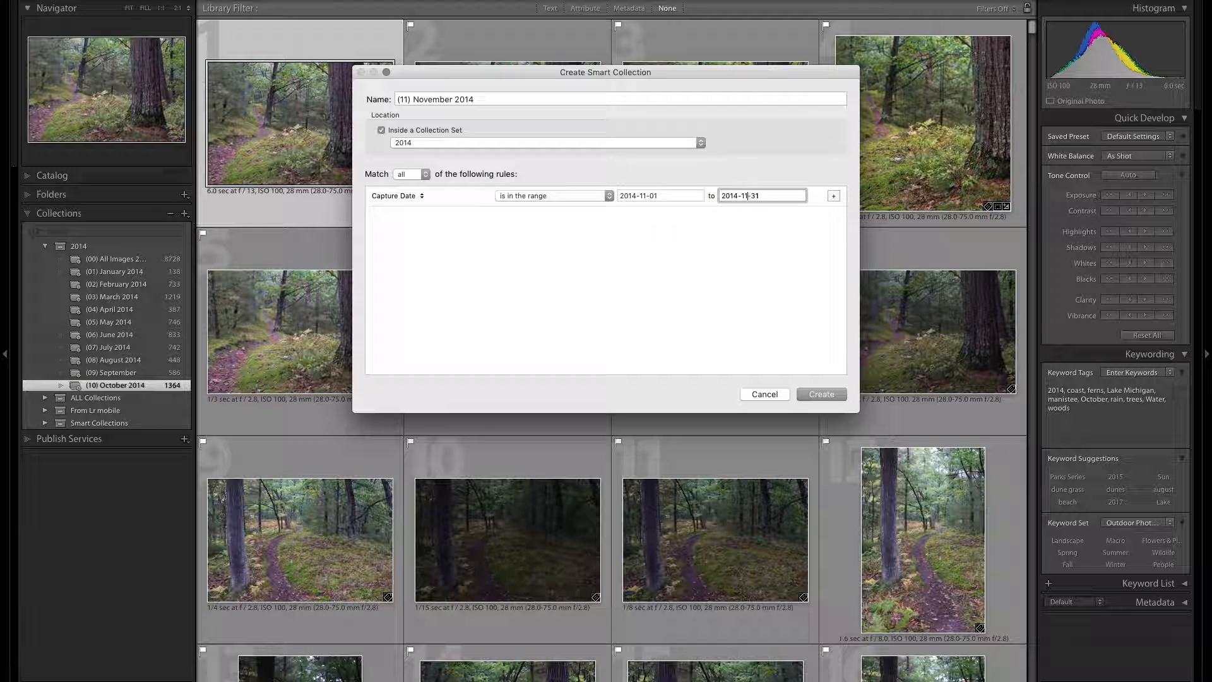
{"action": "key", "text": "Return"}
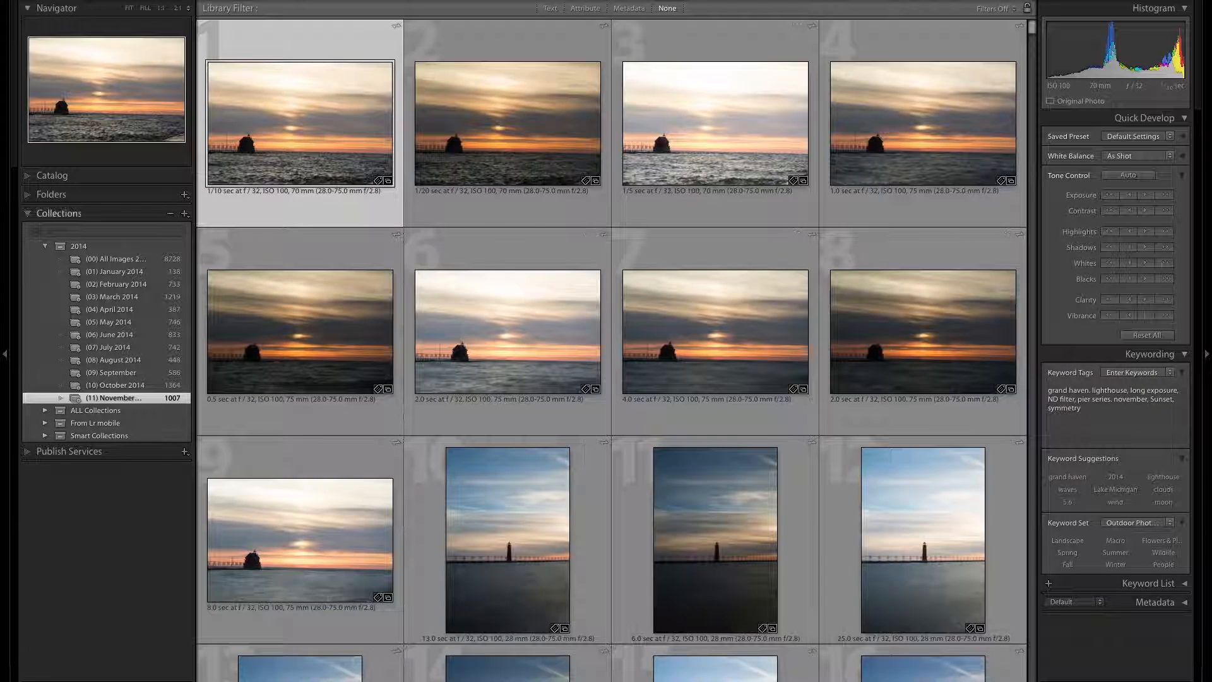
- Start another smart collection inside the 2014 set and name it (12) December 2014
{"action": "left_click", "coordinate": [184, 213]}
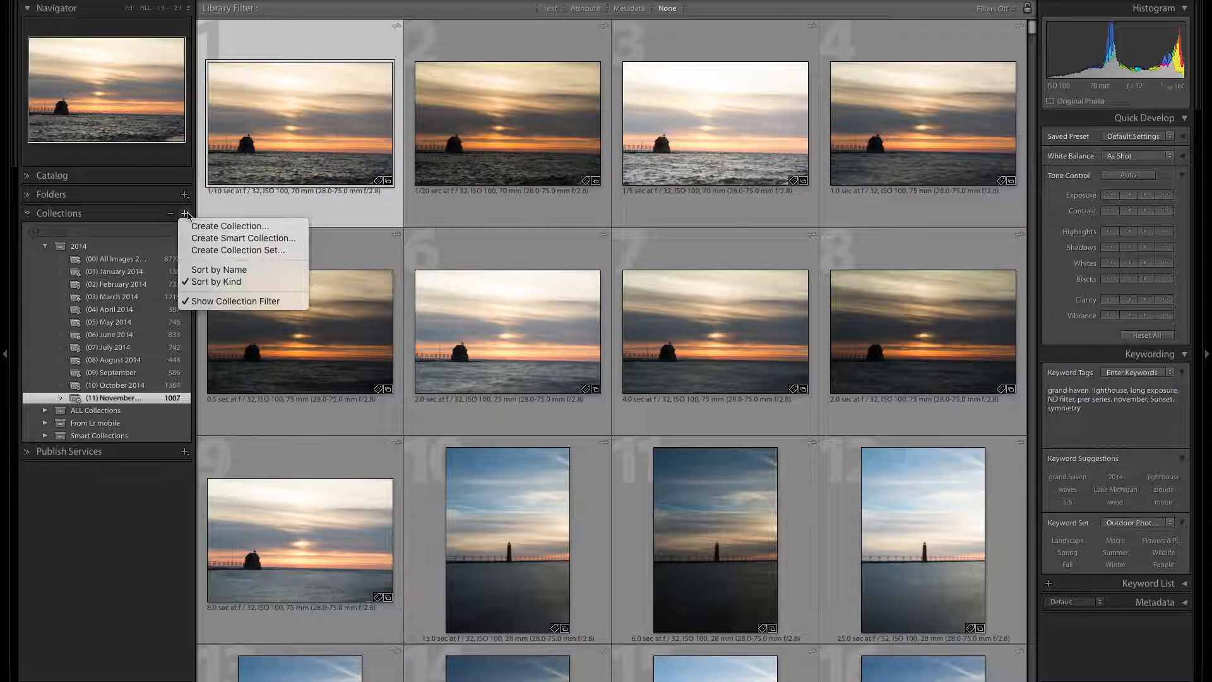
{"action": "left_click", "coordinate": [206, 243]}
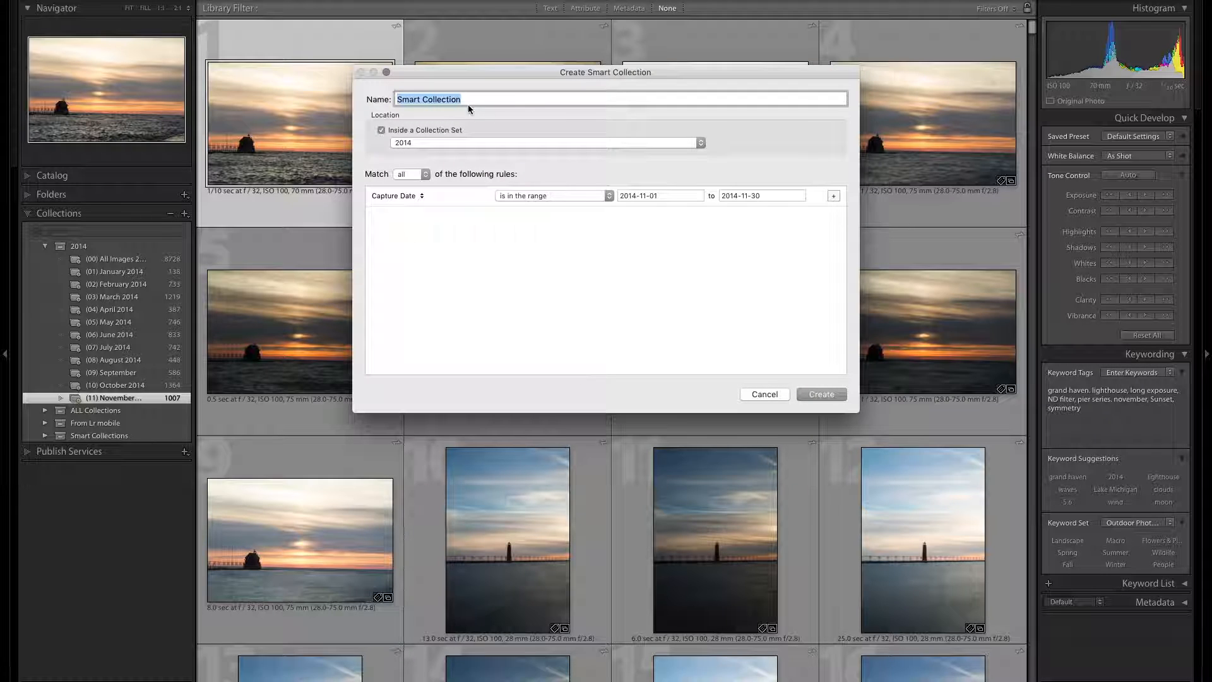
{"action": "type", "text": "(1"}
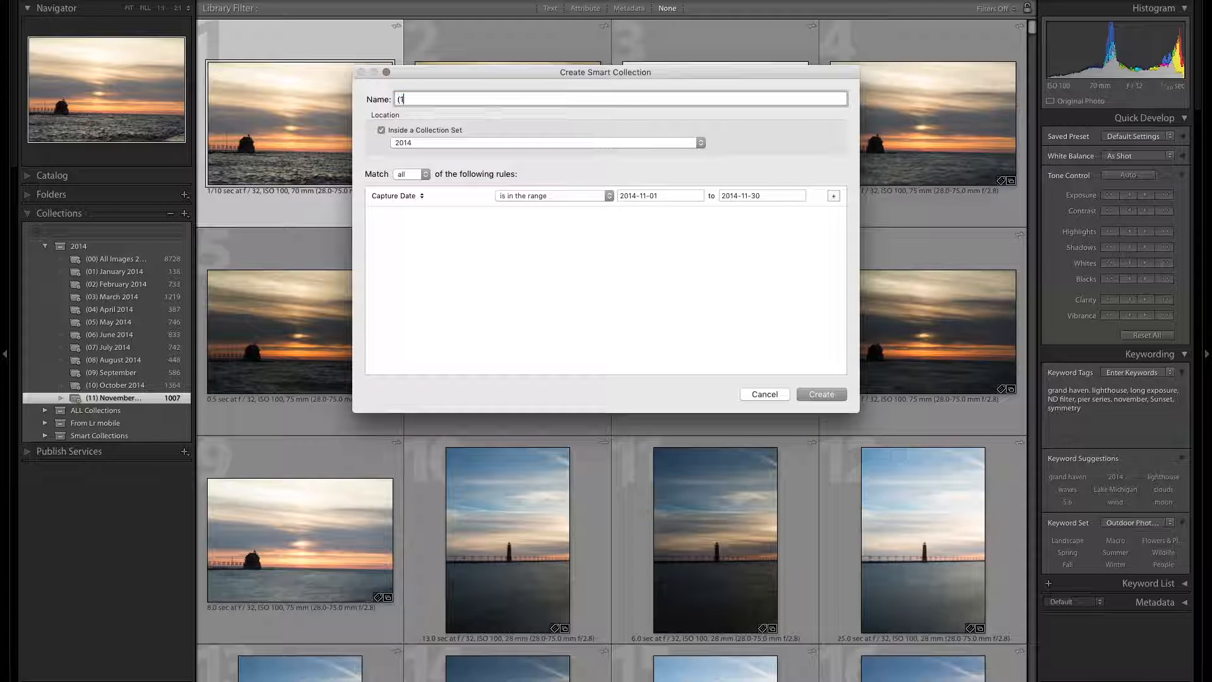
{"action": "type", "text": "2) D"}
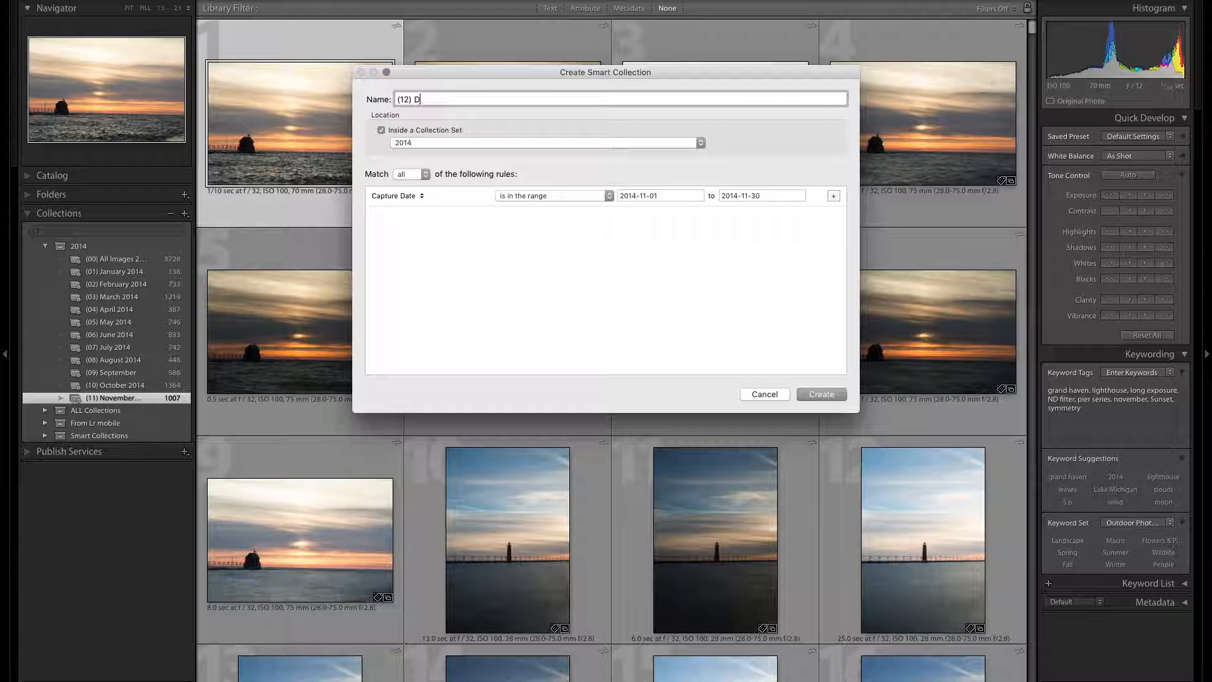
{"action": "type", "text": "ecember 2014"}
- Set the start of the December rule's capture date range to 2014-12-01
{"action": "key", "text": "Tab"}
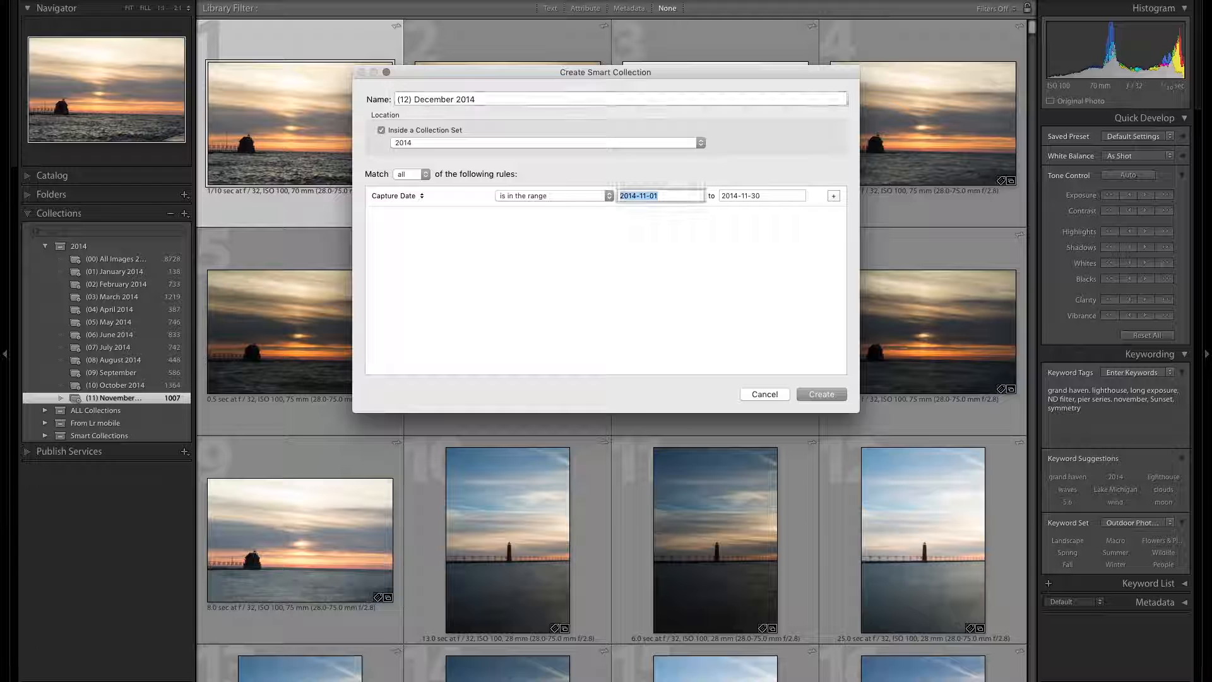
{"action": "key", "text": "BackSpace"}
{"action": "type", "text": "2"}
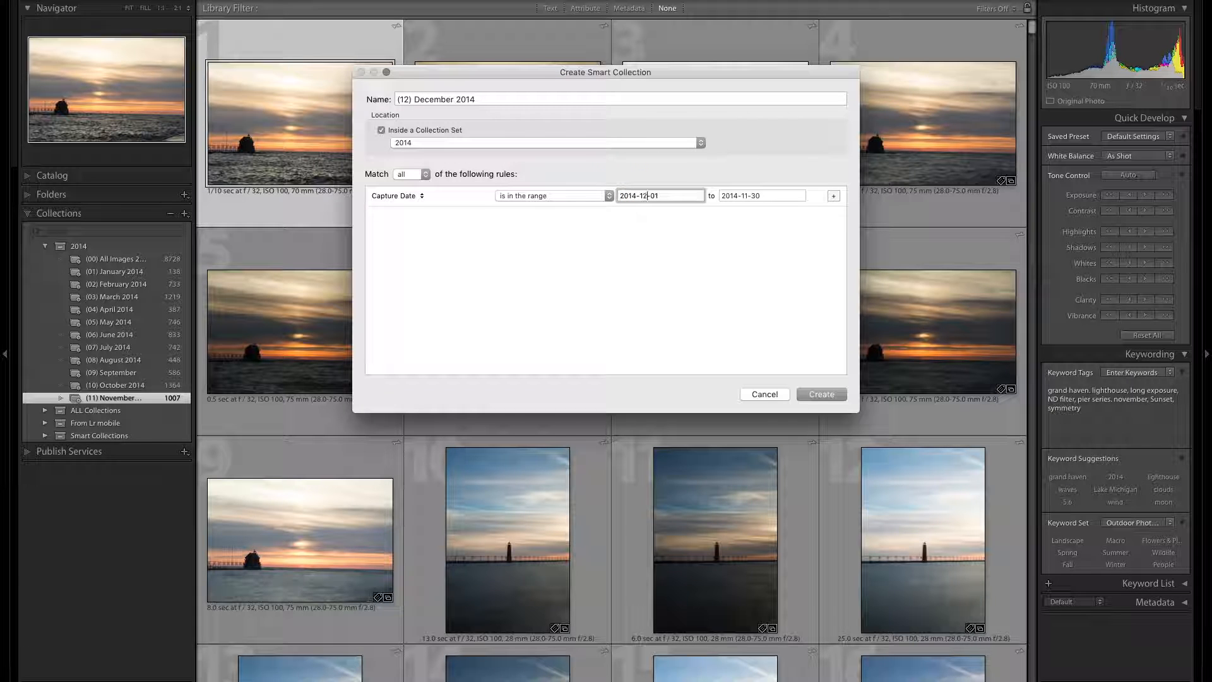
- Set the end of the capture date range to 2014-12-31 and create the December smart collection
{"action": "key", "text": "Tab"}
{"action": "key", "text": "Right"}
{"action": "key", "text": "Left"}
{"action": "key", "text": "Left"}
{"action": "key", "text": "Left"}
{"action": "key", "text": "BackSpace"}
{"action": "type", "text": "2"}
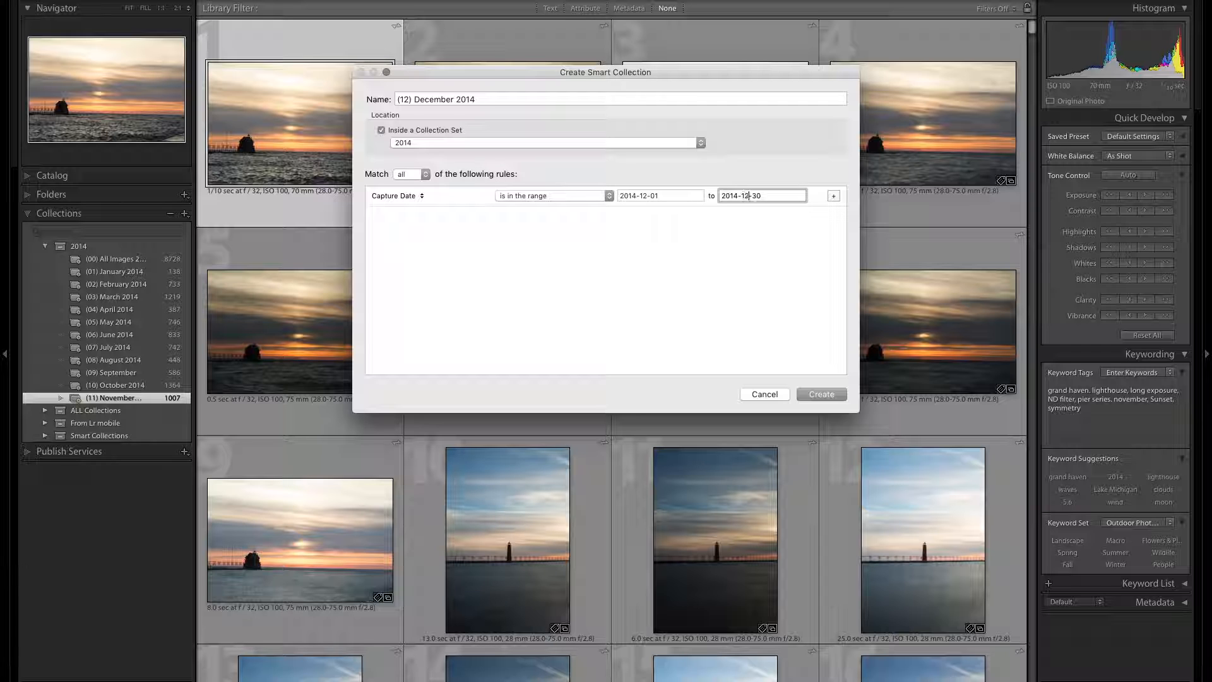
{"action": "key", "text": "BackSpace"}
{"action": "type", "text": "1"}
{"action": "key", "text": "Return"}
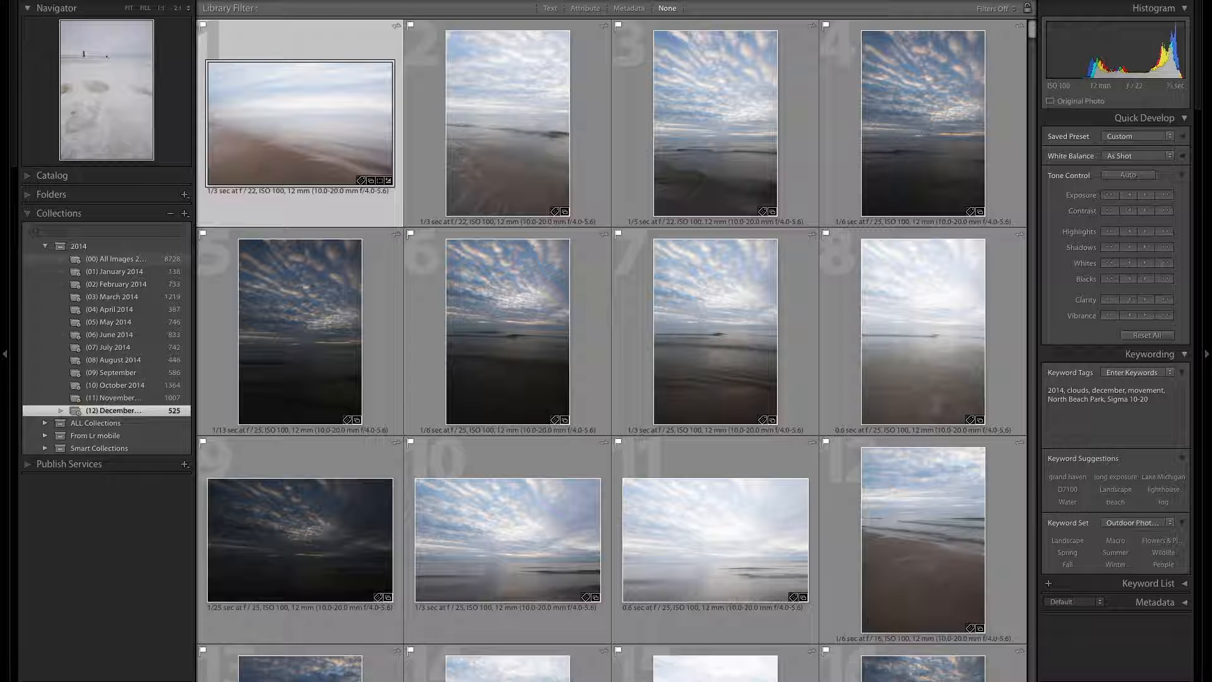
- Collapse and re-expand the 2014 set, and view its all-images, January and February smart collections
{"action": "left_click", "coordinate": [44, 247]}
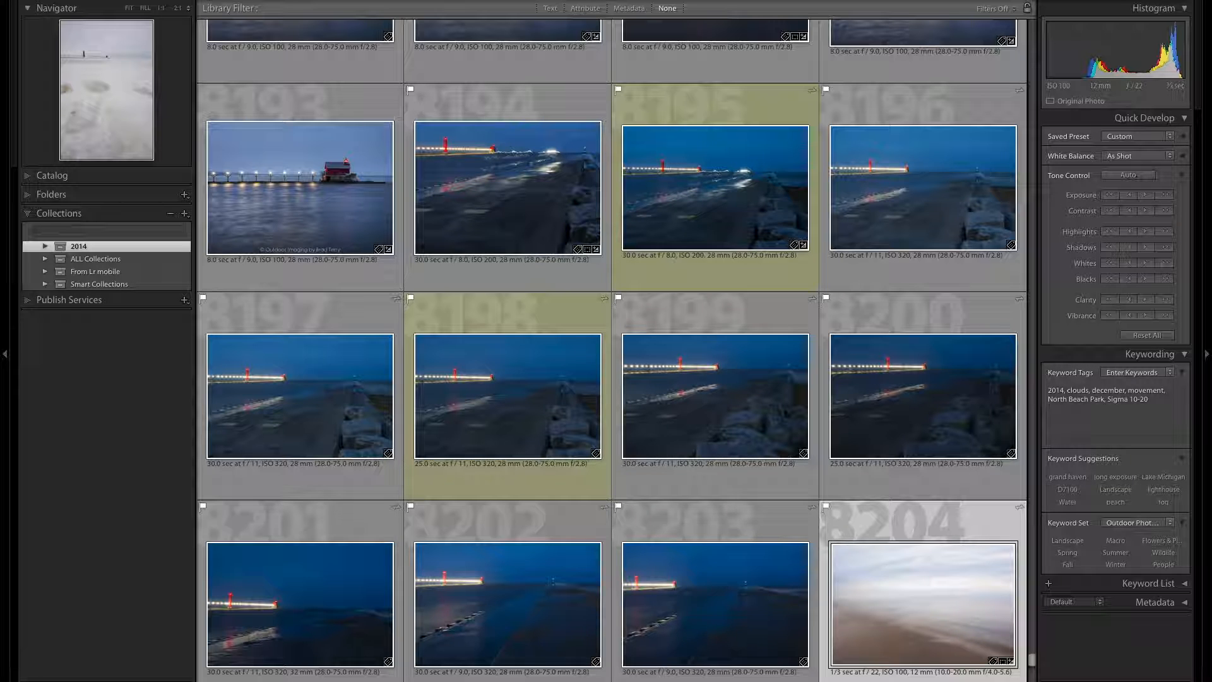
{"action": "left_click", "coordinate": [44, 246]}
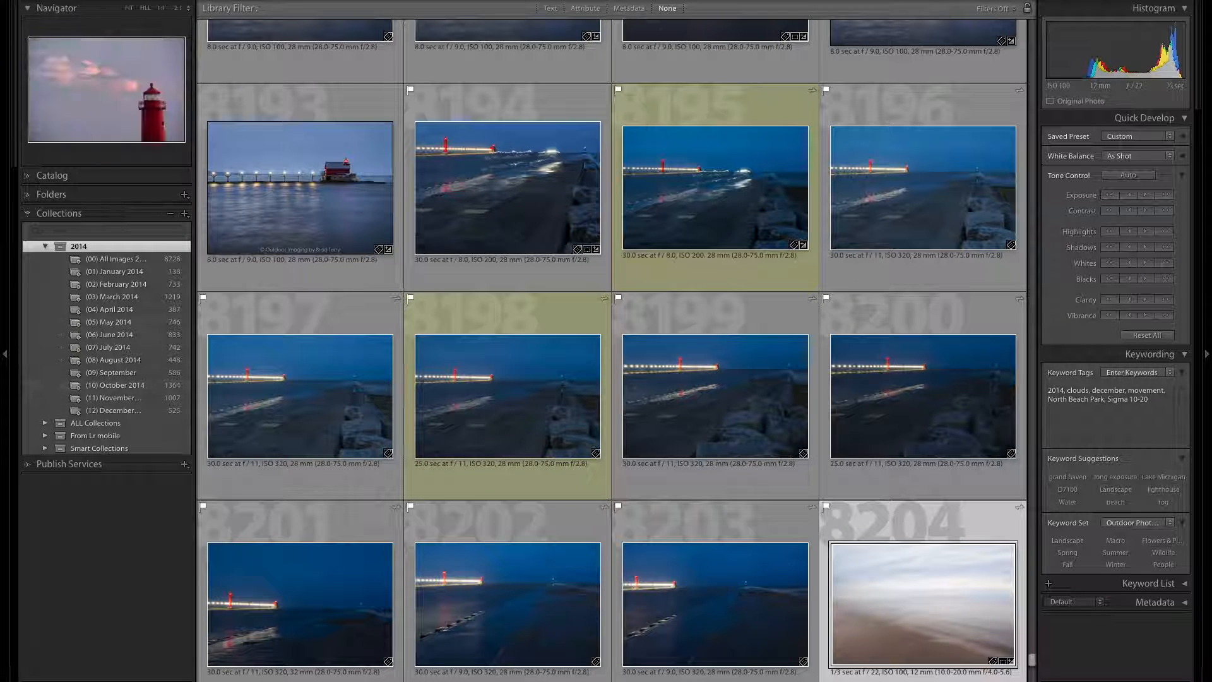
{"action": "left_click", "coordinate": [116, 259]}
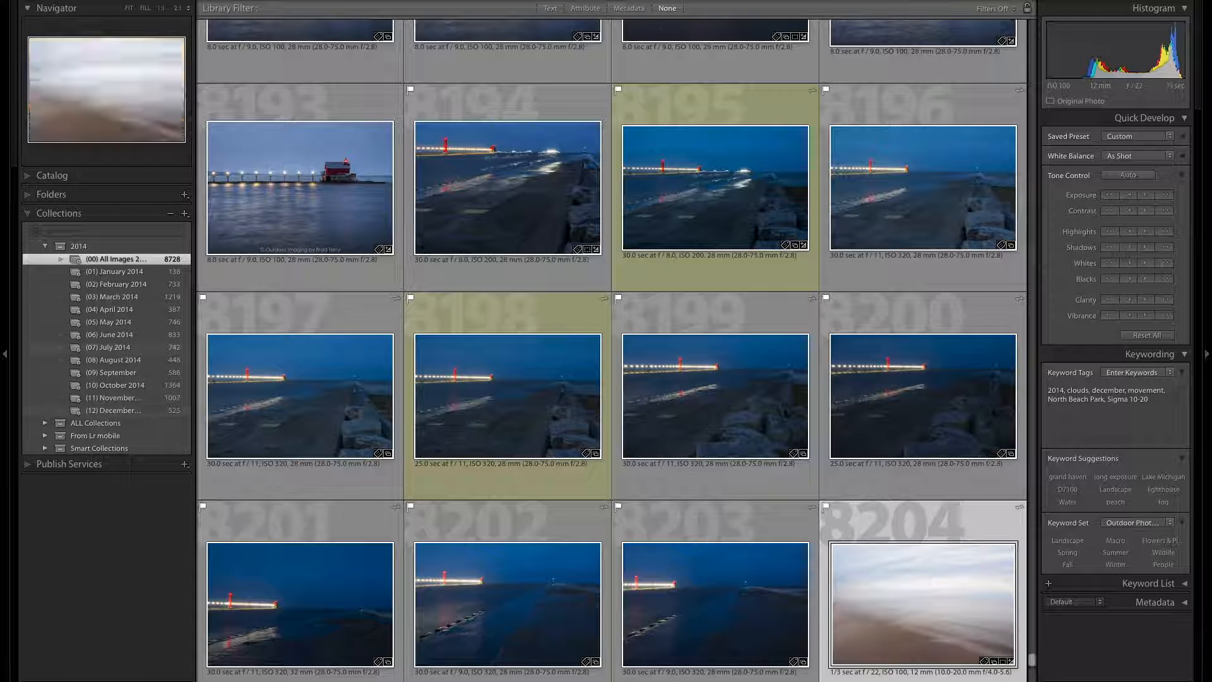
{"action": "left_click", "coordinate": [114, 272]}
{"action": "left_click", "coordinate": [114, 284]}
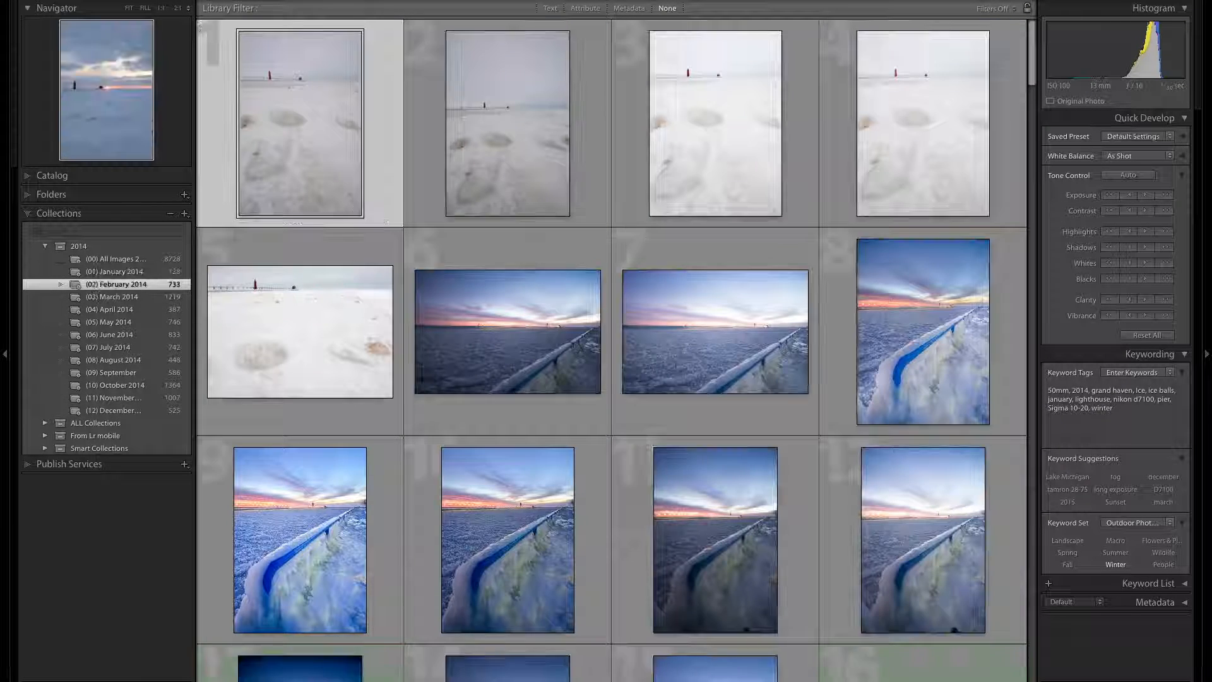
- Select all photos in the March 2014 smart collection and return to viewing the whole 2014 set
{"action": "left_click", "coordinate": [112, 297]}
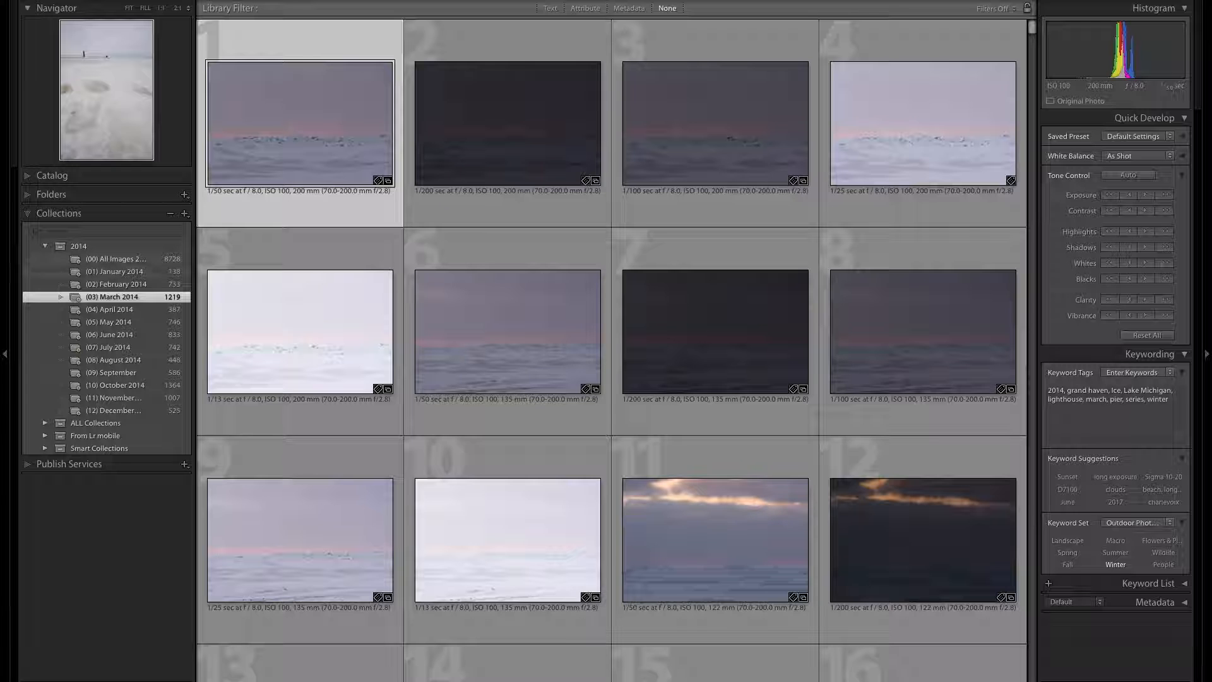
{"action": "key", "text": "ctrl+a"}
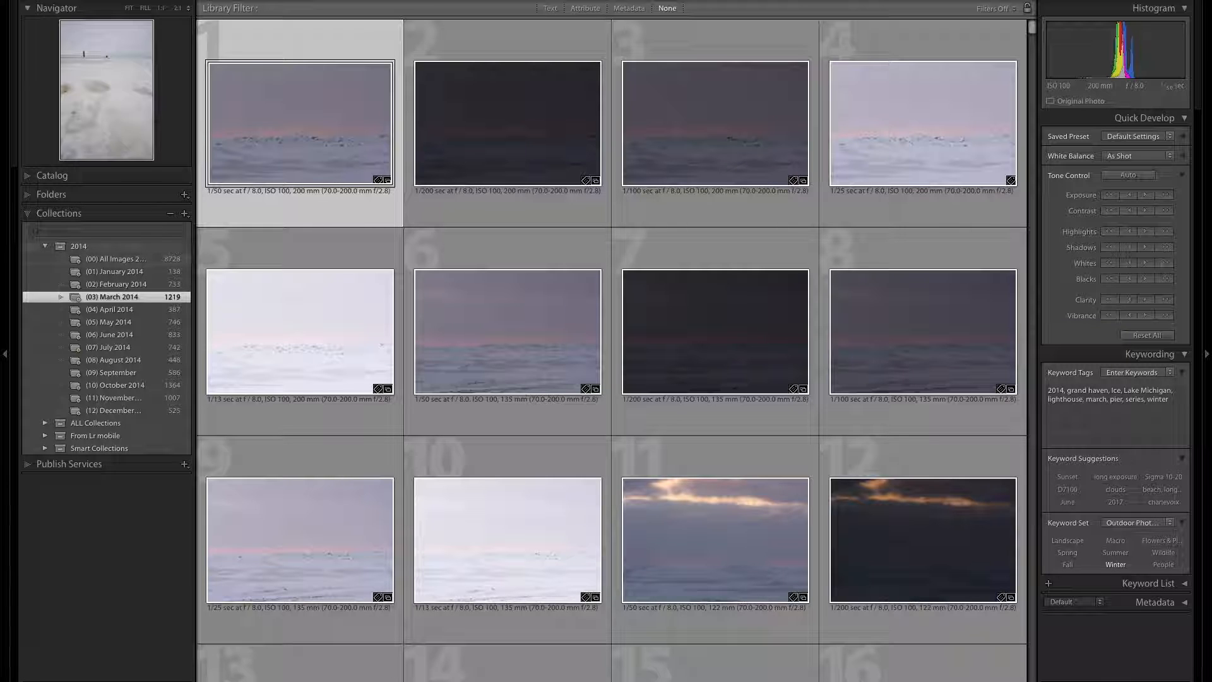
{"action": "left_click", "coordinate": [79, 246]}
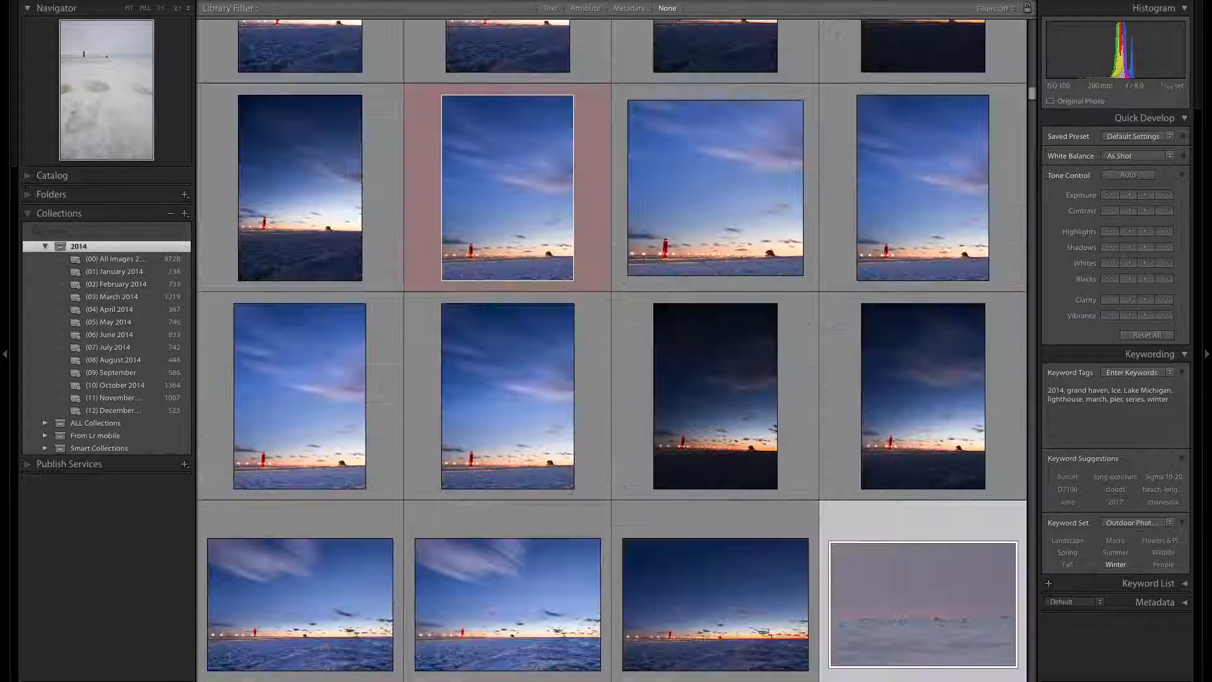